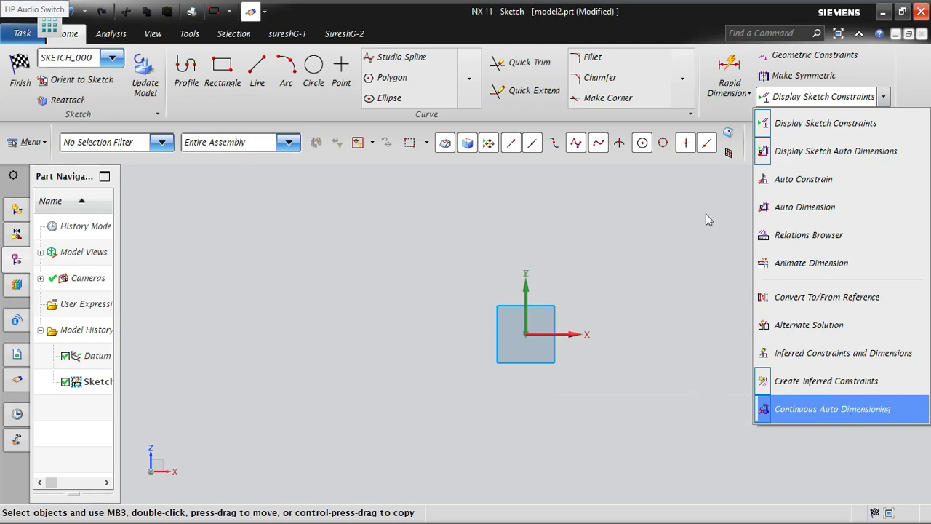
Sketch a slanted line about 72 long at an angle of about 317° beyond the positive X side of the origin, and undo it
click(689, 200)
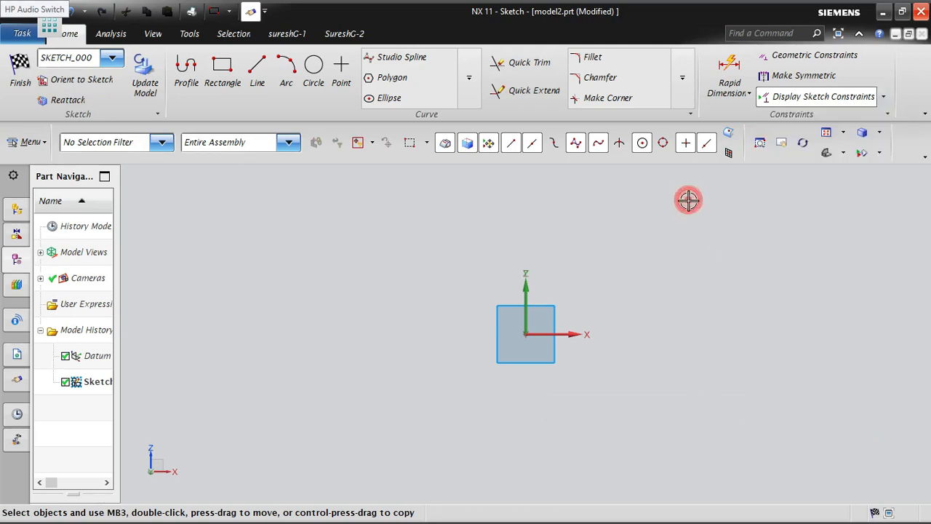
click(257, 73)
click(582, 193)
click(715, 316)
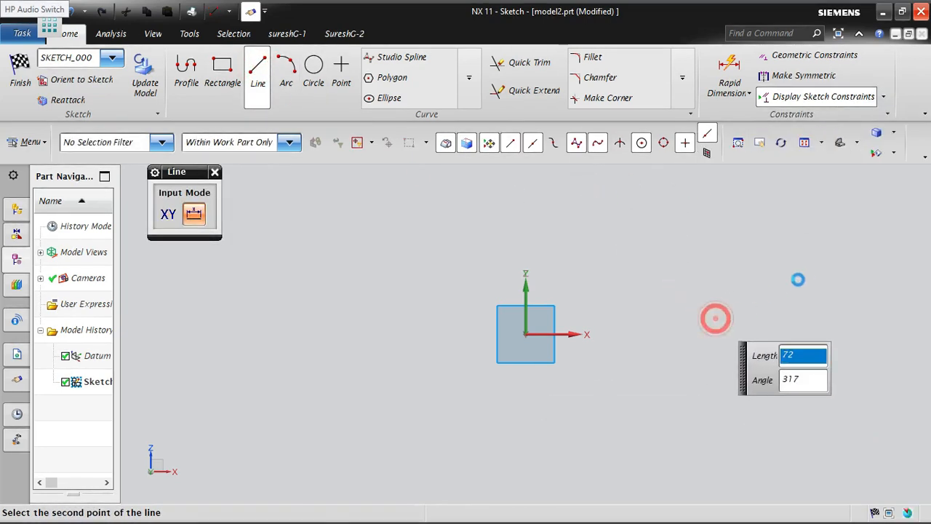
key(Escape)
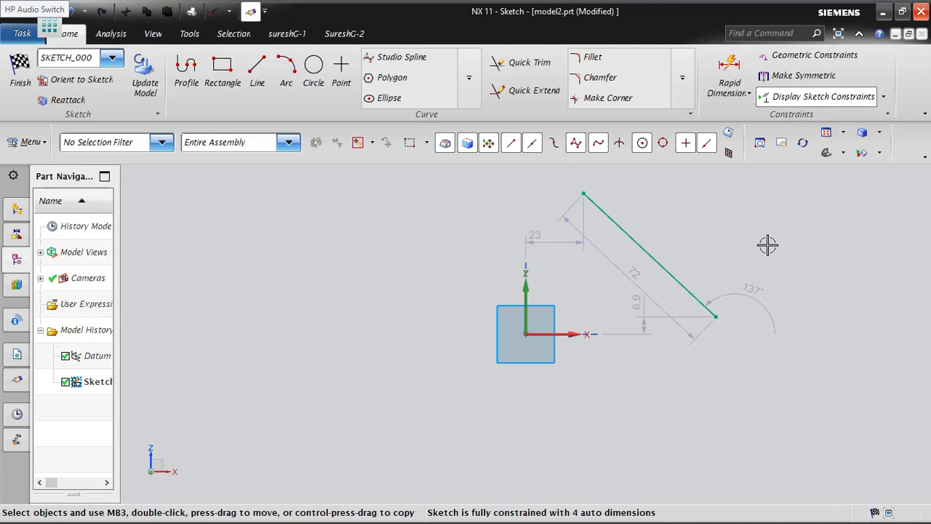
key(ctrl+z)
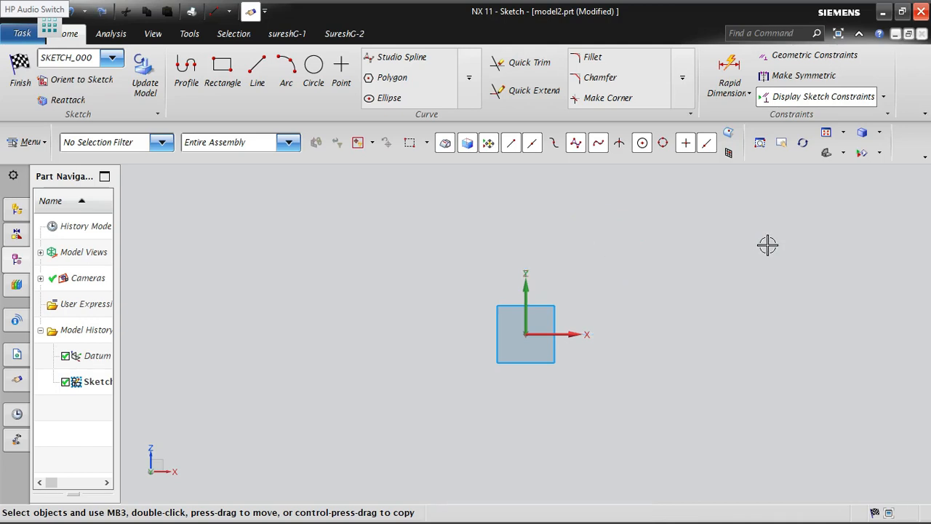
Sketch a two-point rectangle about 59 wide and 26 high in the quadrant above and right of the origin
click(225, 69)
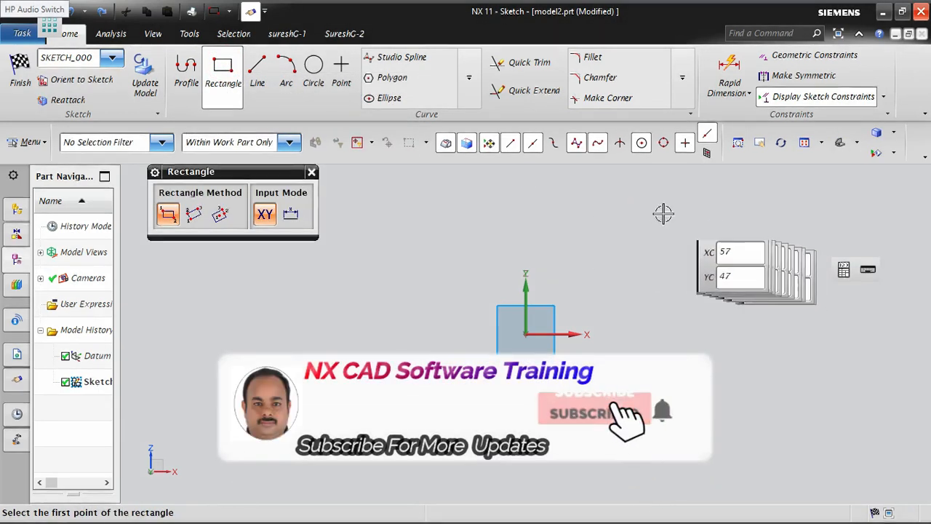
click(598, 192)
click(746, 259)
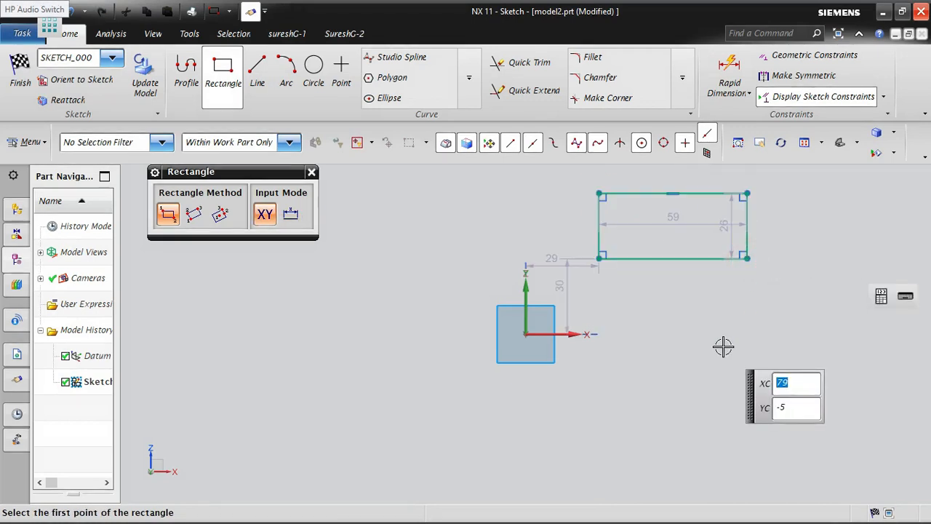
Sketch a circle about 58.5 in diameter below the rectangle, centred slightly past its lower right corner
click(314, 72)
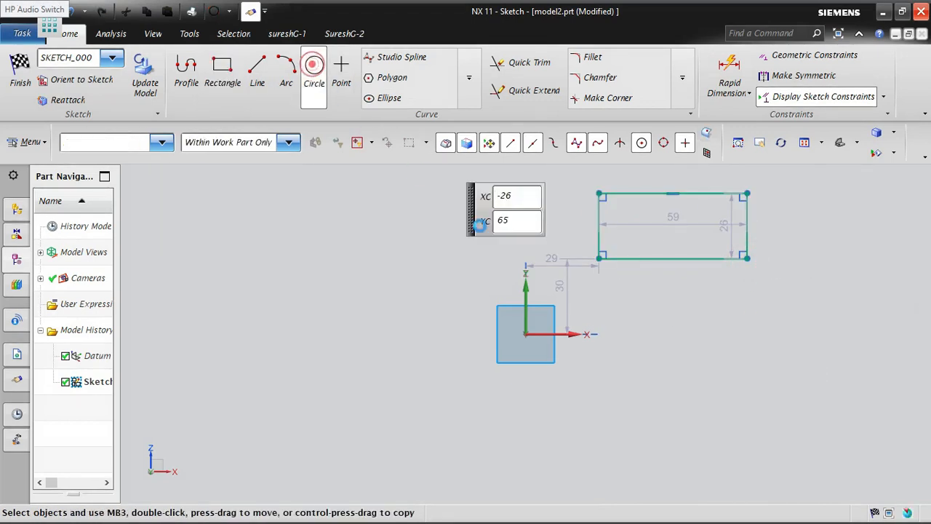
click(756, 381)
click(822, 343)
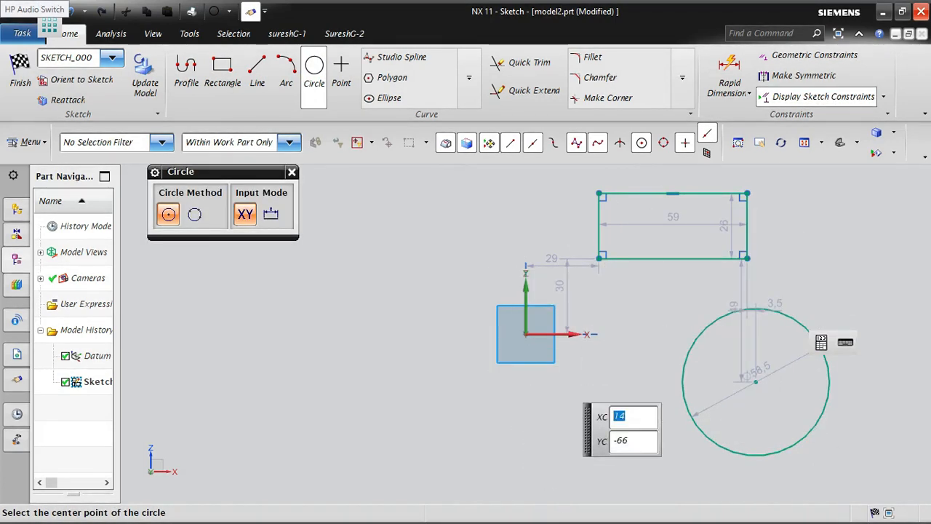
key(Escape)
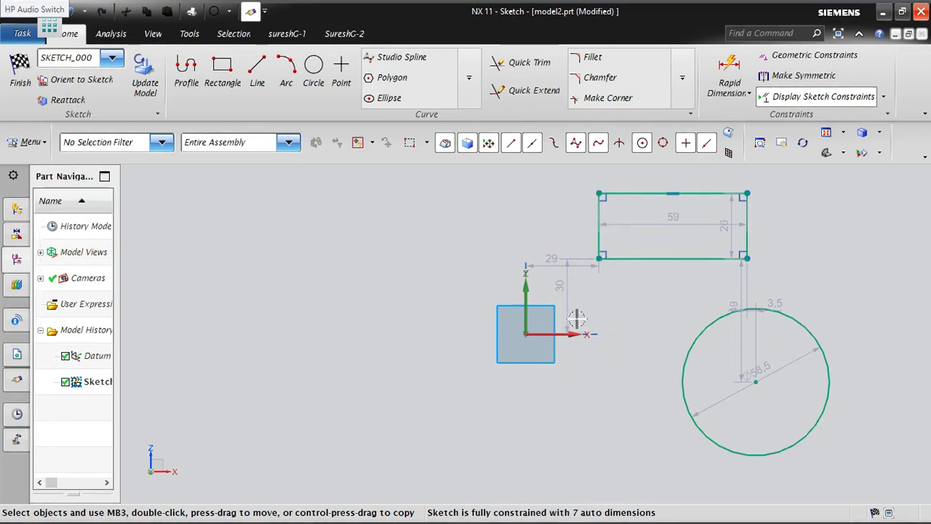
Try to delete the vertical and horizontal auto dimensions that locate the rectangle from the sketch origin
click(566, 285)
key(Delete)
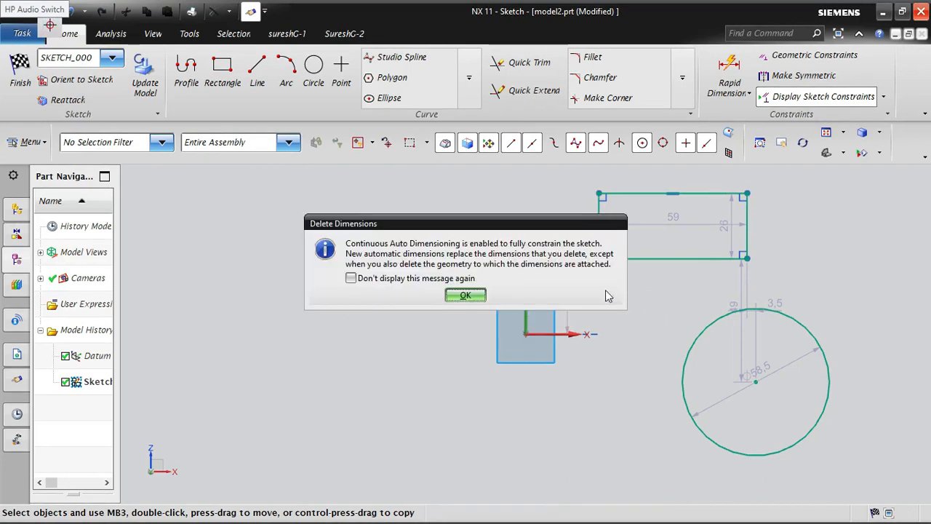
click(465, 295)
click(550, 264)
key(Delete)
click(465, 295)
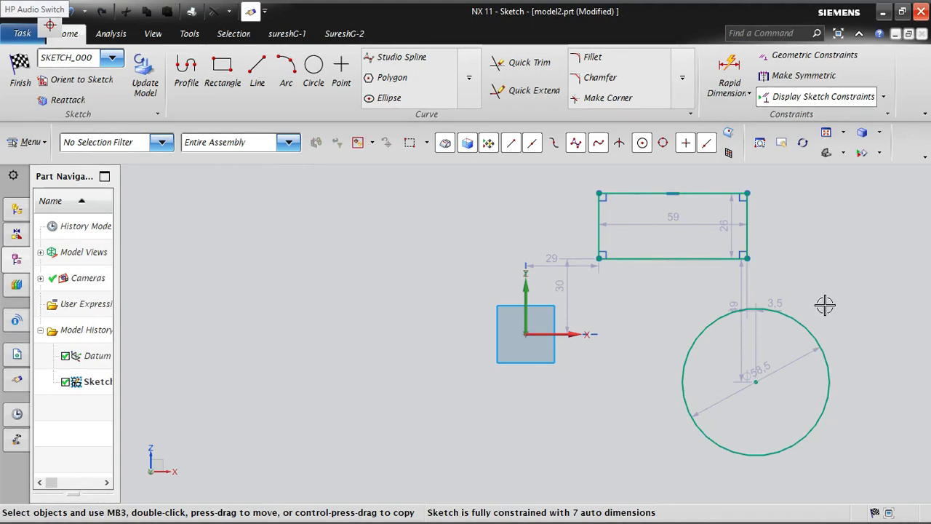
Turn off Continuous Auto Dimensioning for the sketch and check the option's state
click(884, 98)
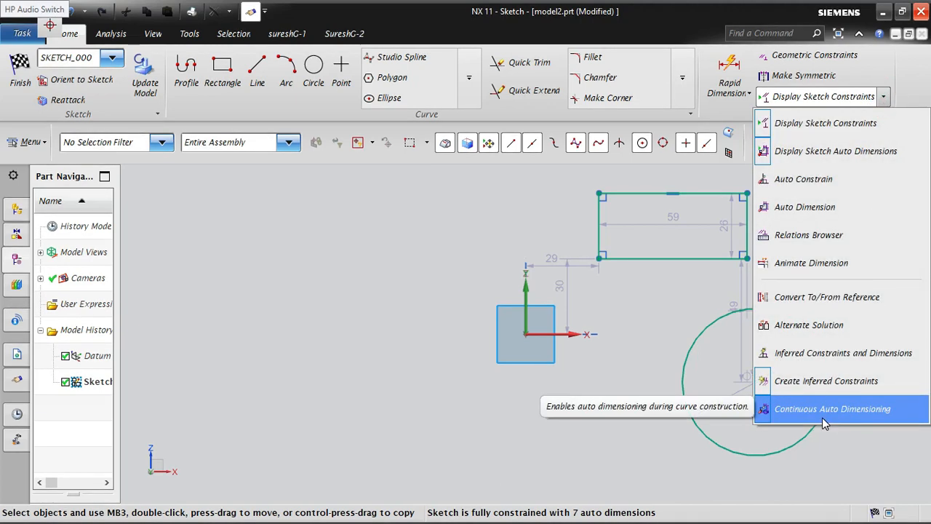
click(793, 420)
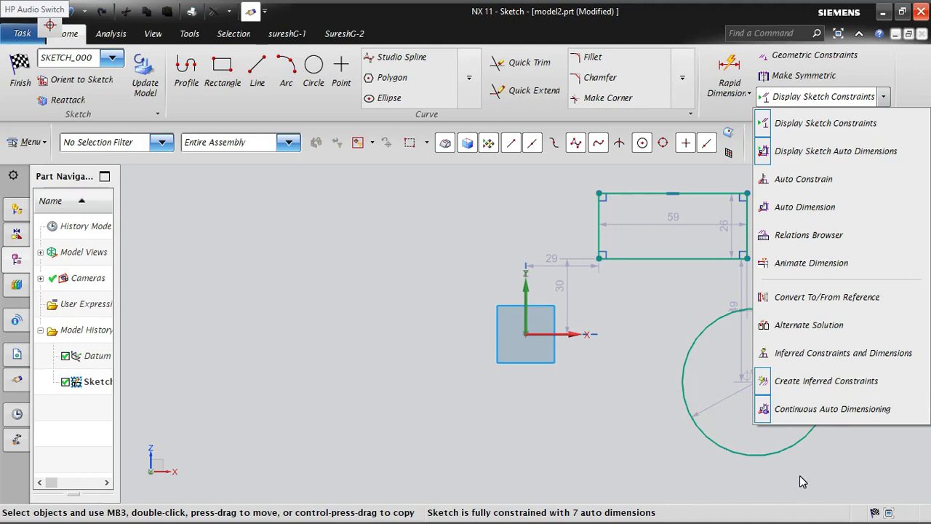
click(859, 410)
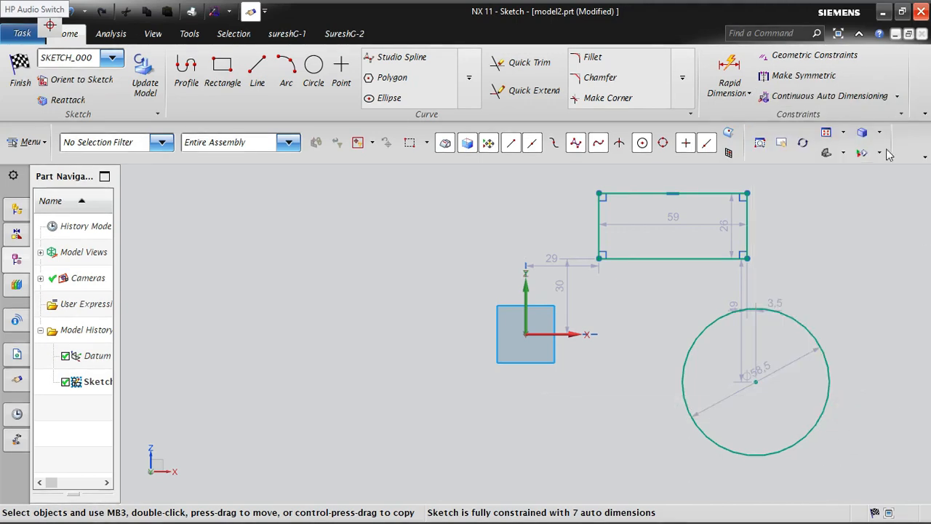
click(899, 102)
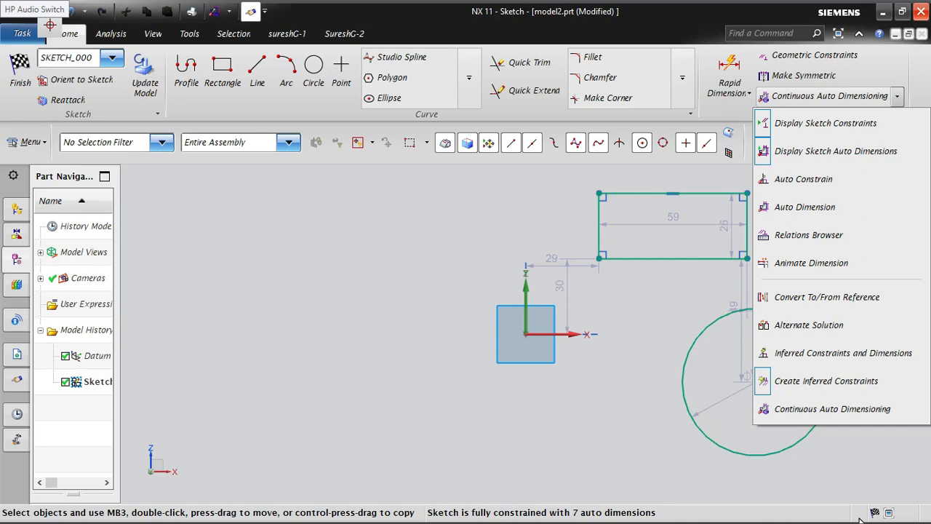
Sketch a second two-point rectangle, about 41 wide and 30 high, above and left of the origin
click(226, 65)
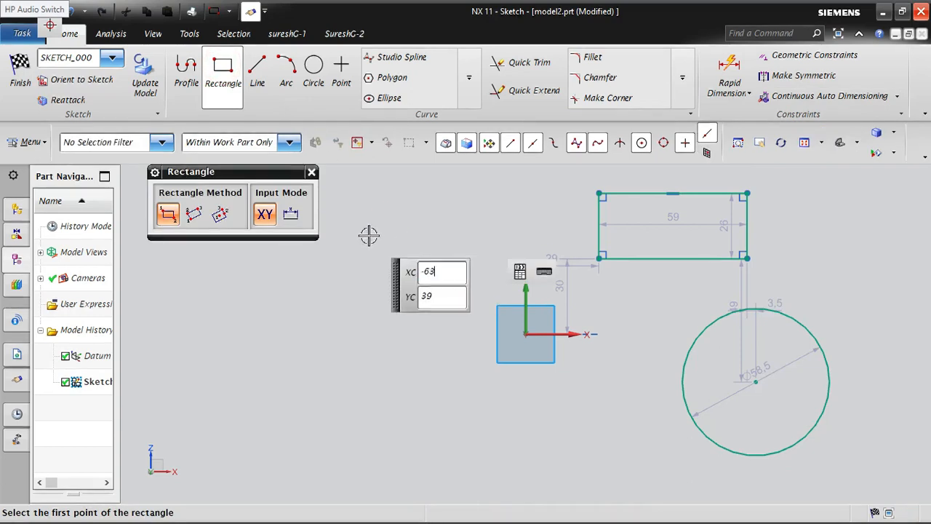
click(352, 198)
click(454, 273)
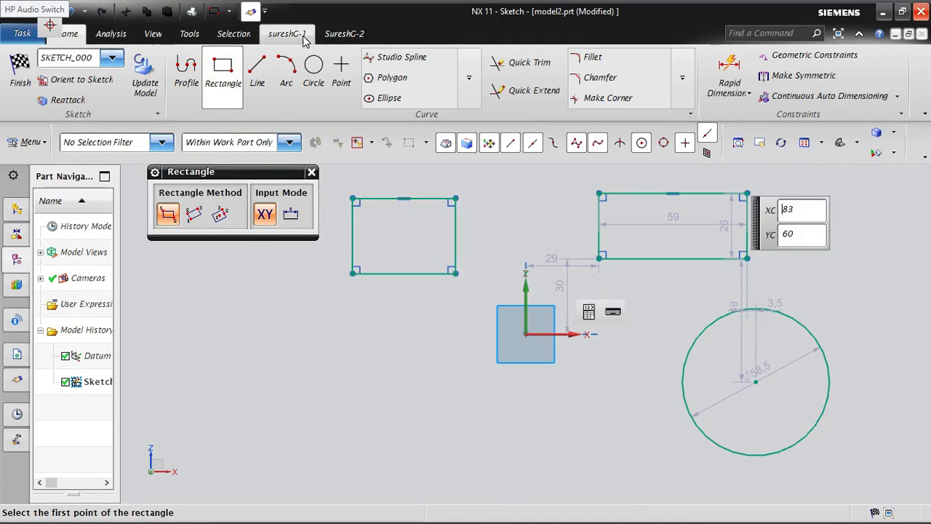
Sketch a circle about 48 in diameter below and slightly left of the second rectangle
click(314, 79)
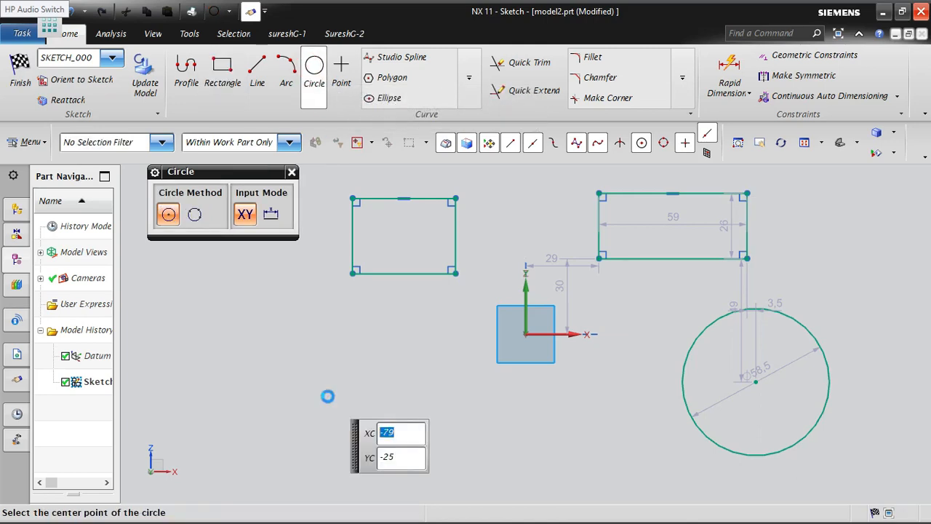
click(327, 397)
click(382, 369)
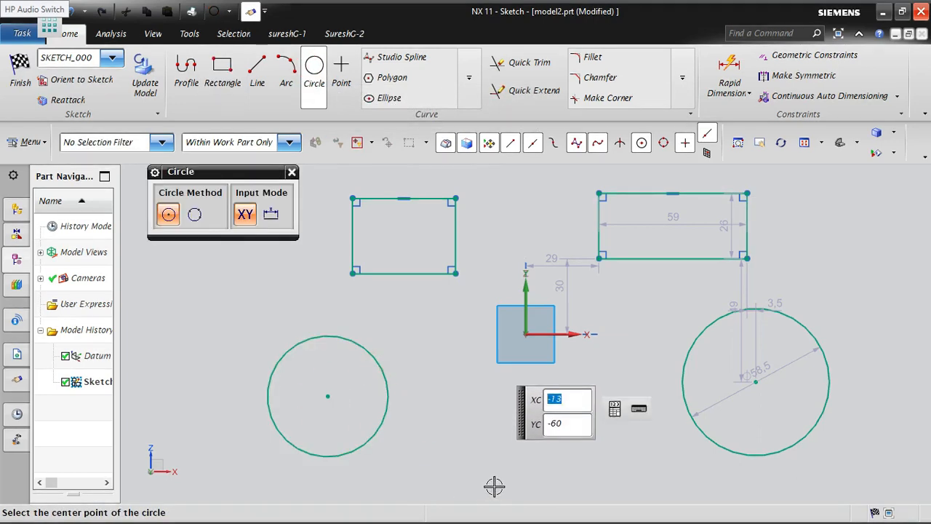
Place a sketch point about 41.8 below the origin and about 3.7 to its left
click(341, 72)
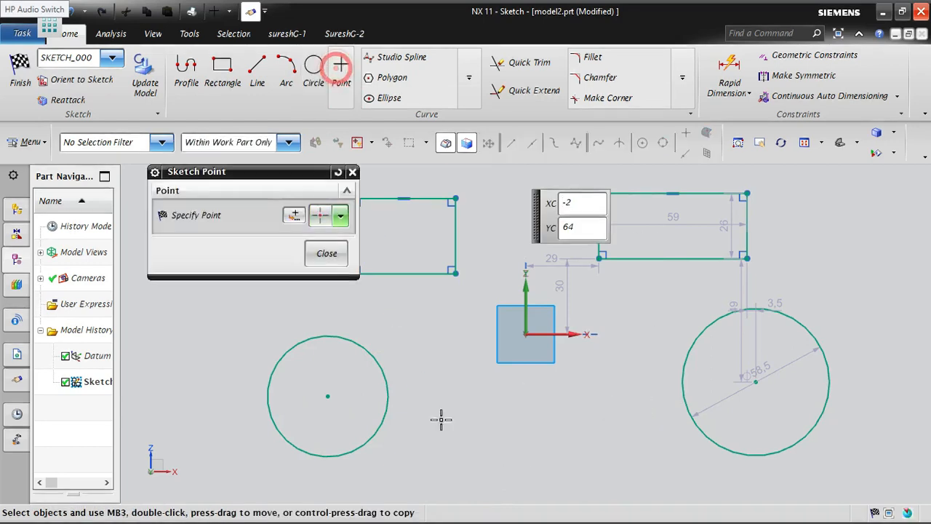
click(517, 439)
click(328, 254)
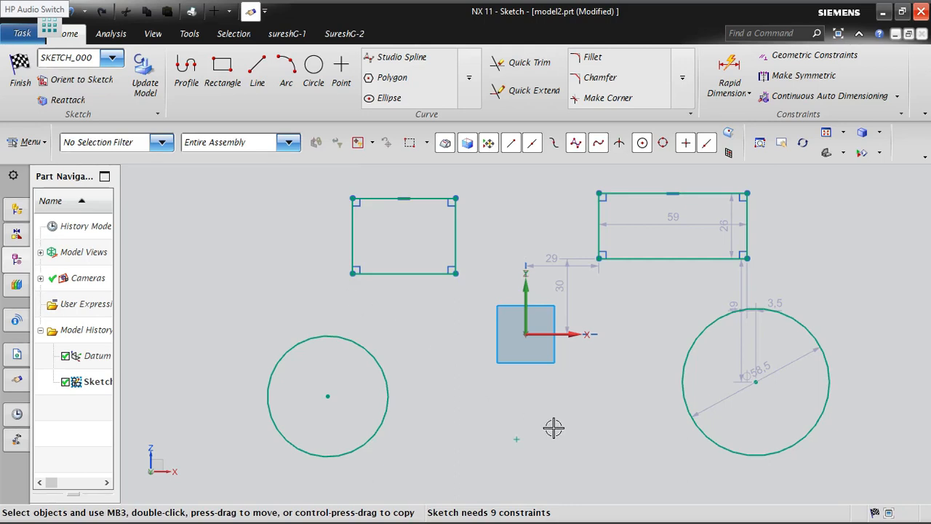
Turn on Continuous Auto Dimensioning and sketch a slightly sloped Profile line about 44 long to the left of the second rectangle
click(896, 98)
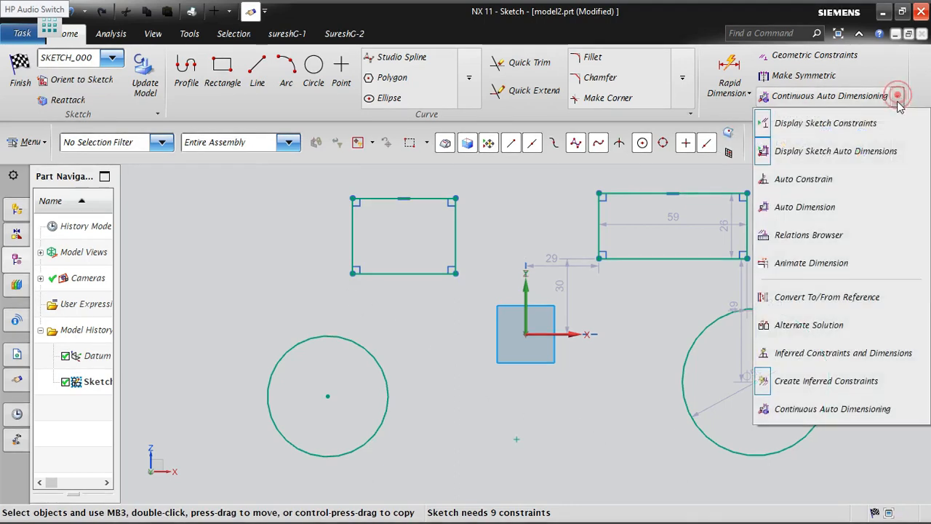
click(818, 412)
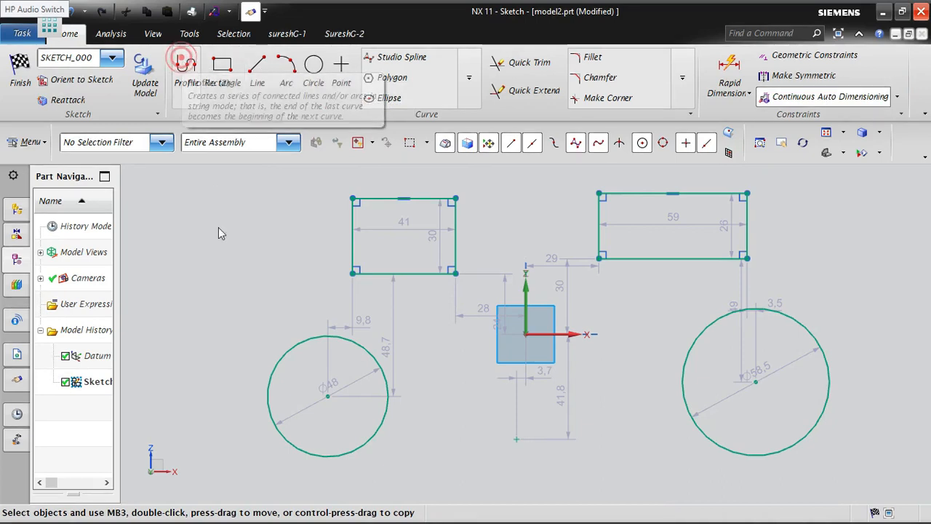
click(185, 67)
click(166, 274)
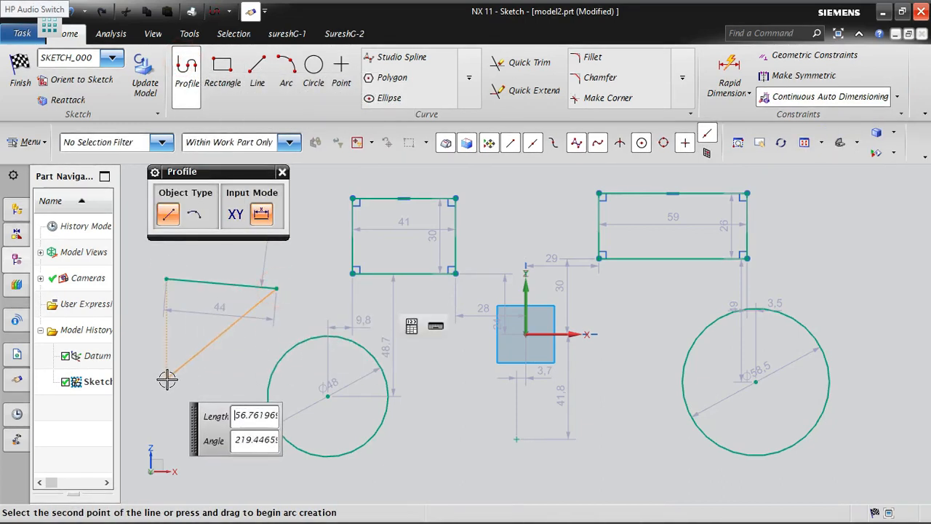
key(Escape)
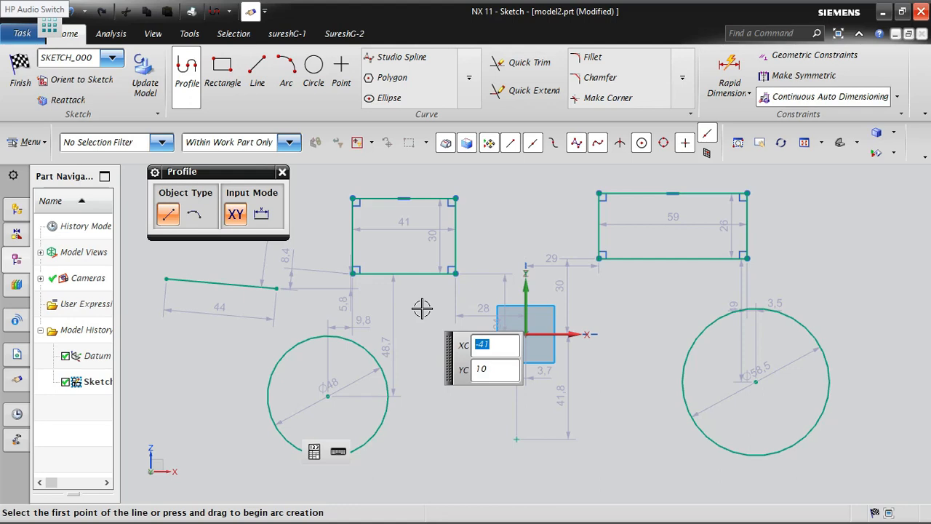
Turn Continuous Auto Dimensioning off again and leave the Profile command
click(906, 107)
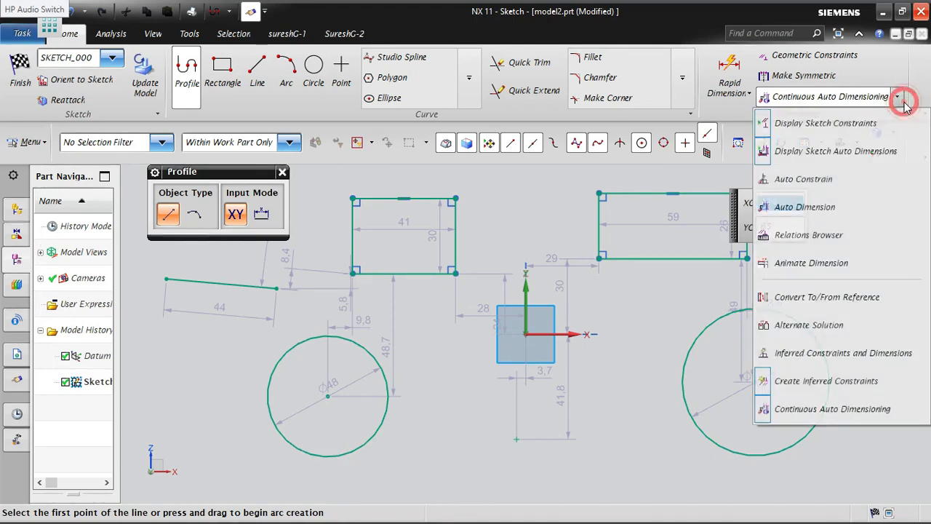
click(766, 413)
key(Escape)
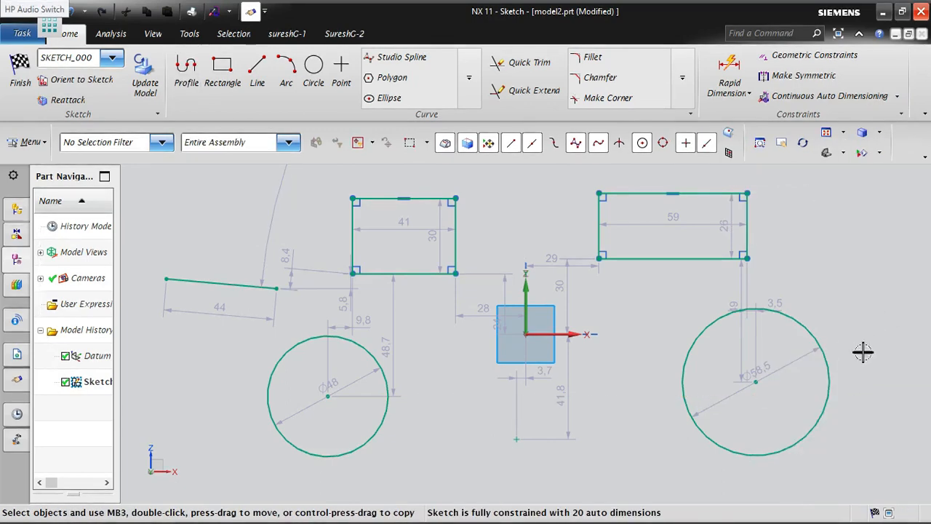
Sketch a third two-point rectangle, about 55 wide and 60 high, below the sloped line at the far left of the sketch
scroll(414, 337, down, 3)
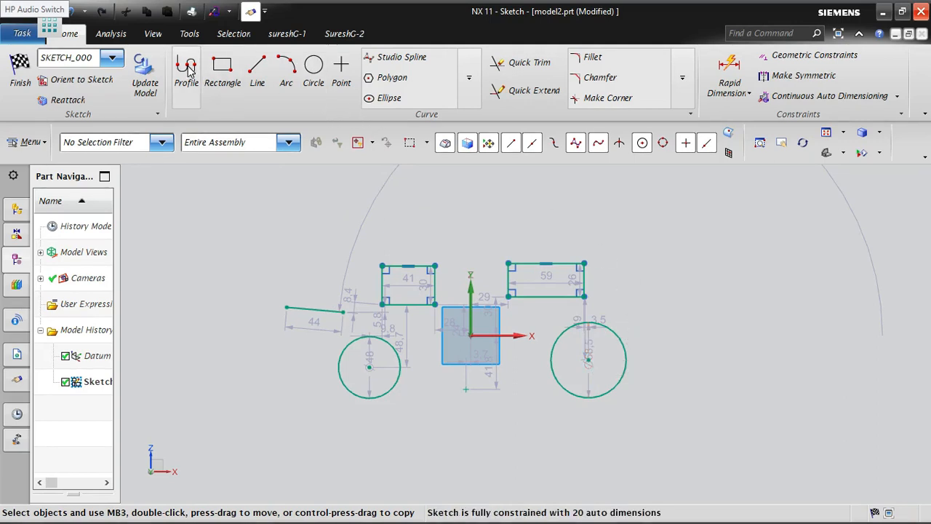
click(224, 67)
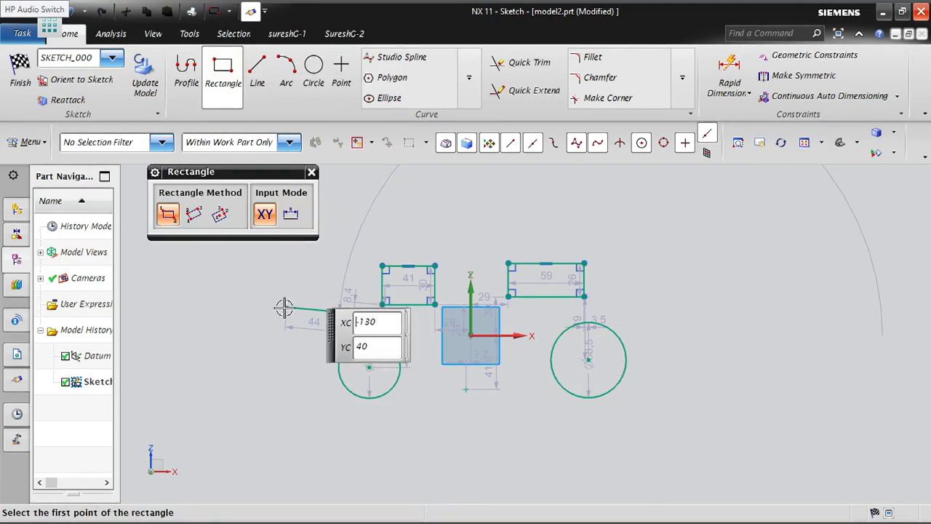
click(211, 377)
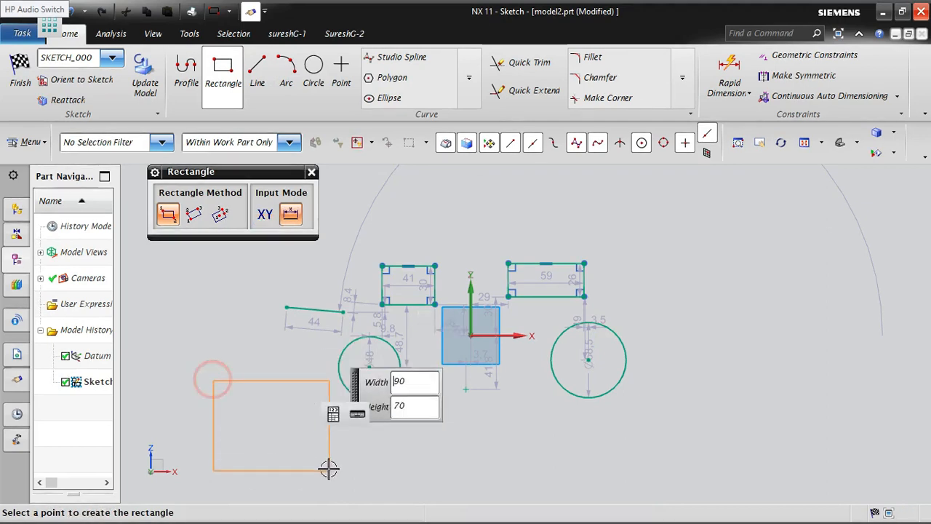
click(285, 457)
key(Escape)
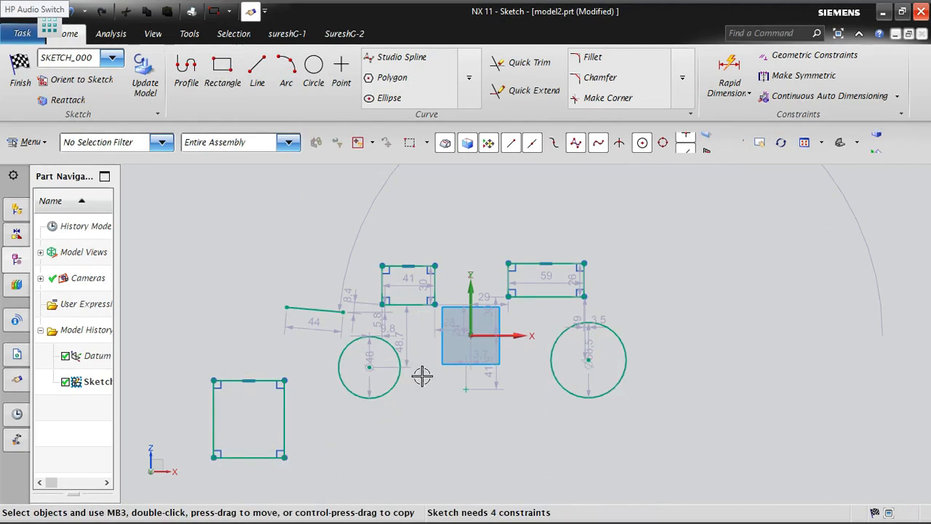
Sketch a circle about 67 in diameter centred below the sketch point
click(313, 69)
click(463, 468)
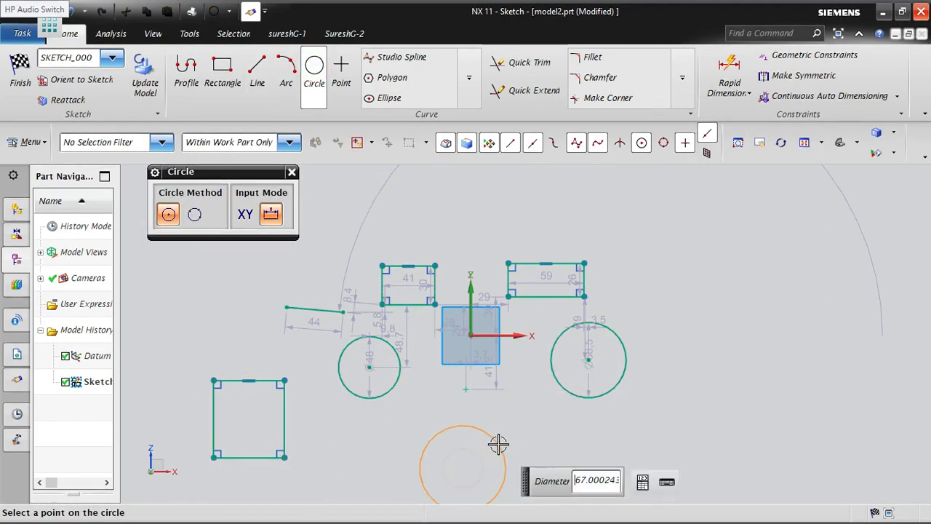
click(498, 444)
key(Escape)
Turn Continuous Auto Dimensioning back on to dimension the newly added rectangle and circle
click(897, 95)
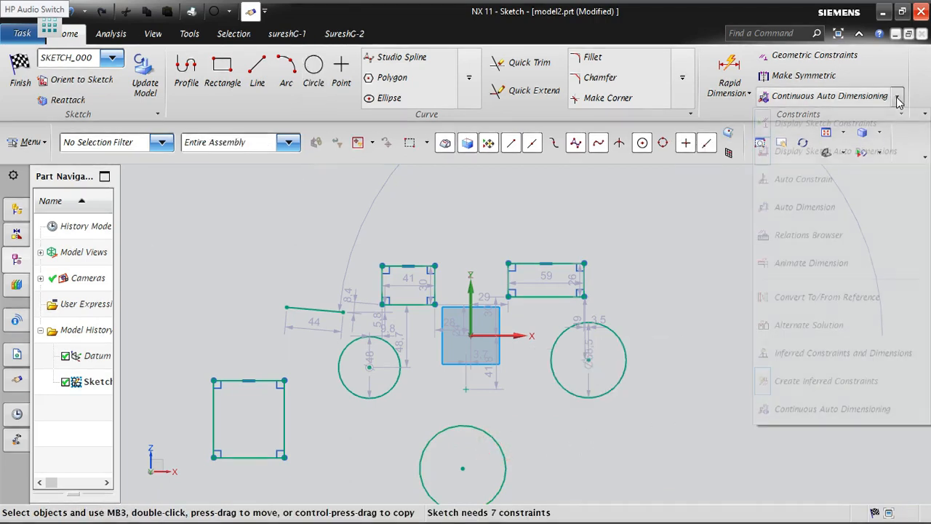
click(804, 409)
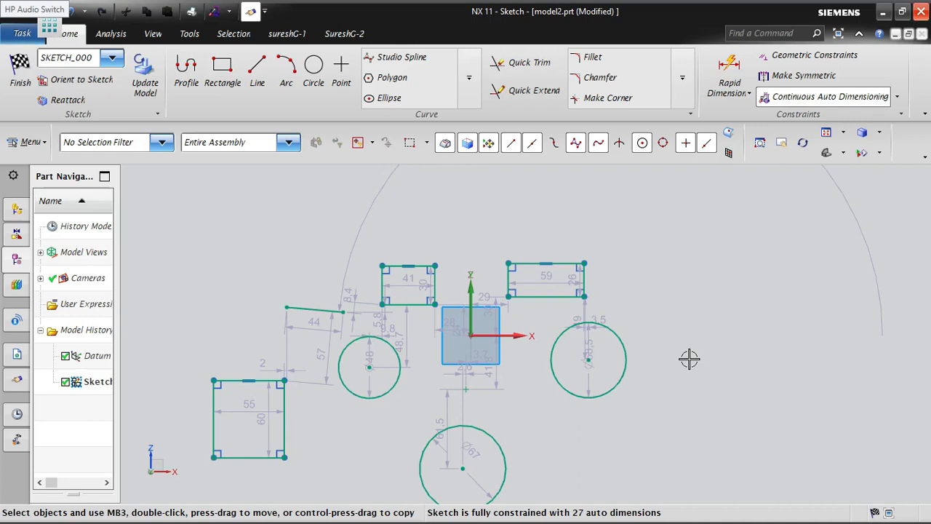
scroll(684, 342, down, 2)
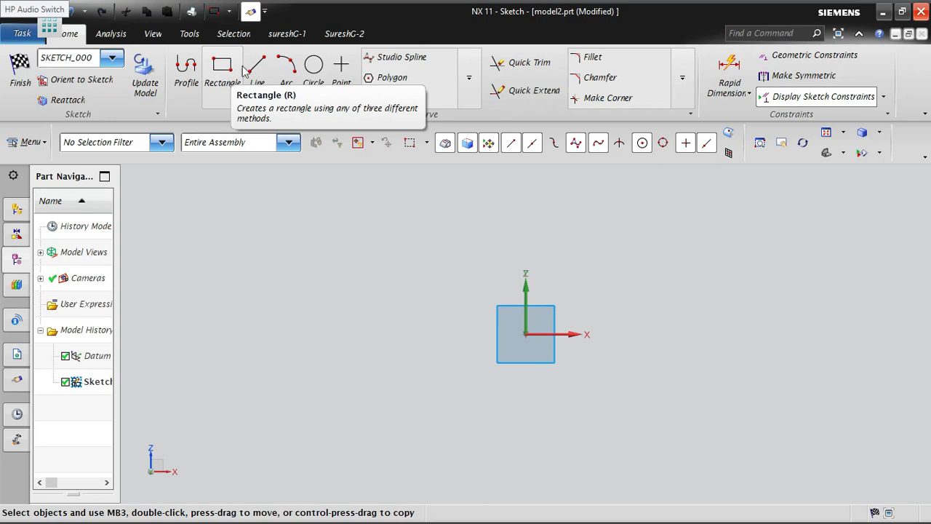
Turn Continuous Auto Dimensioning off and draw a rectangle above and to the right of the sketch origin
click(217, 78)
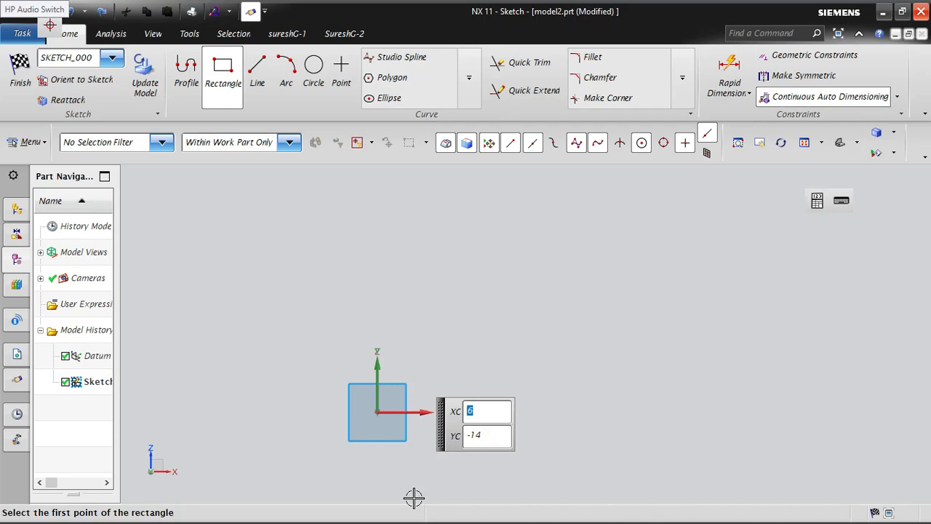
click(897, 97)
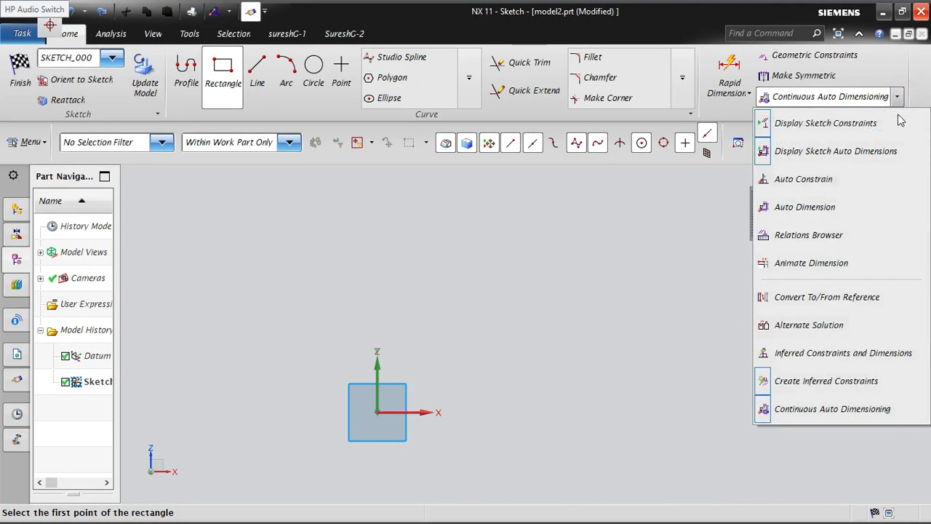
click(779, 415)
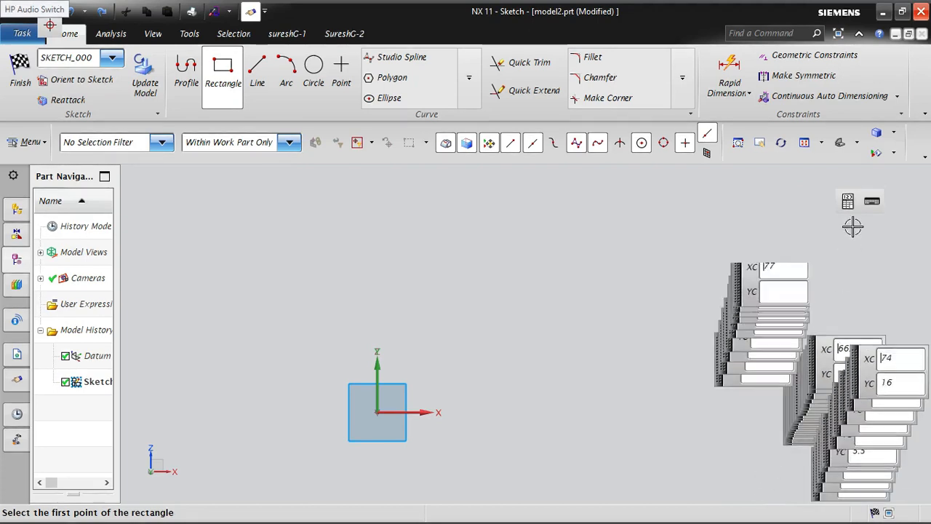
click(898, 99)
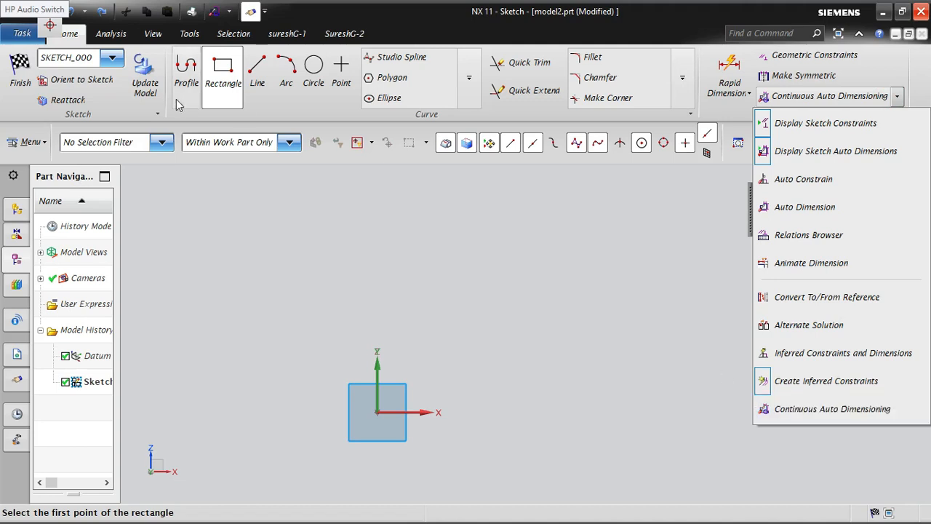
click(225, 93)
click(225, 94)
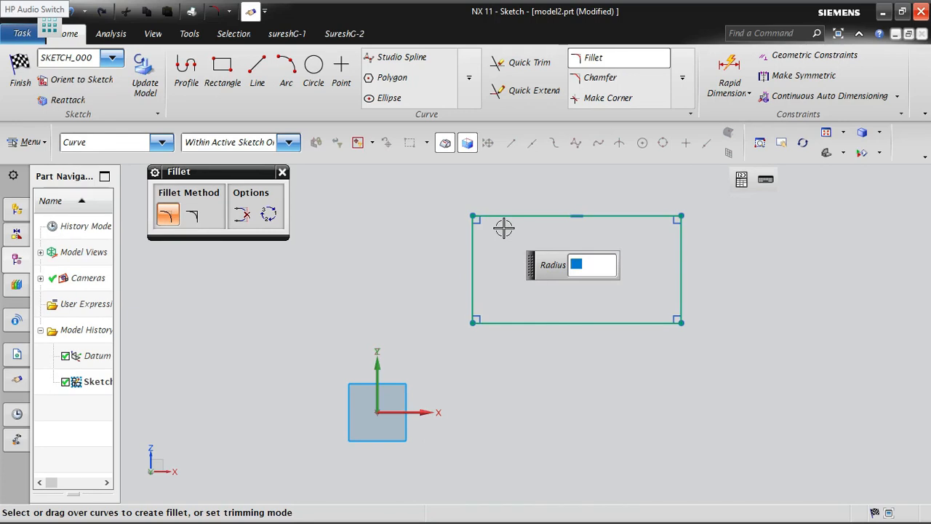
Round the rectangle's upper-left corner with a trimmed fillet of radius 5
text(5)
key(Return)
click(496, 213)
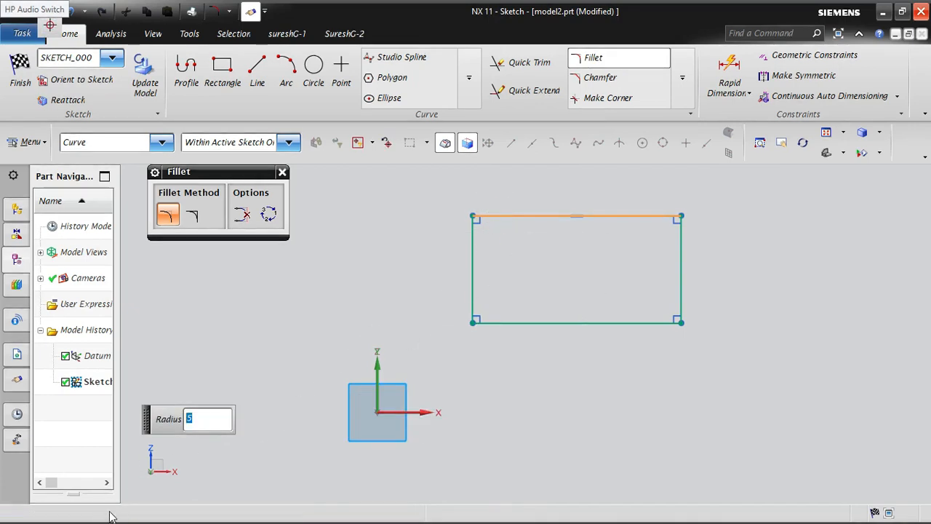
click(475, 237)
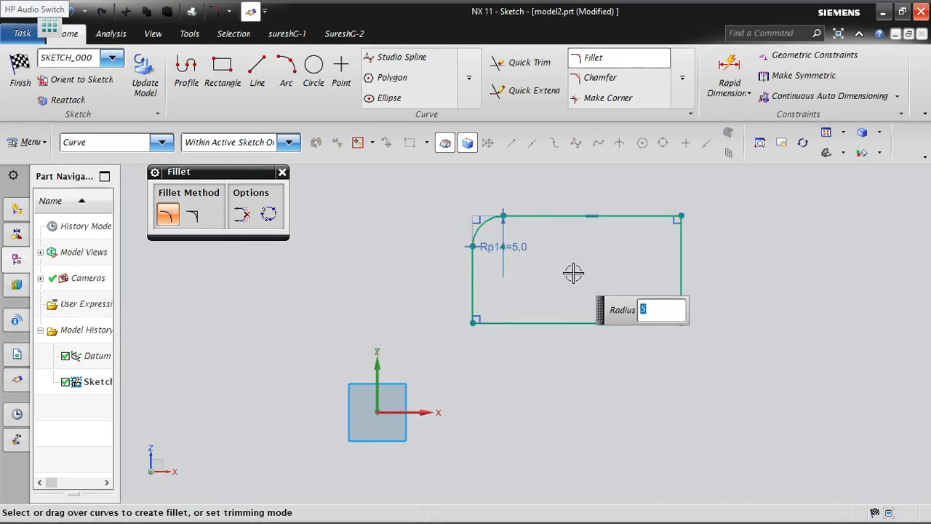
key(Escape)
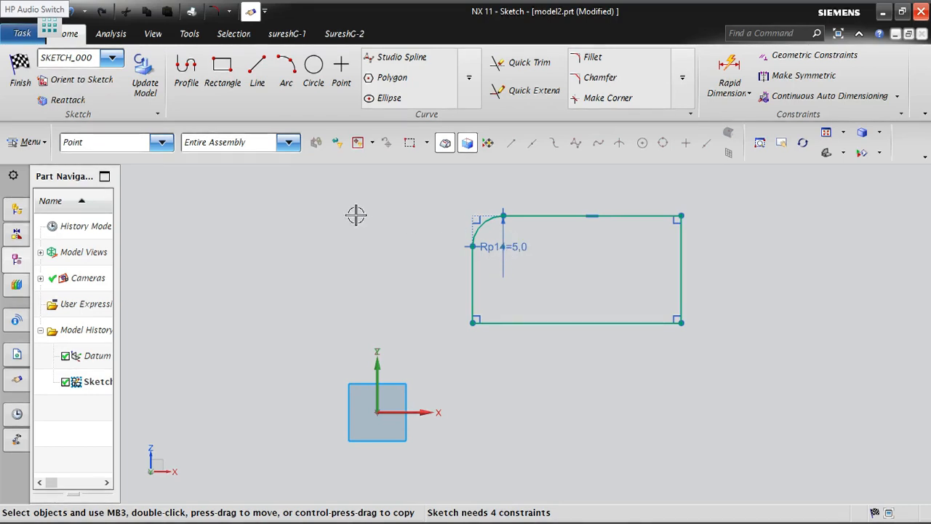
Reset the selection filter to No Selection Filter and reposition the upper-left fillet's radius dimension diagonally inside the rectangle
click(137, 143)
click(95, 159)
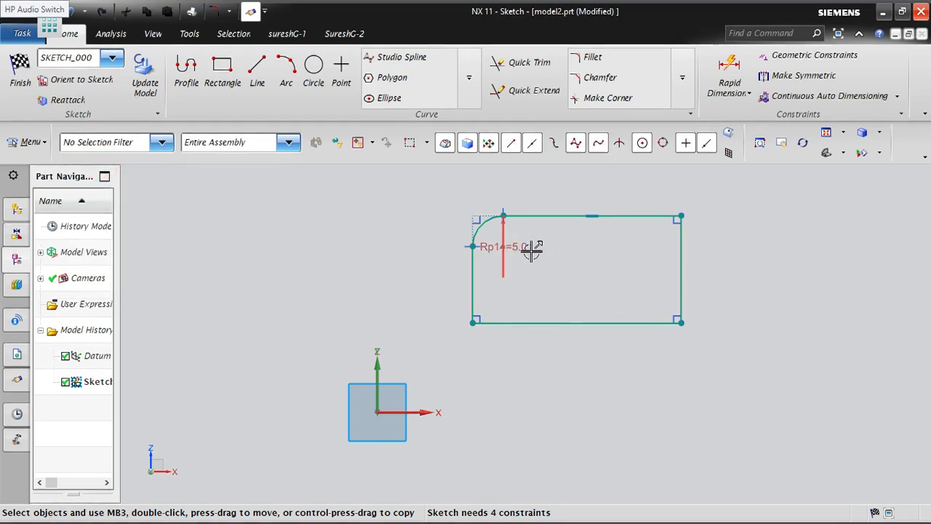
mouse_move(520, 246)
mouse_down()
mouse_move(536, 253)
mouse_move(524, 258)
mouse_up()
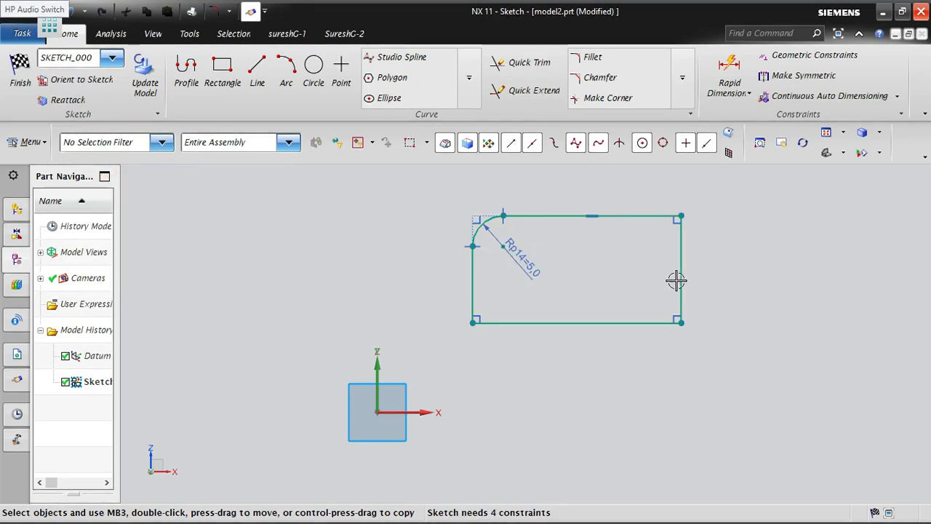
Round the rectangle's upper-right corner with a trimmed fillet of radius 10 and reposition its radius dimension diagonally inside the corner
scroll(561, 371, up, 3)
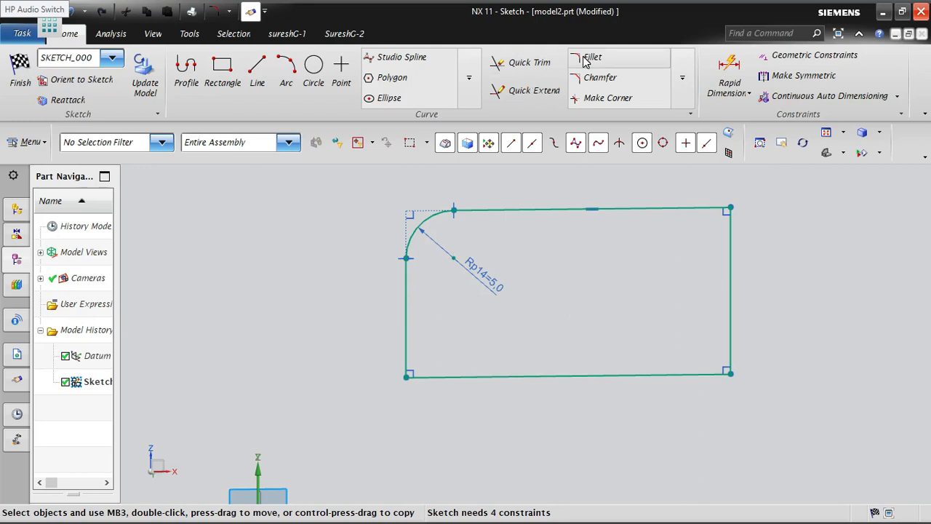
click(641, 56)
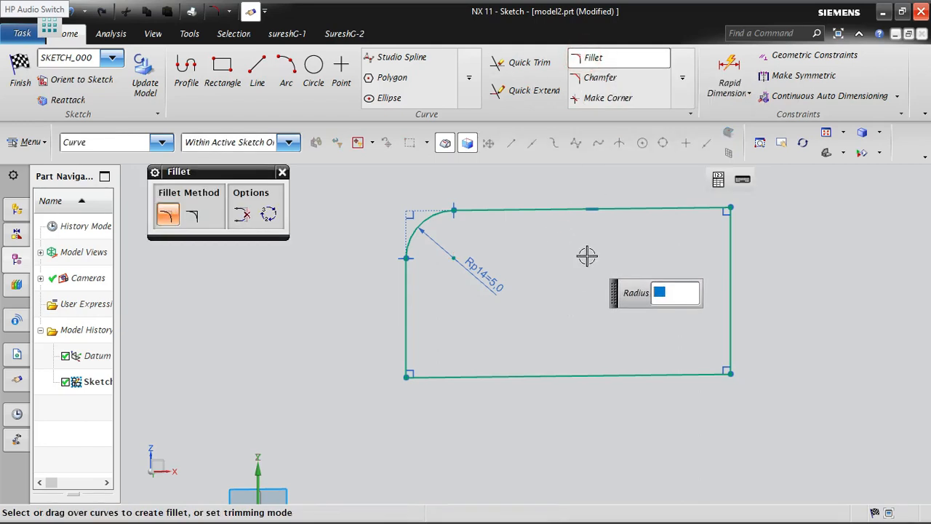
text(0)
key(BackSpace)
text(10)
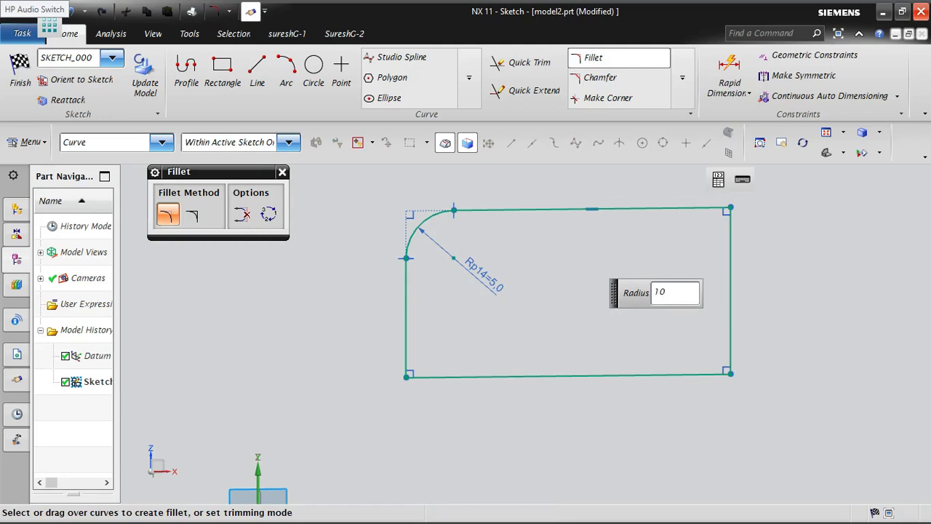
click(731, 234)
click(713, 210)
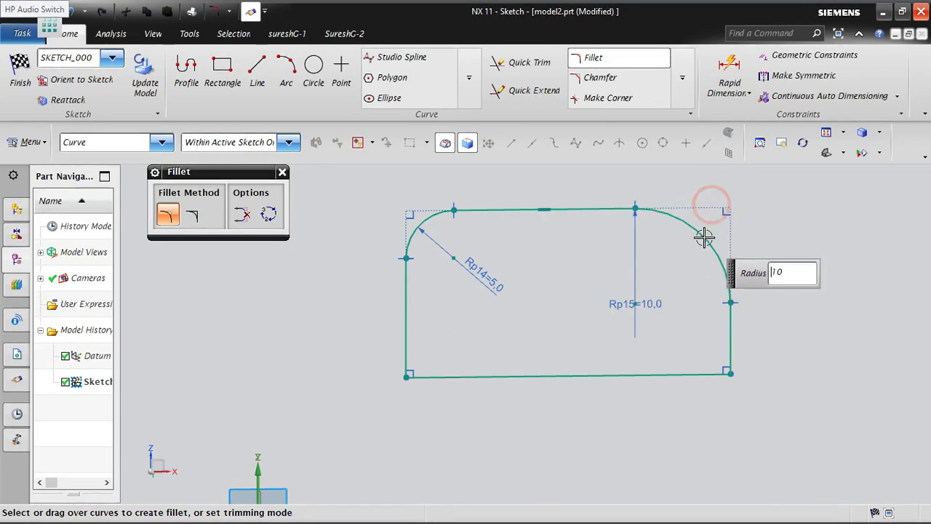
middle_click(837, 253)
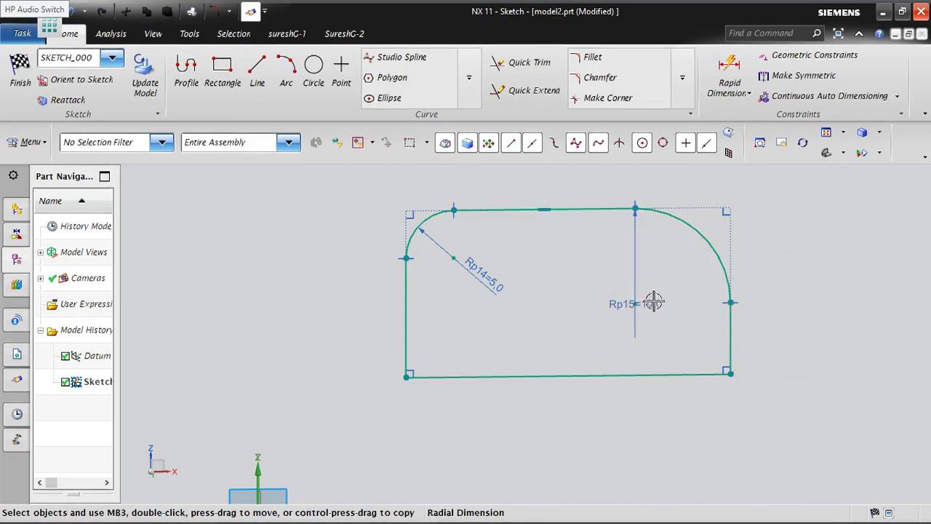
drag(650, 302, 660, 260)
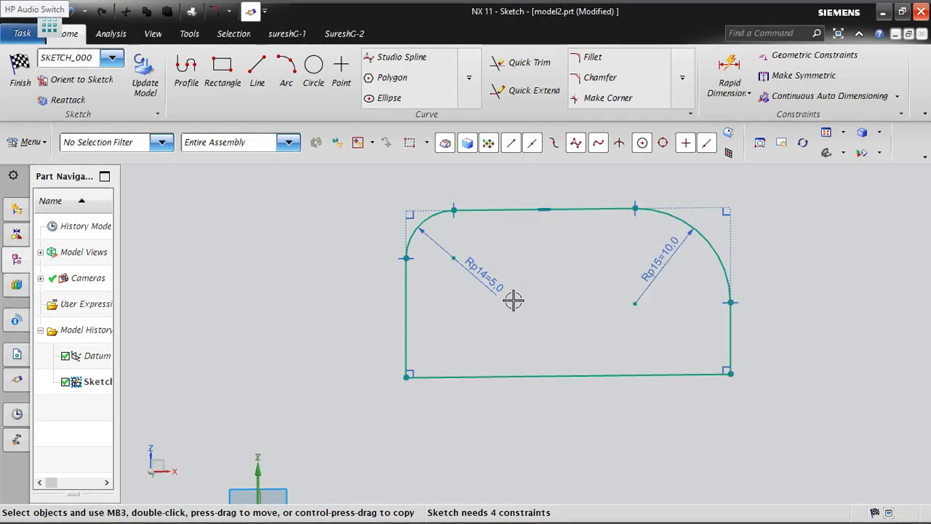
Set the upper-left fillet's radius to 8 mm
click(494, 285)
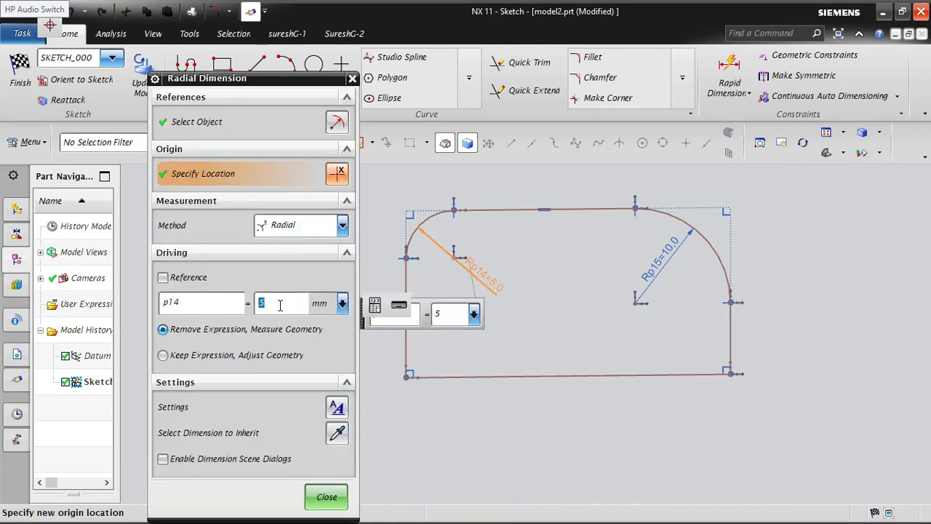
text(8)
key(Return)
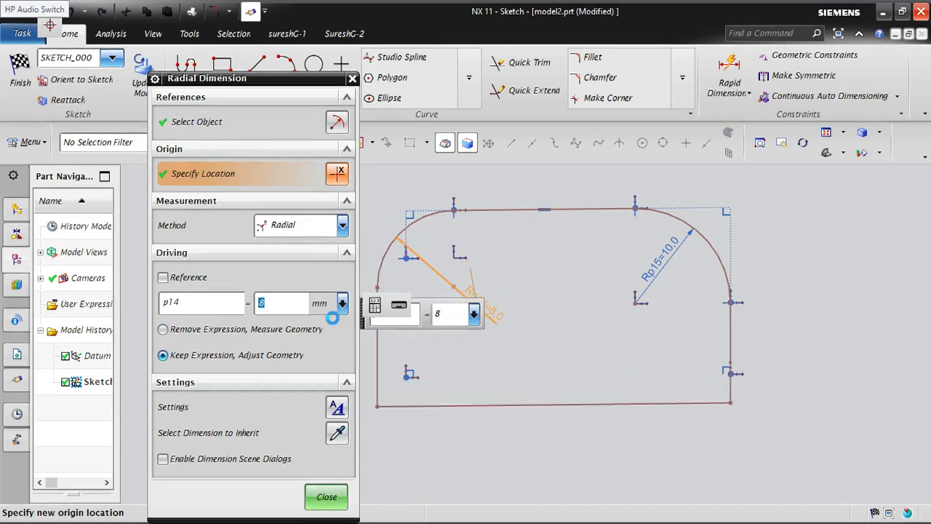
middle_click(607, 329)
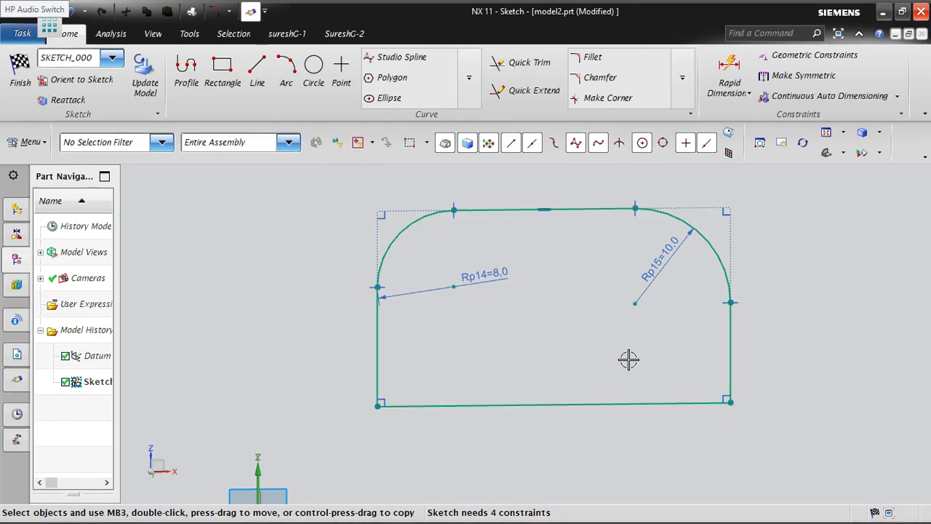
Add a fillet of radius 8 at the rectangle's lower-left corner with the Untrim method
click(590, 61)
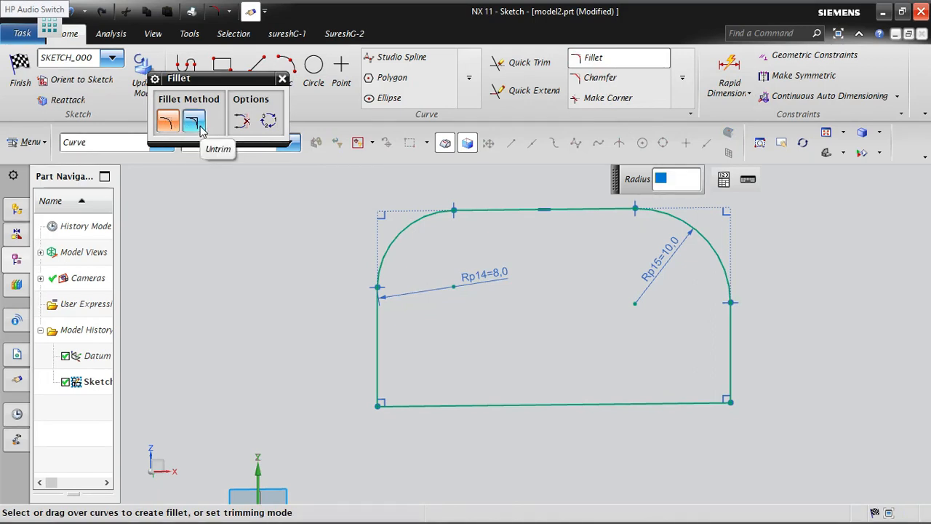
click(201, 129)
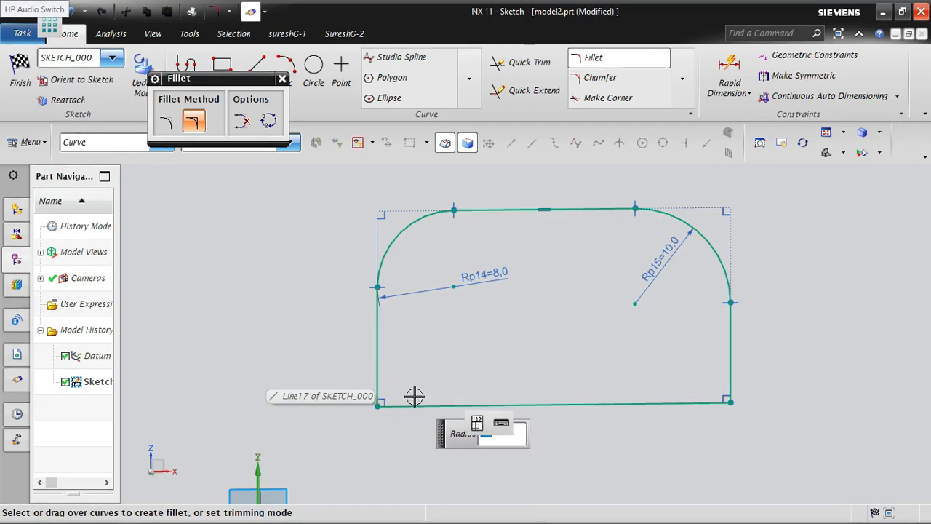
click(378, 368)
click(423, 405)
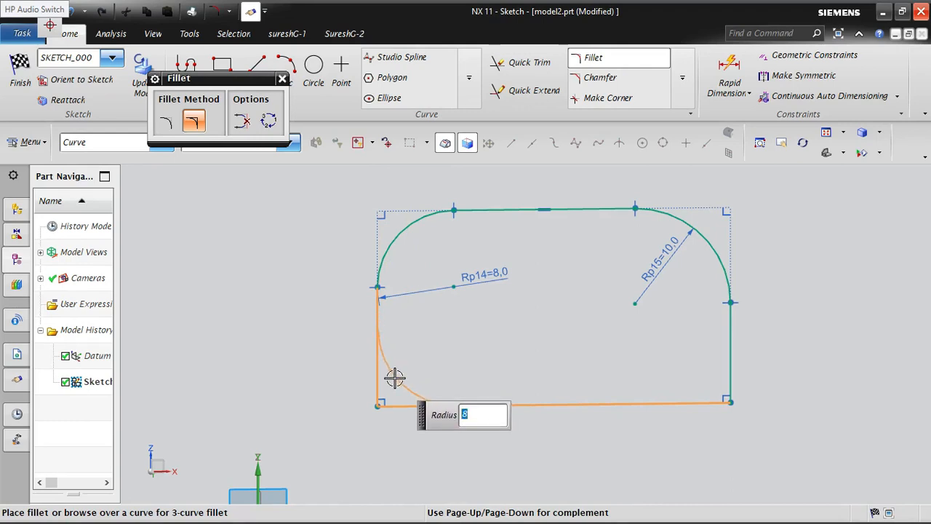
click(394, 376)
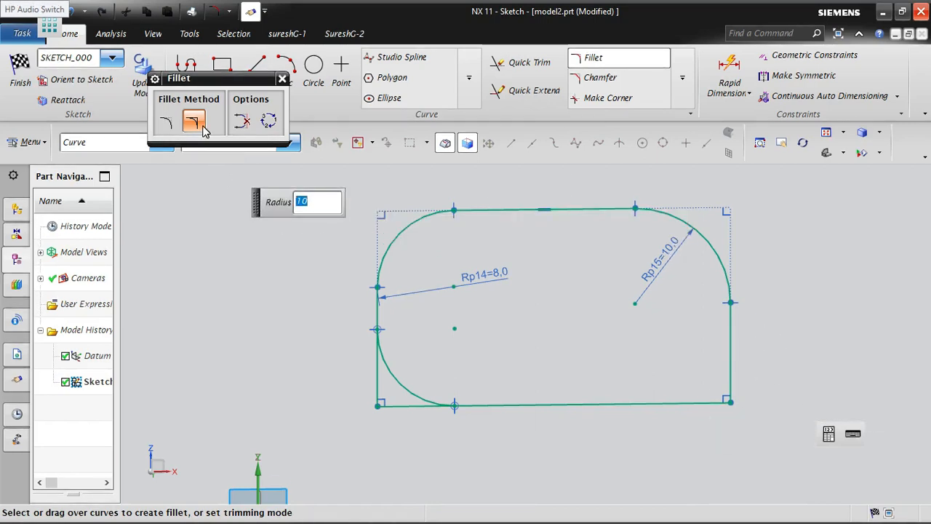
Add an untrimmed fillet of radius 10 at the rectangle's lower-right corner and move its radius dimension outside the corner
click(726, 402)
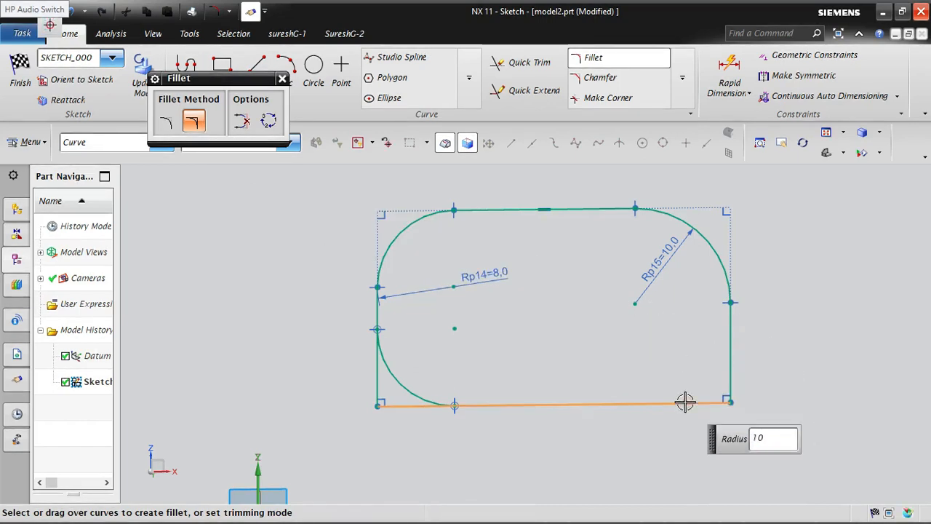
click(728, 363)
key(Escape)
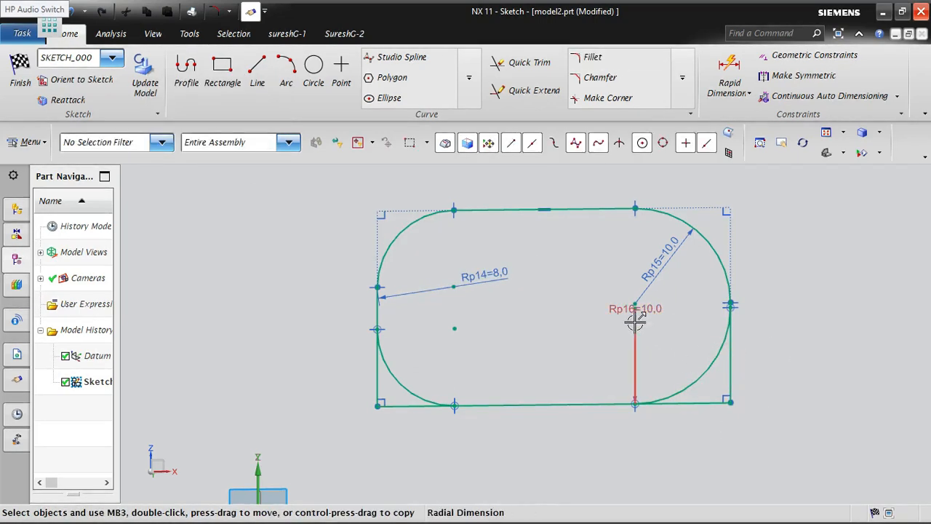
mouse_move(635, 322)
mouse_down()
mouse_move(650, 312)
mouse_move(790, 391)
mouse_move(763, 409)
mouse_move(793, 429)
mouse_up()
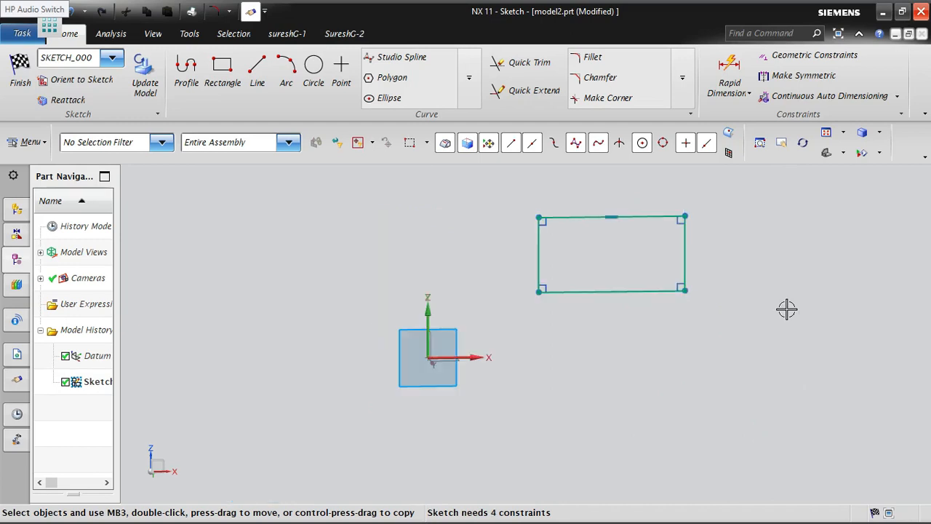
Replace the plain rectangle's left edge with a trimmed three-curve fillet between its upper and lower edges, with Delete Third Curve on
click(592, 58)
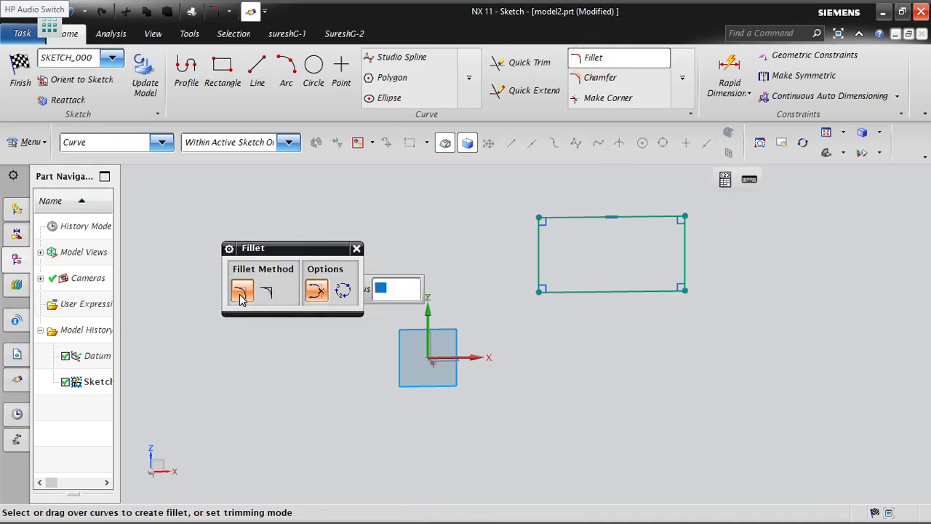
click(319, 292)
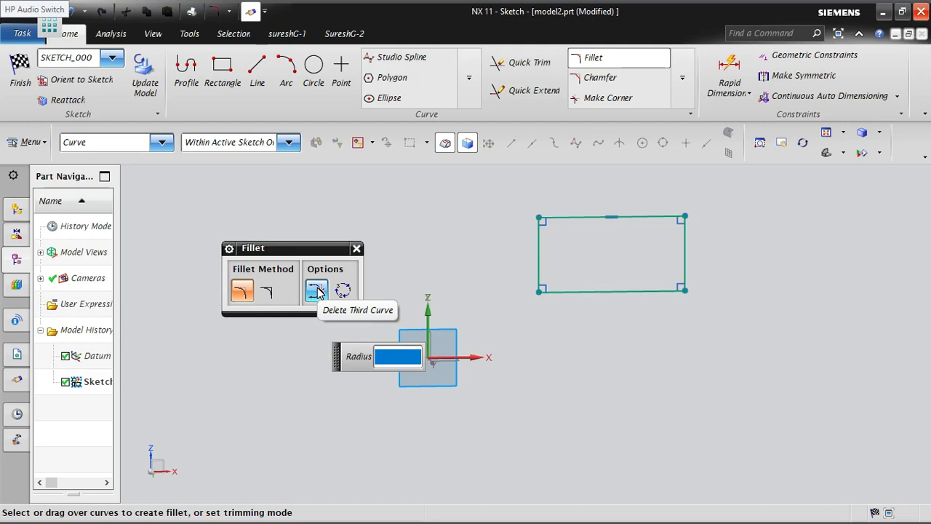
click(317, 291)
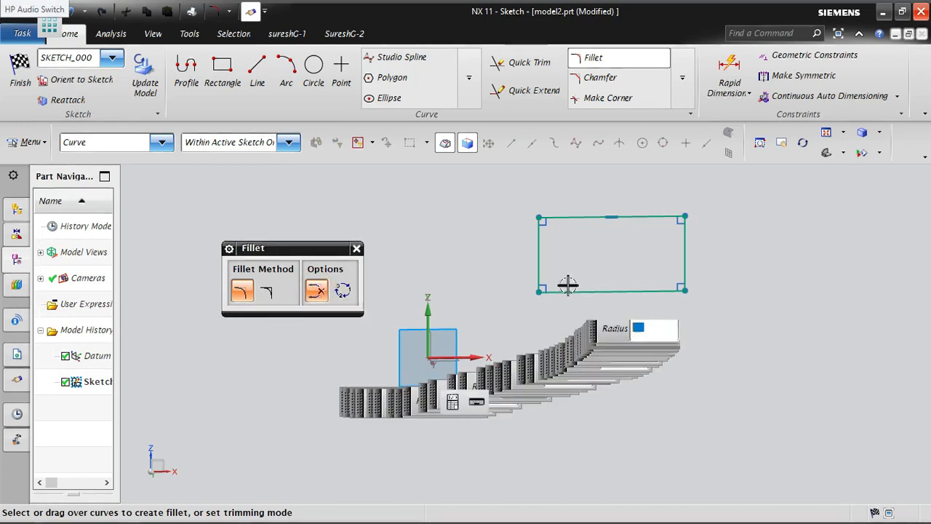
click(567, 217)
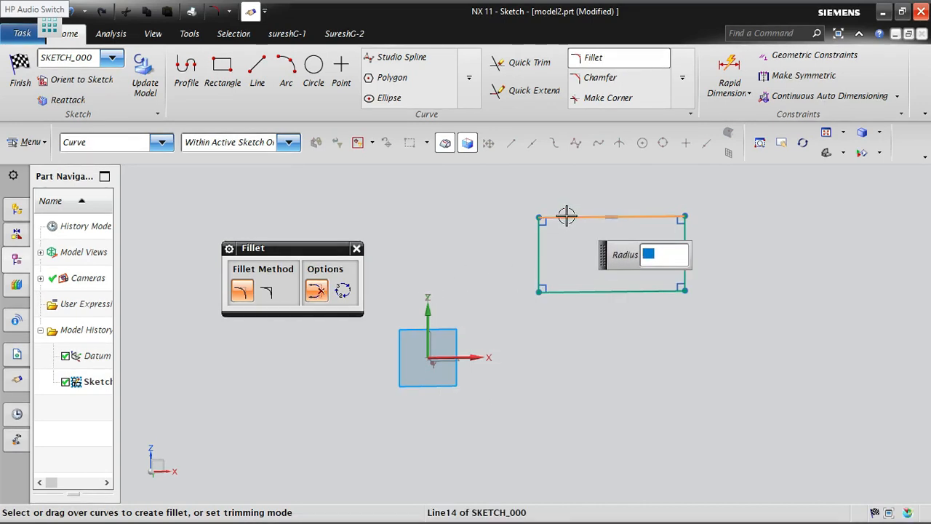
click(576, 291)
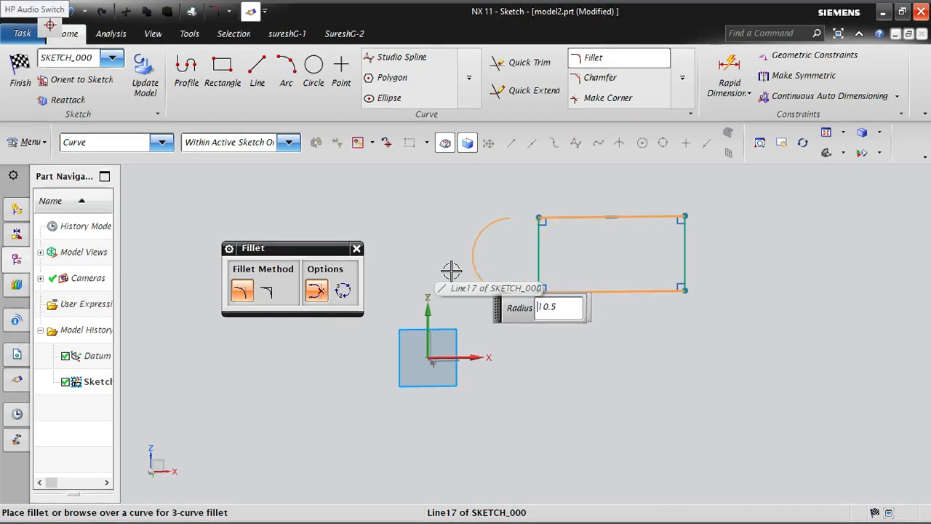
click(343, 290)
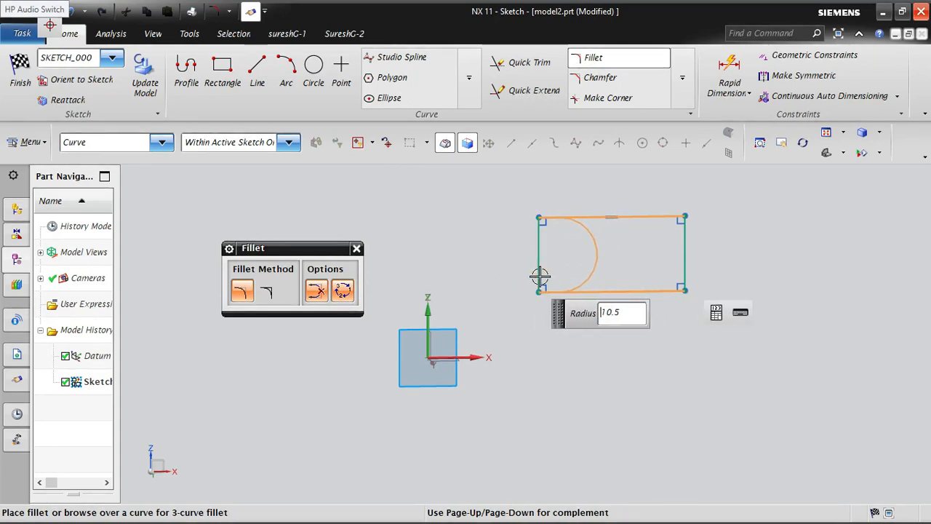
text(5)
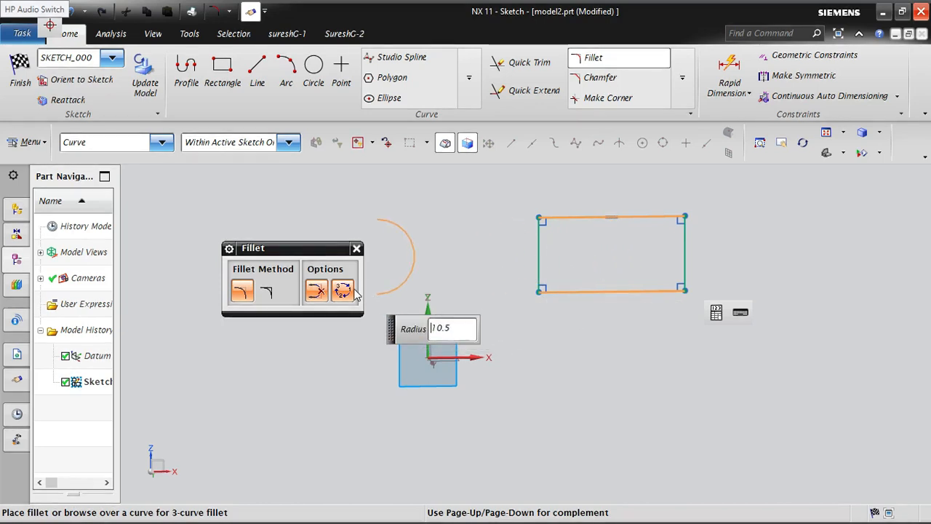
click(343, 289)
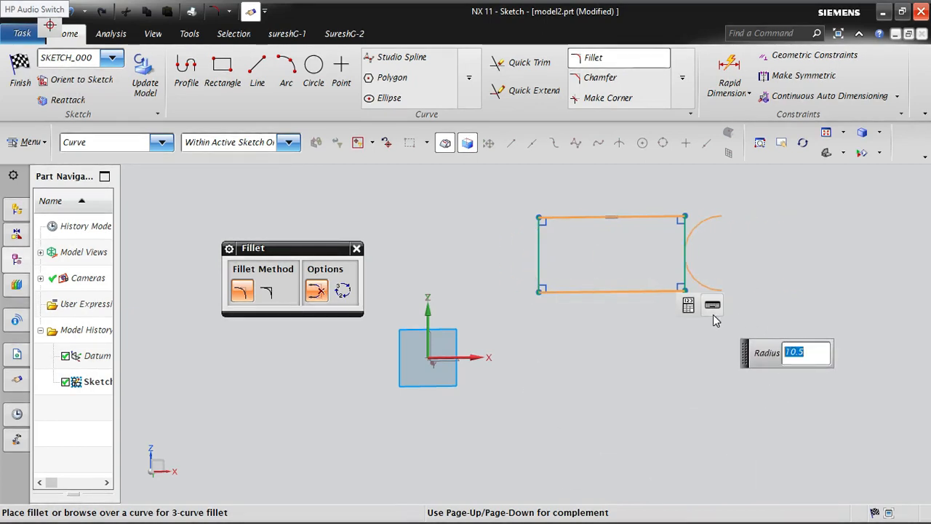
click(544, 243)
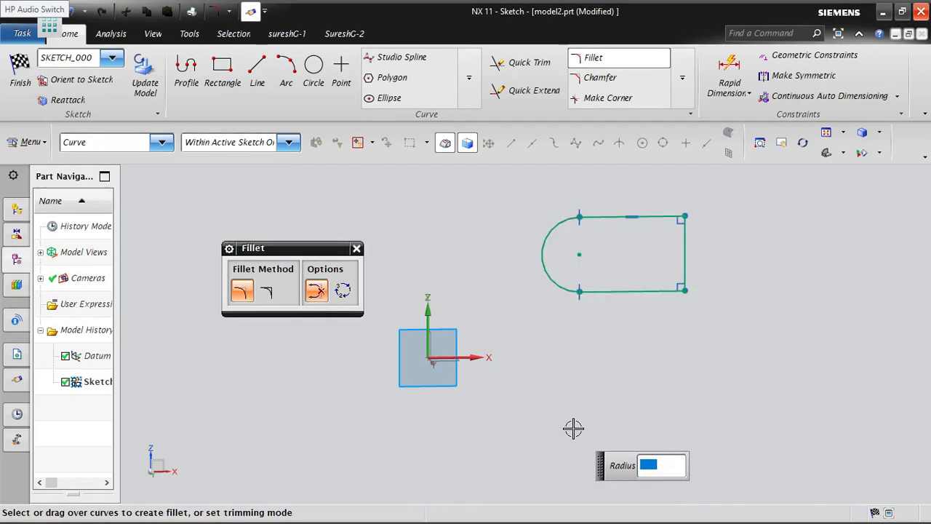
Add an untrimmed three-curve fillet between the upper and lower edges at the rectangle's right edge, with Delete Third Curve on
key(Escape)
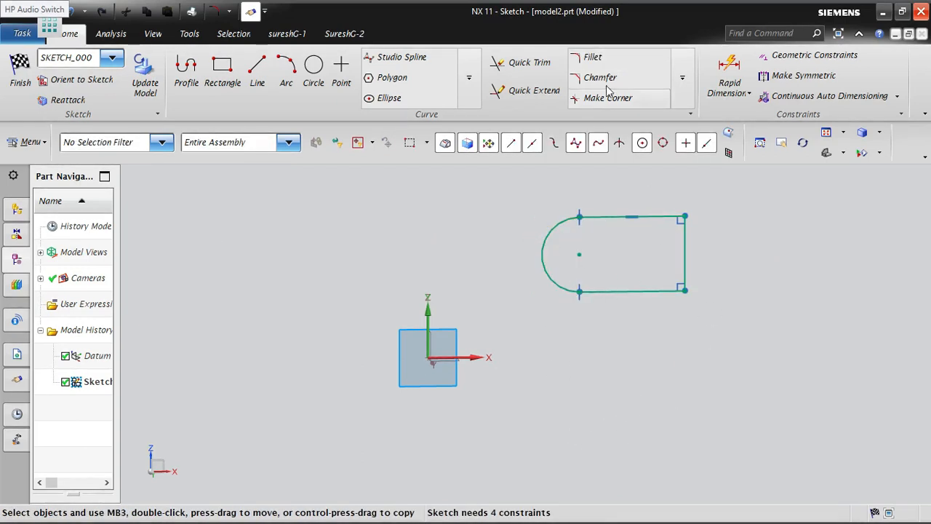
click(590, 60)
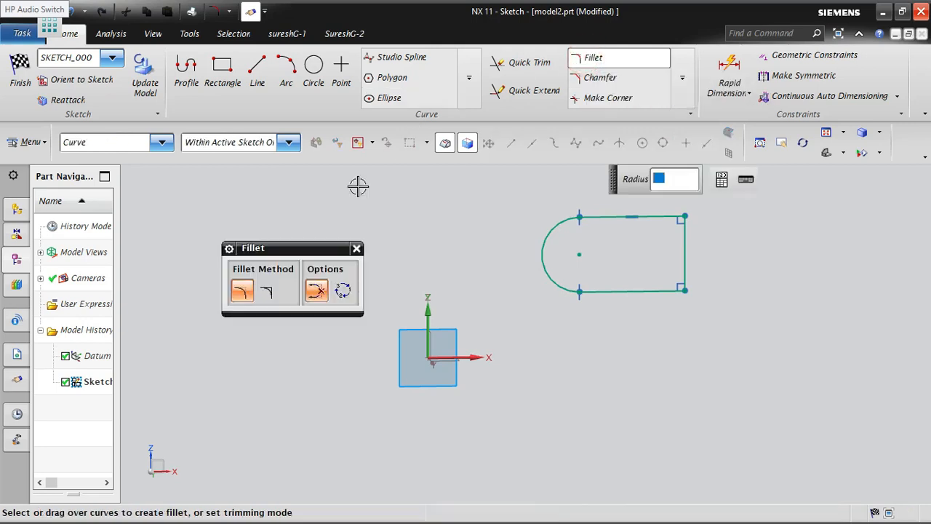
click(268, 291)
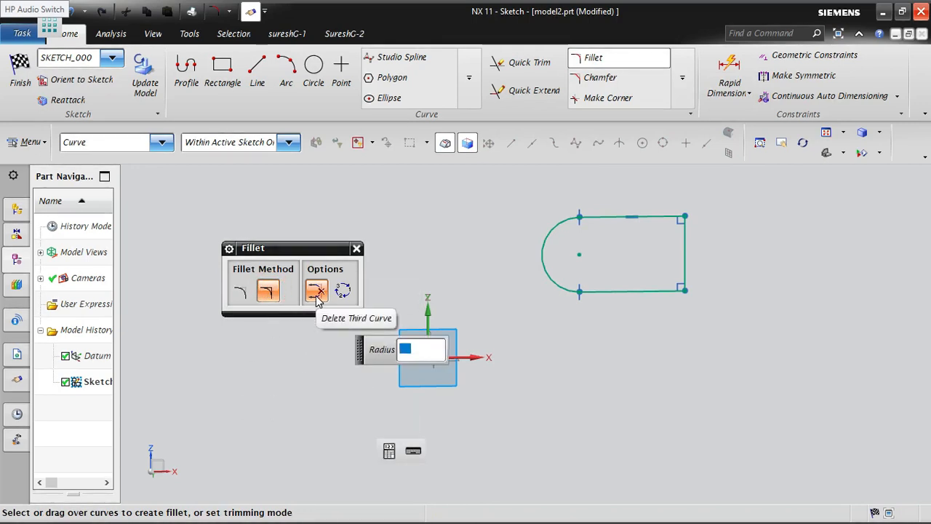
click(659, 290)
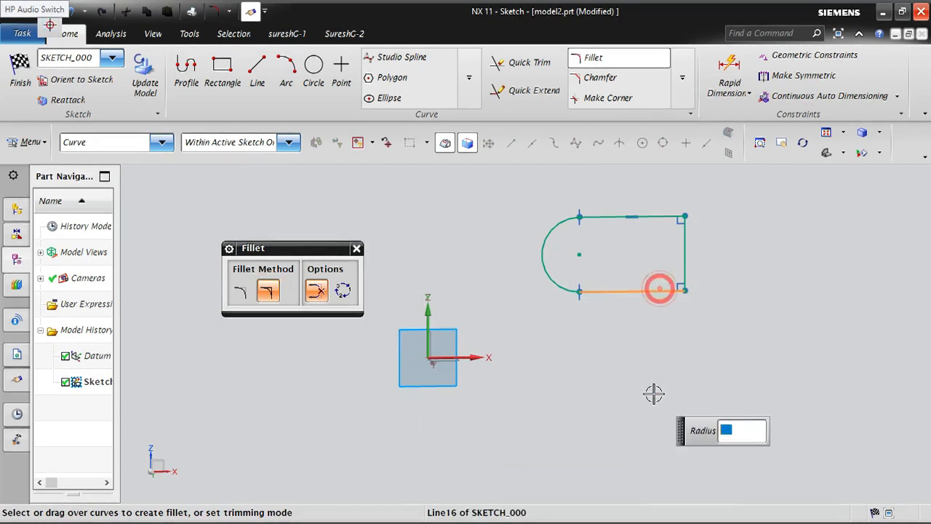
click(650, 214)
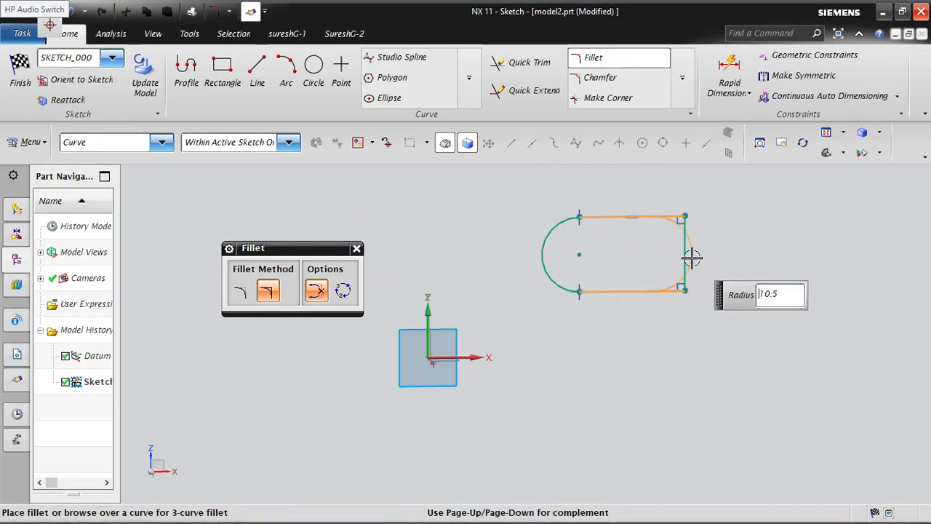
click(343, 291)
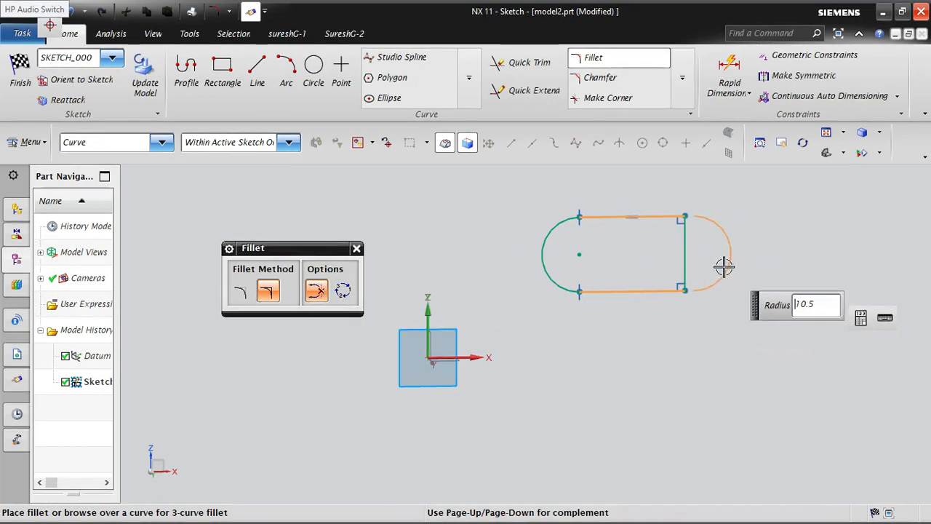
click(686, 233)
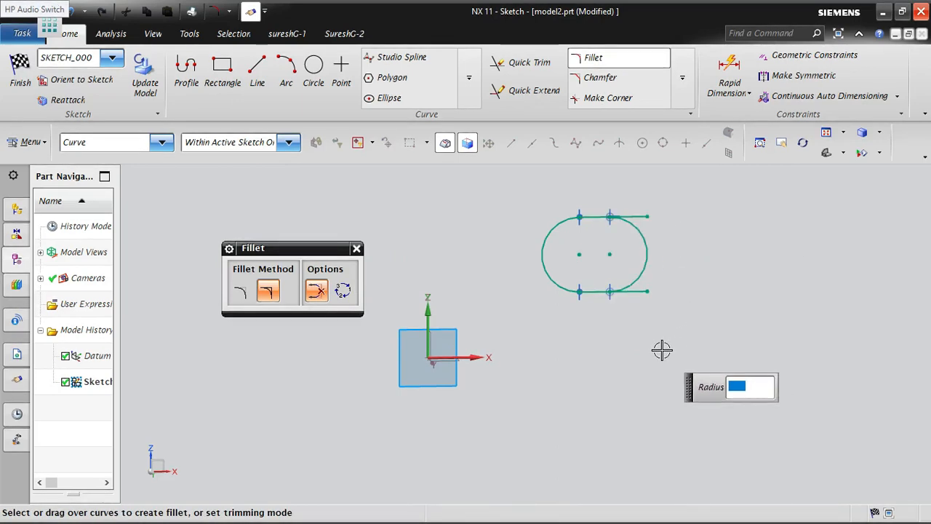
key(Escape)
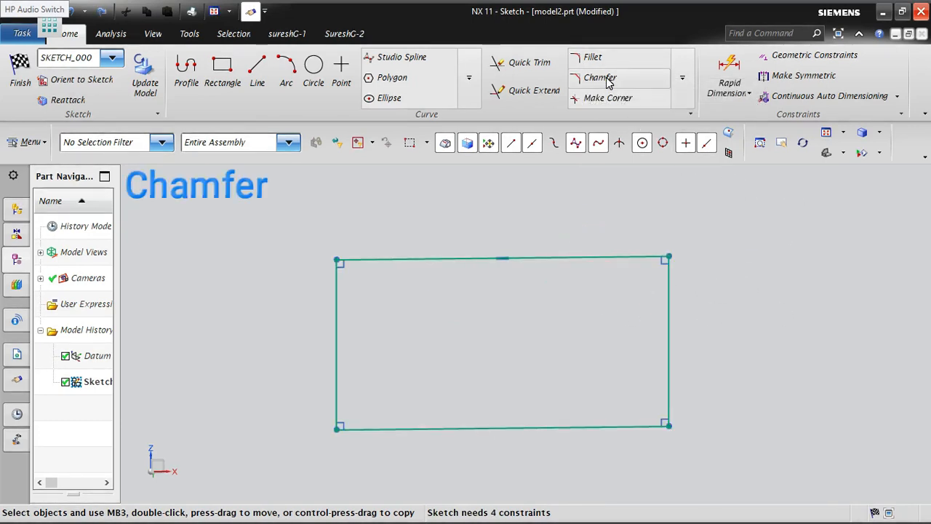
Start the Chamfer command and compare the Less and More versions of its settings
click(608, 79)
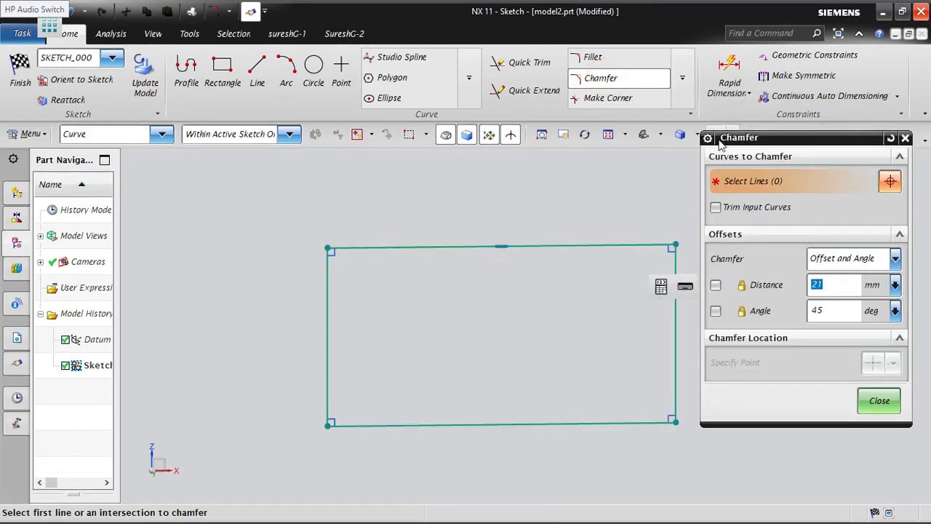
scroll(250, 311, down, 1)
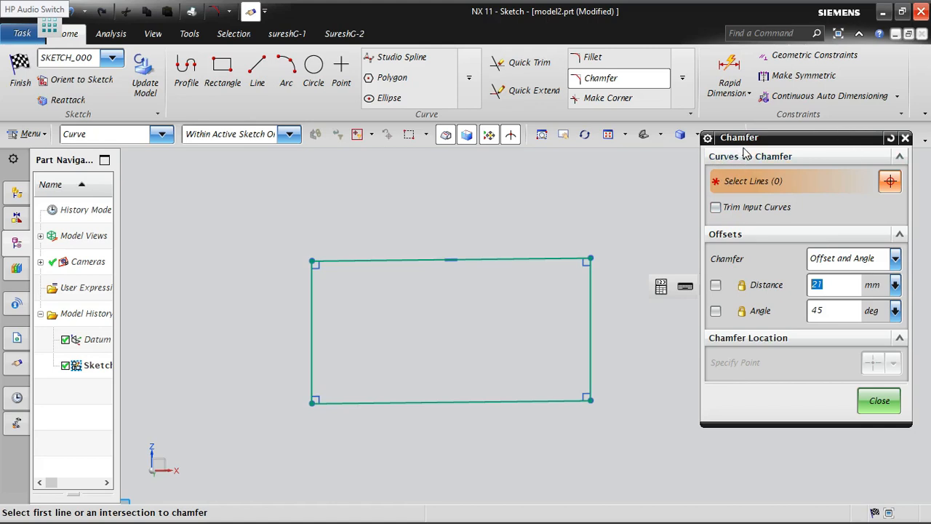
click(707, 139)
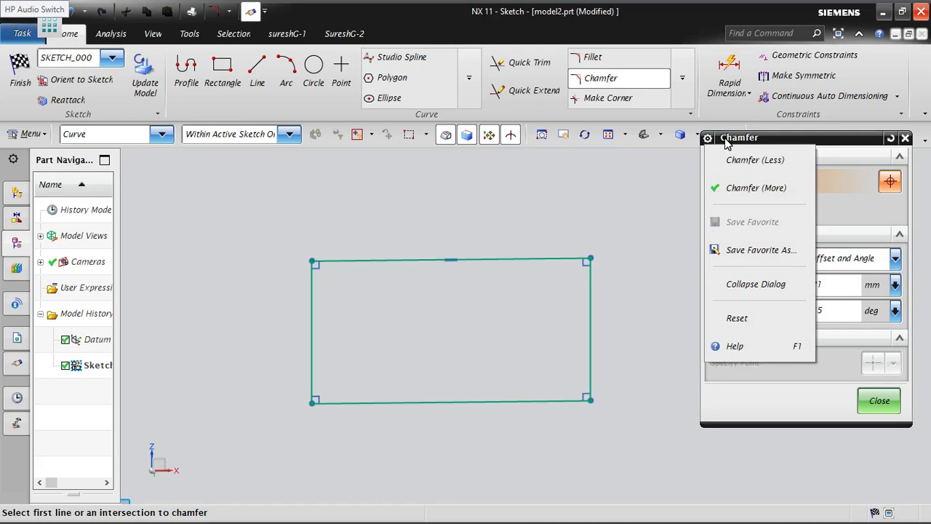
click(761, 195)
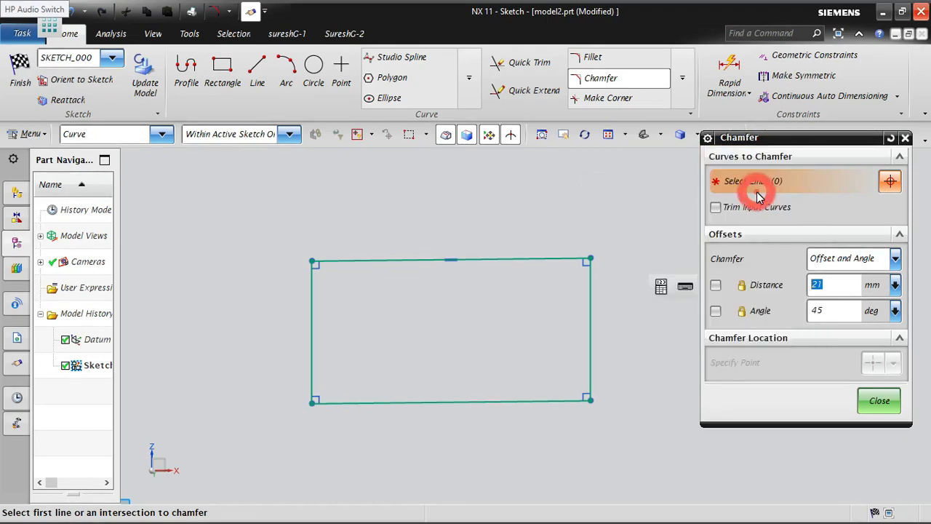
click(707, 138)
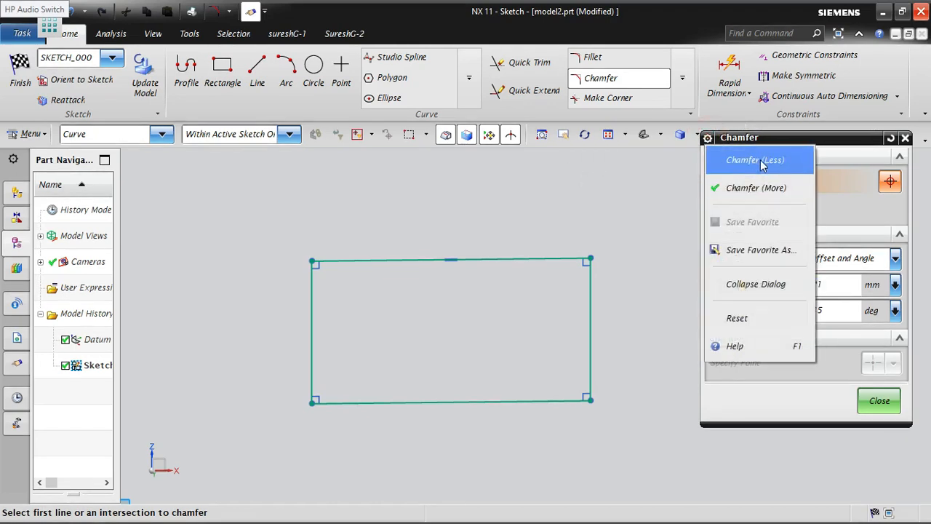
click(761, 157)
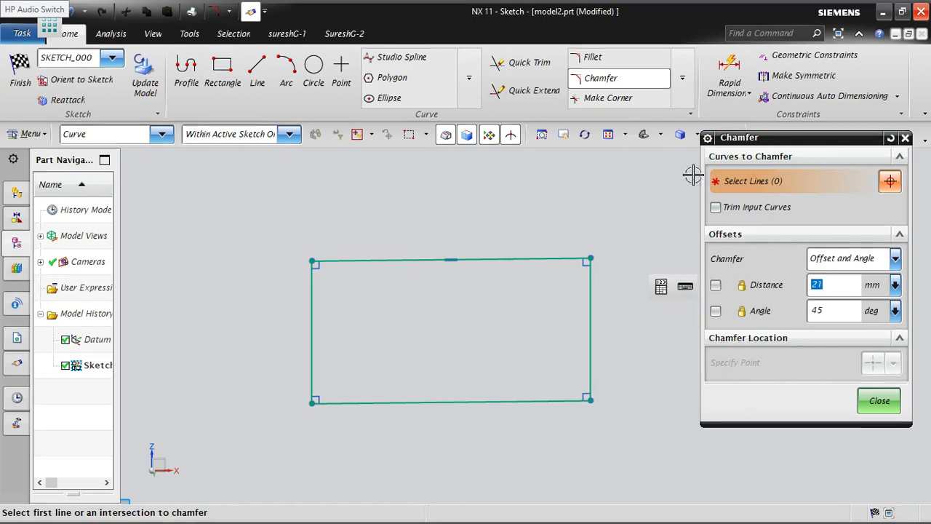
click(707, 138)
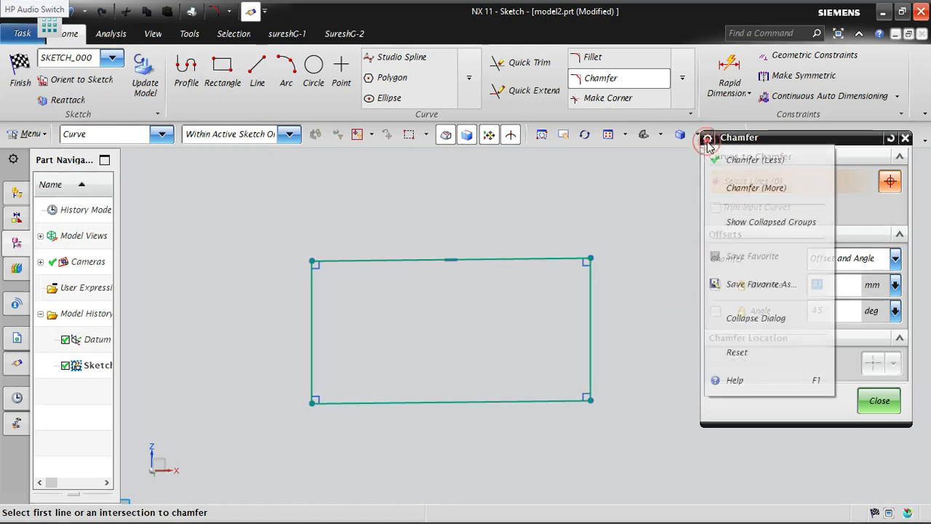
click(748, 194)
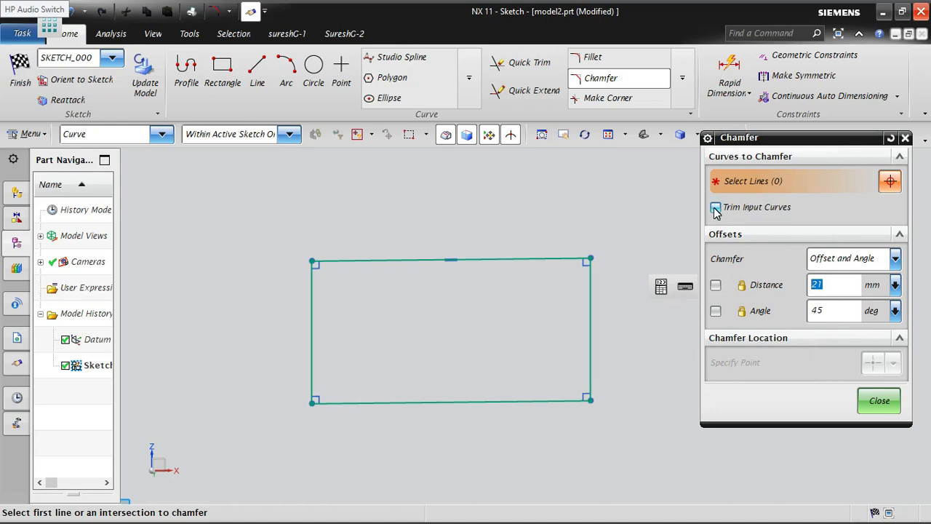
Turn on Trim Input Curves for the chamfer and keep Offset and Angle as its type
click(716, 208)
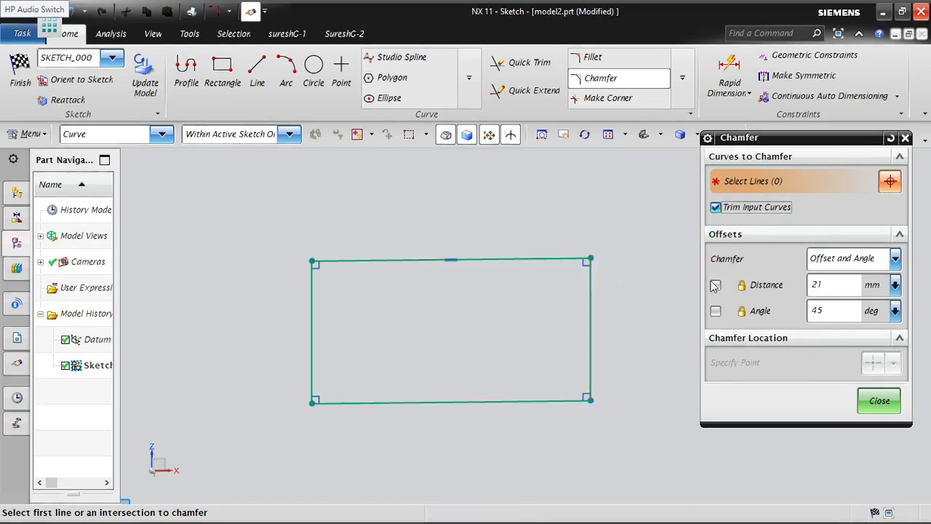
click(895, 259)
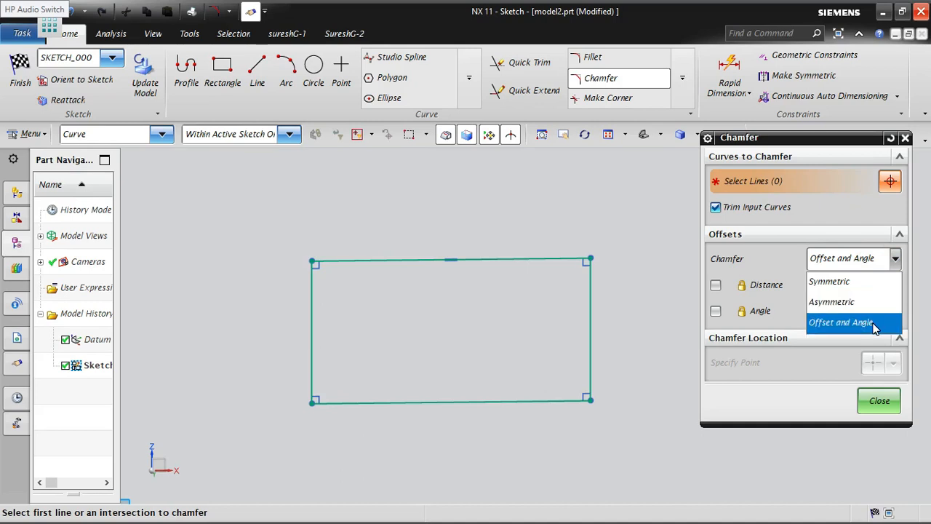
click(829, 206)
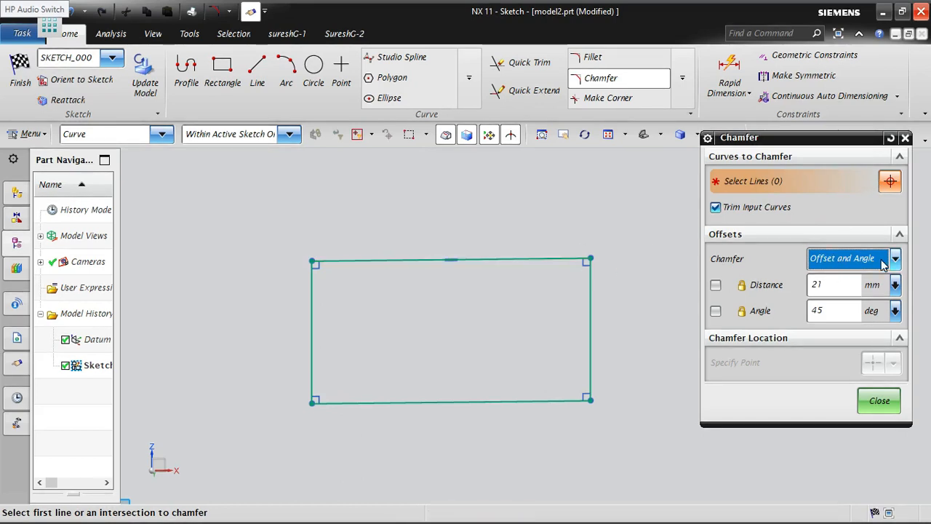
Try an Offset and Angle chamfer at the rectangle's upper-right corner, entering a 10 mm distance, and undo the placed chamfer
click(829, 283)
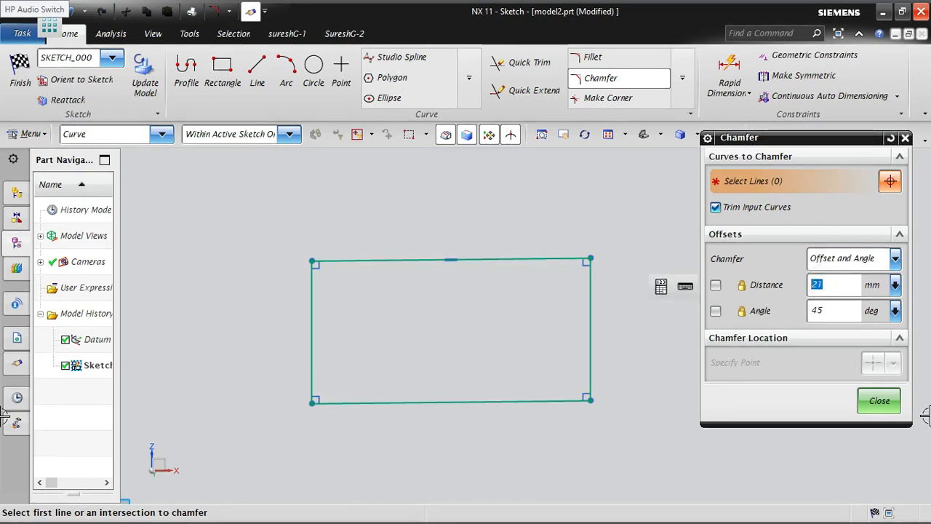
text(10)
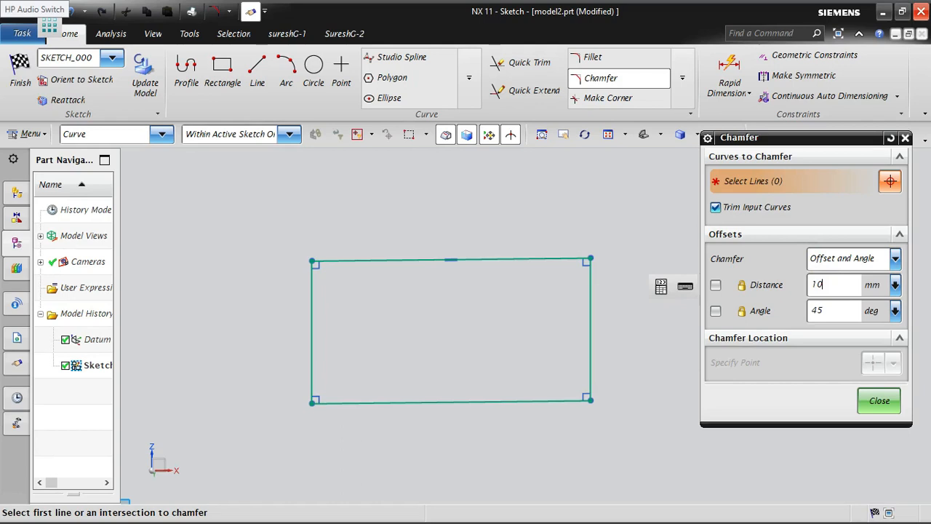
click(582, 279)
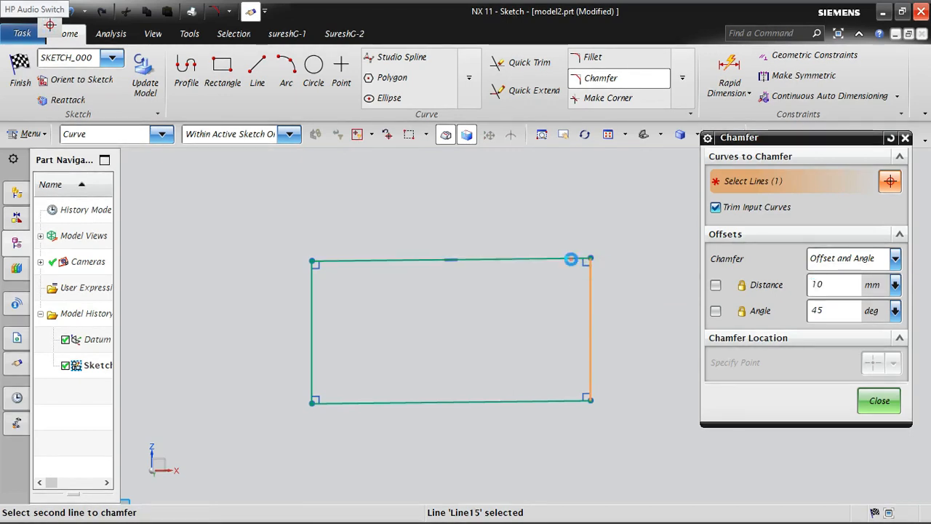
click(574, 258)
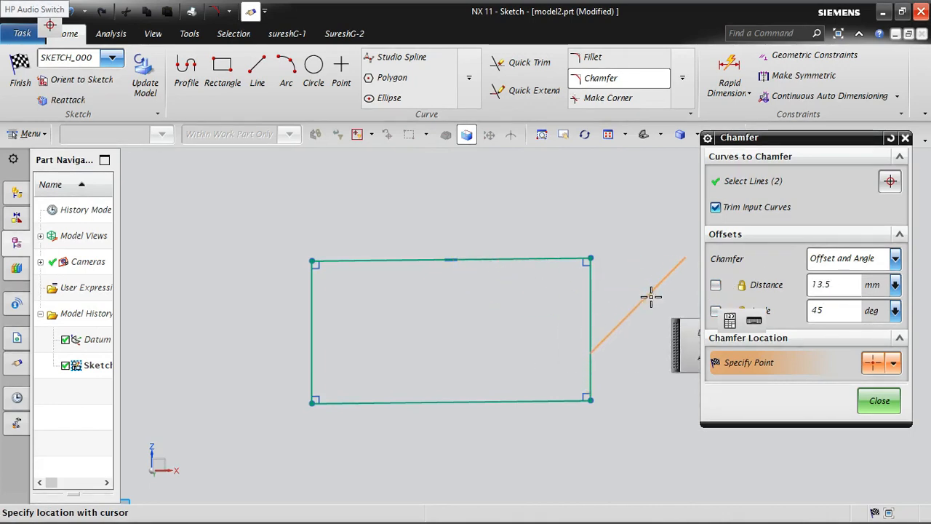
click(716, 285)
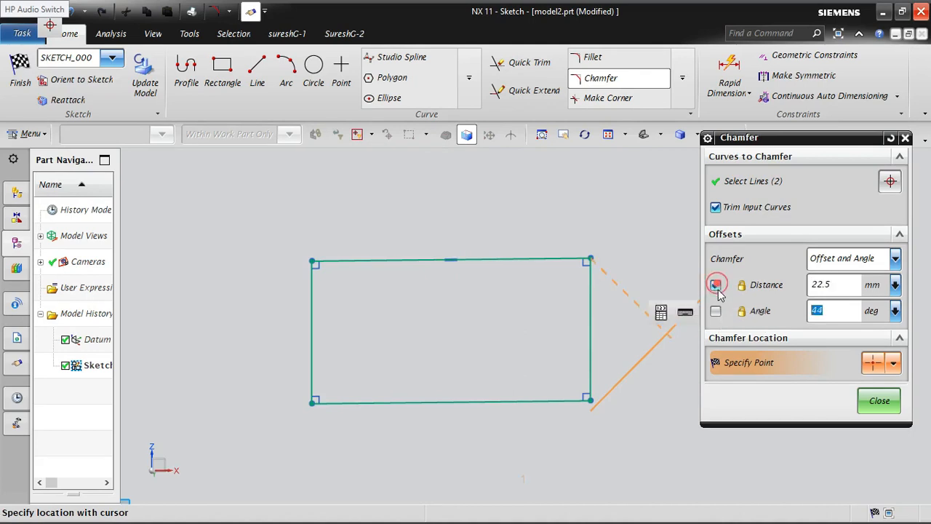
click(716, 311)
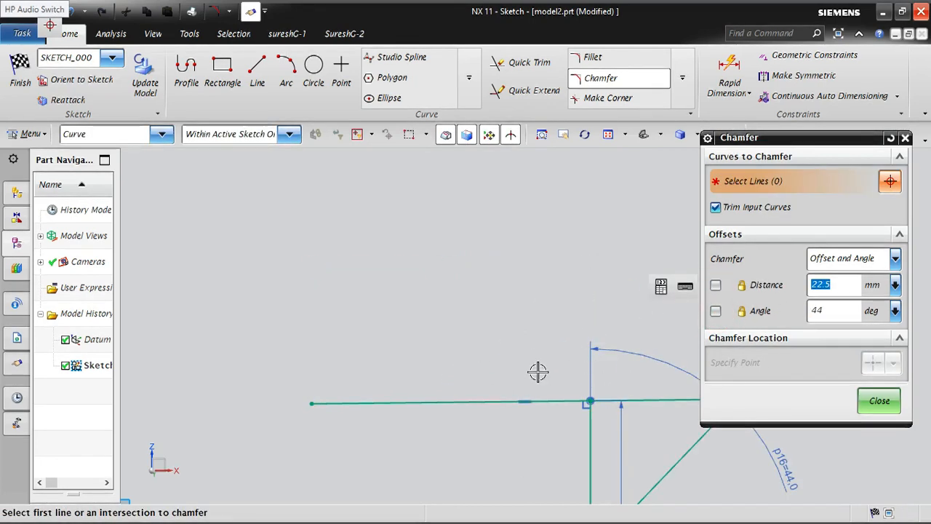
scroll(470, 272, down, 3)
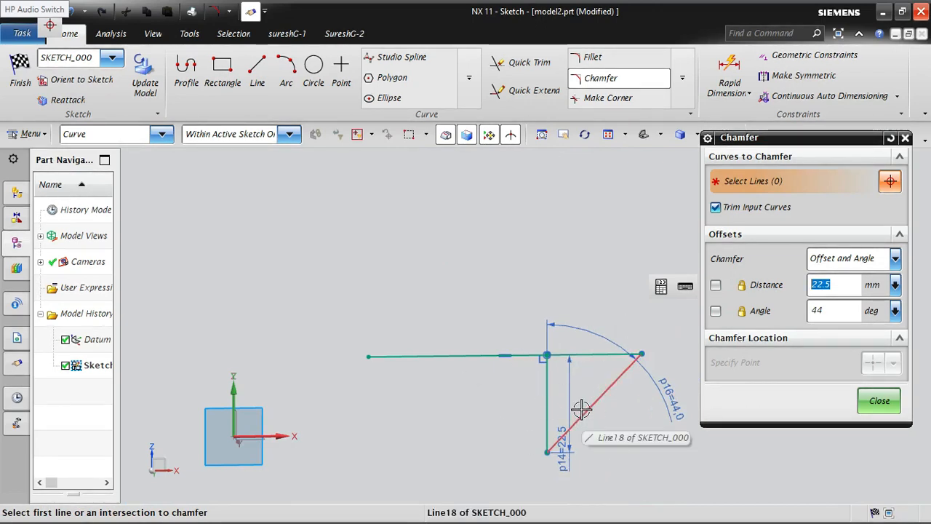
key(ctrl+z)
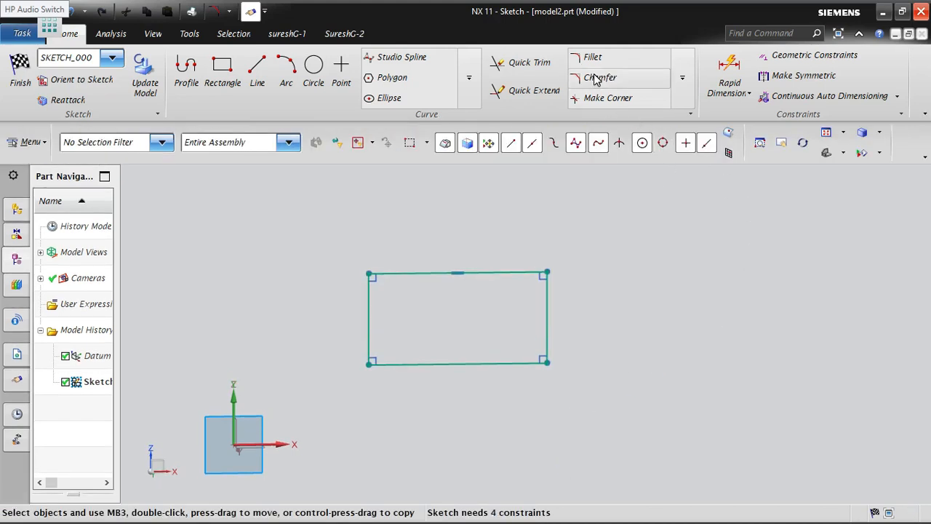
Chamfer the rectangle's upper-right corner with Offset and Angle, locking the distance at 10 mm and the angle at 45 degrees
click(595, 78)
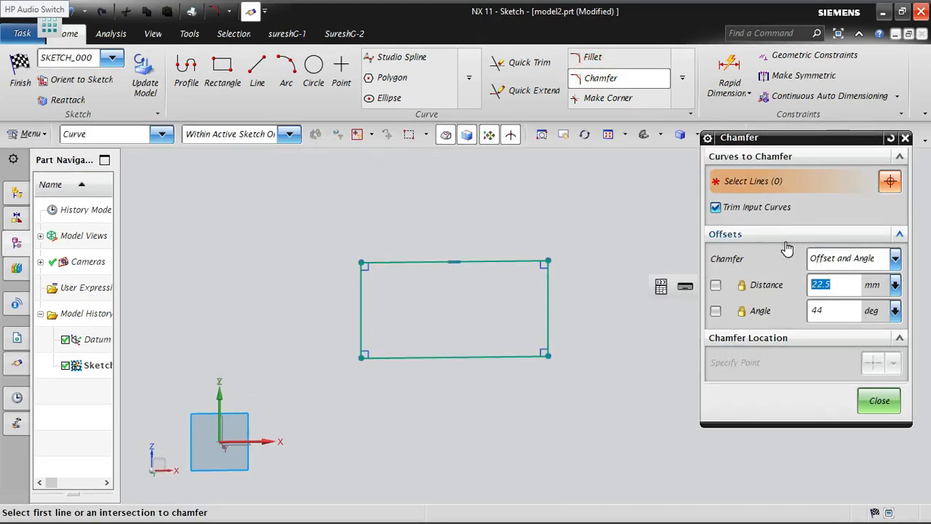
click(715, 284)
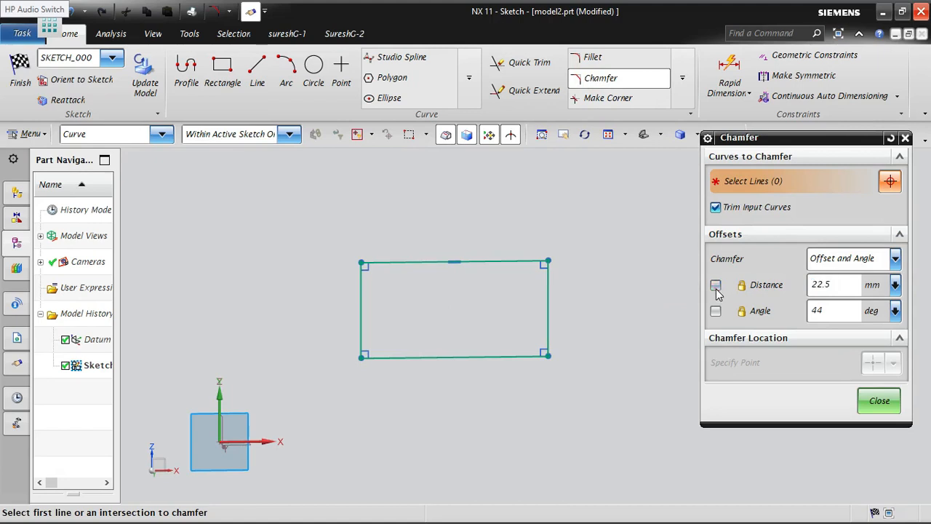
click(715, 311)
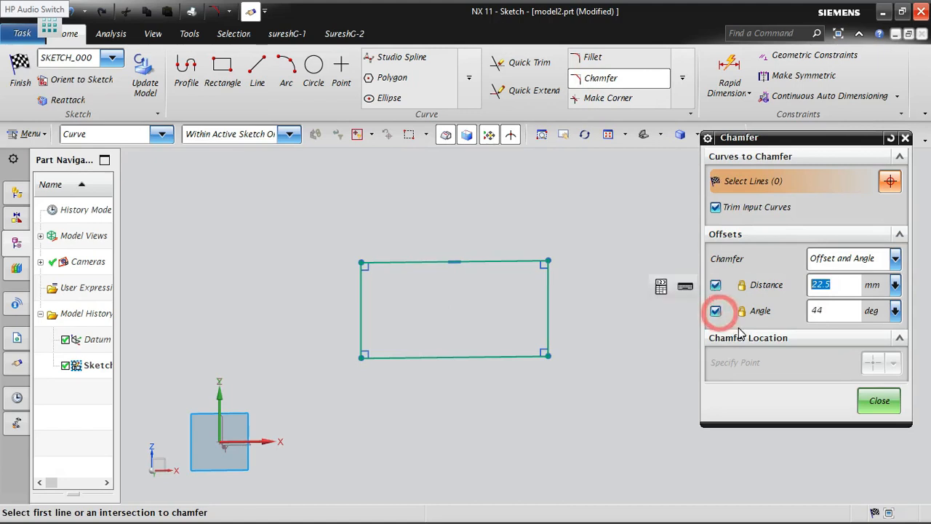
click(837, 285)
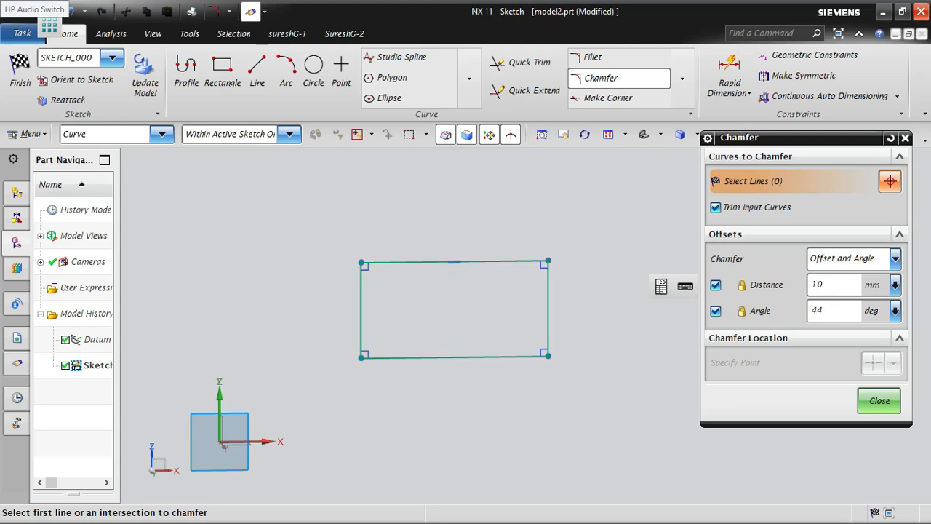
key(Return)
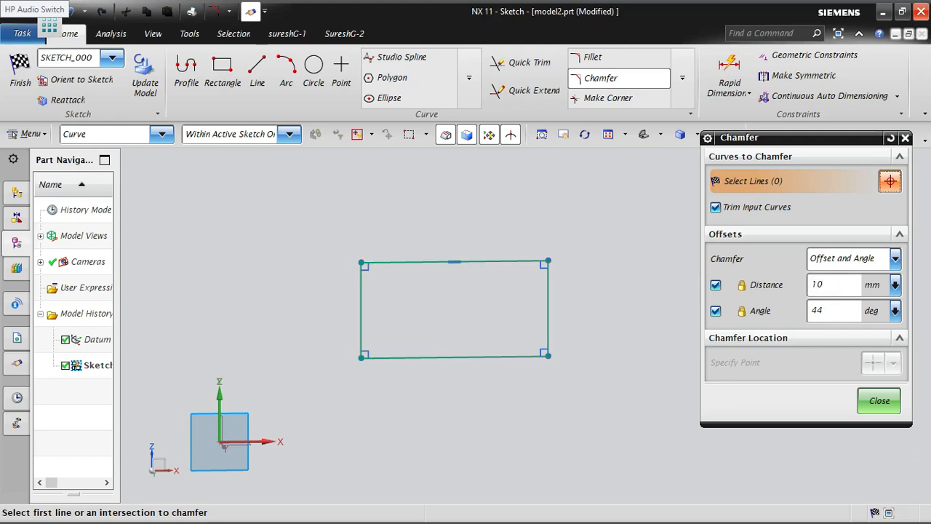
click(835, 311)
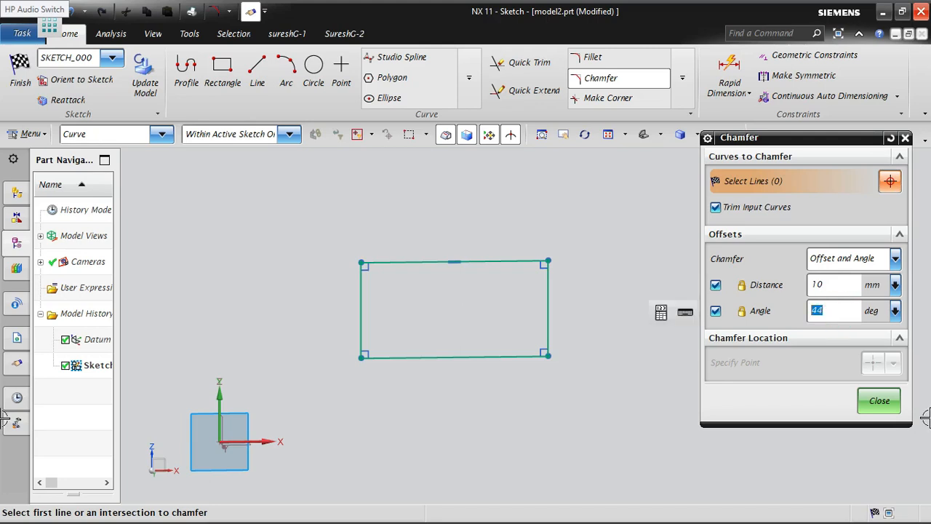
text(4)
click(549, 281)
click(531, 262)
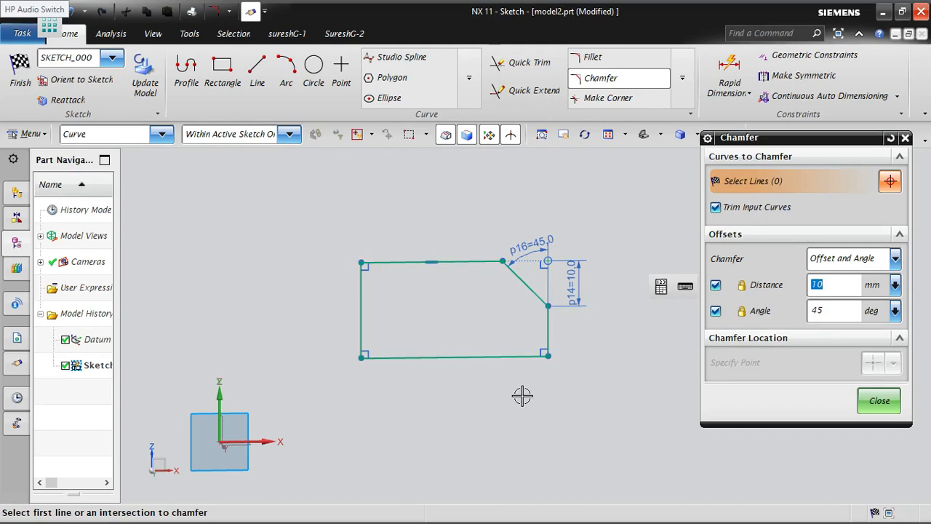
click(880, 400)
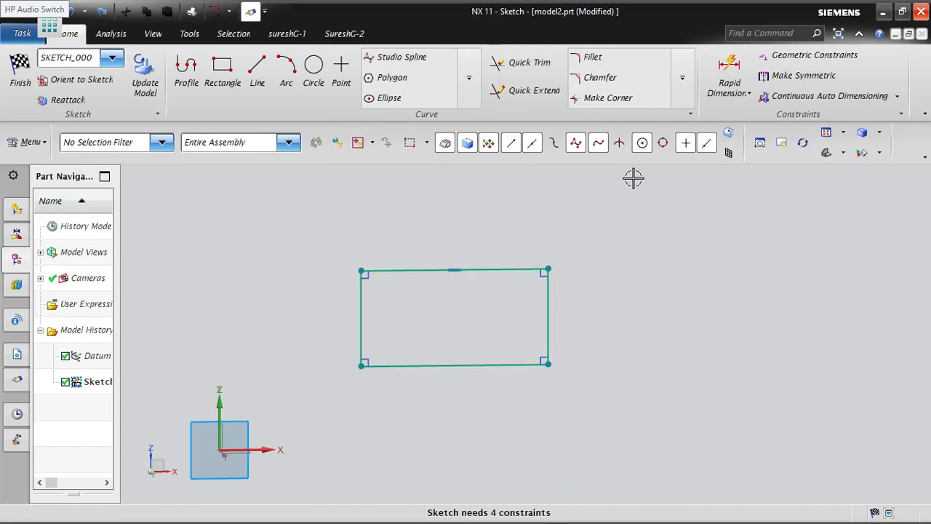
Chamfer the rectangle's upper-right corner with the Symmetric type, trimming the input curves and locking the distance at 15 mm
click(601, 77)
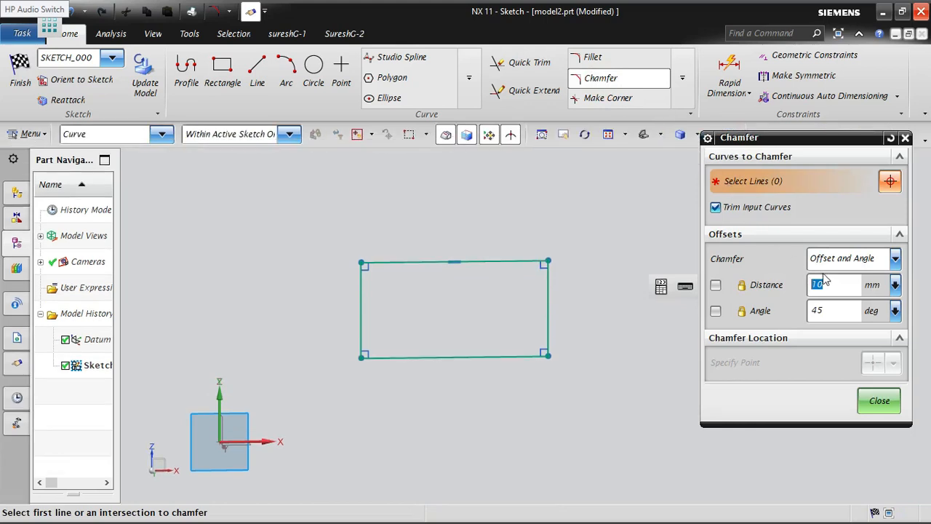
click(853, 260)
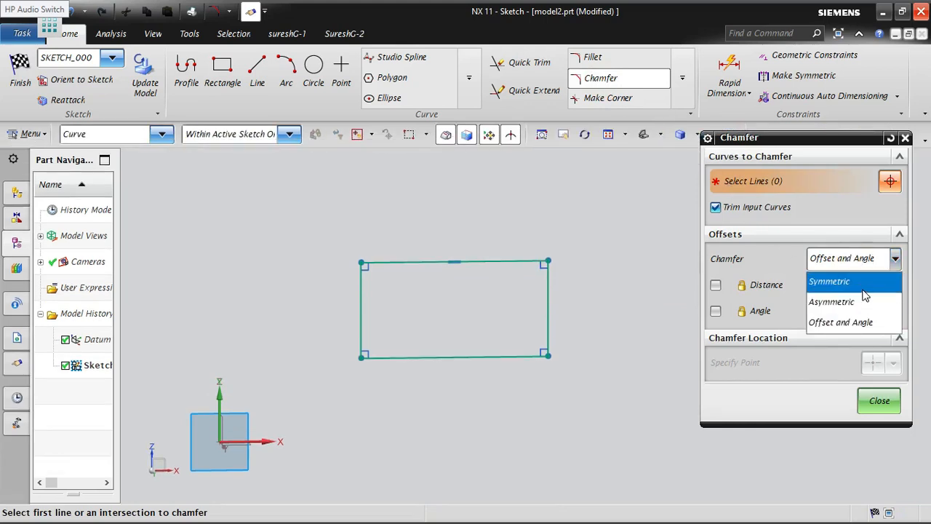
click(858, 283)
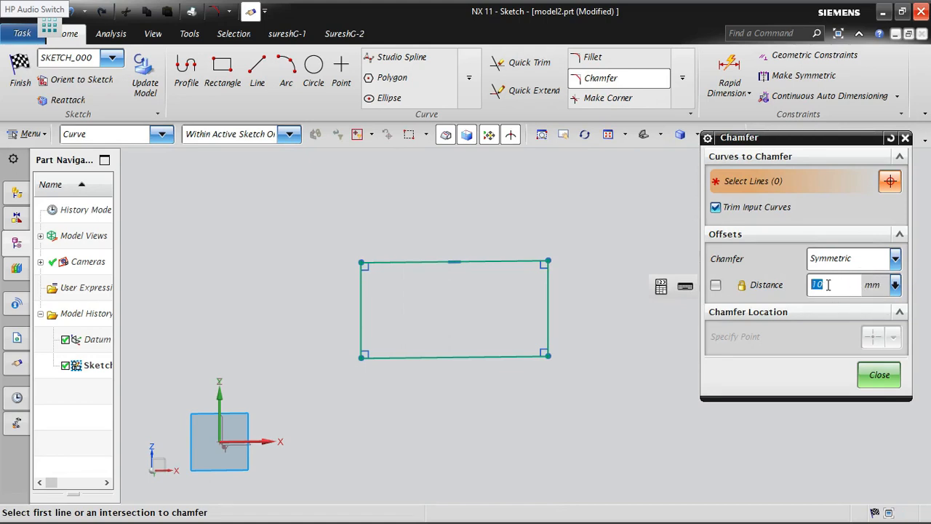
click(716, 286)
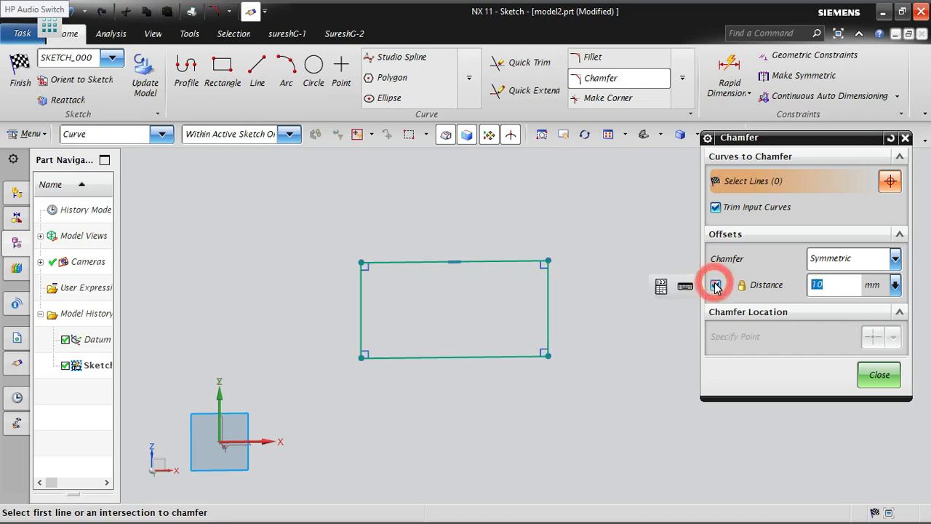
click(842, 284)
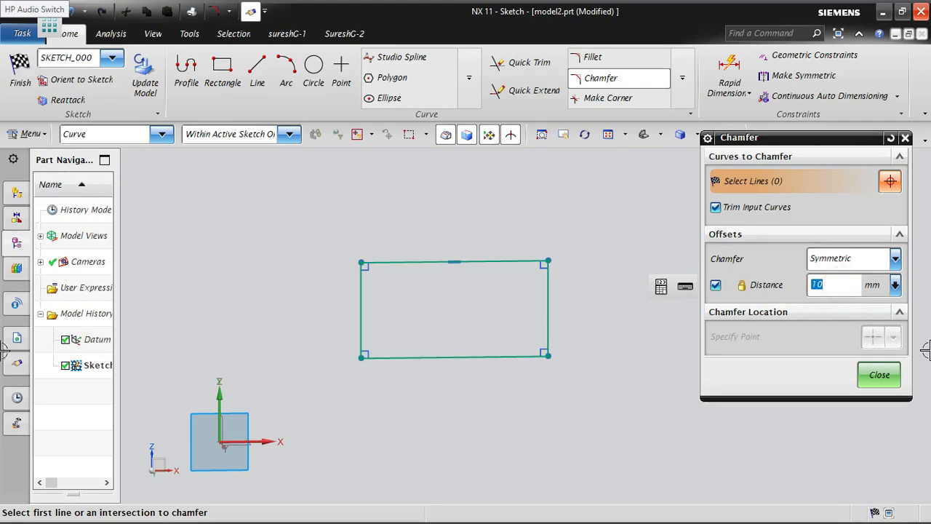
text(7)
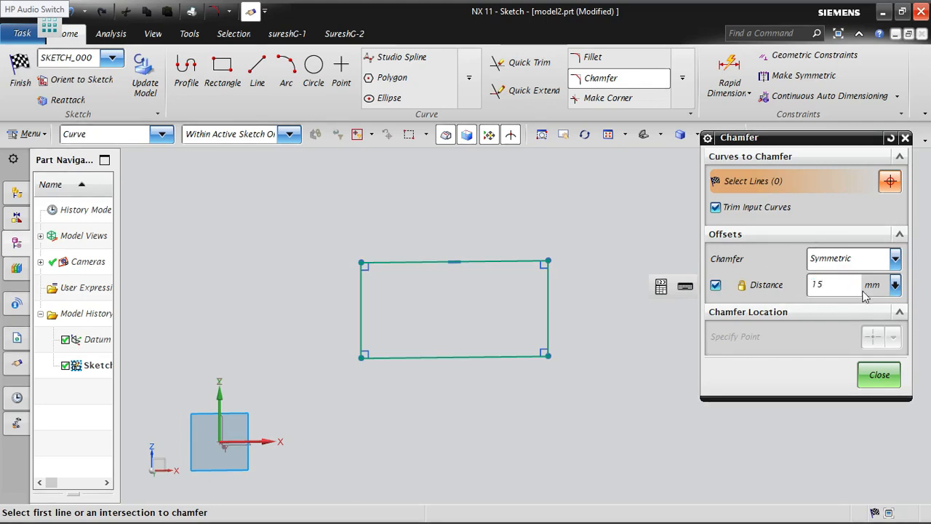
click(550, 276)
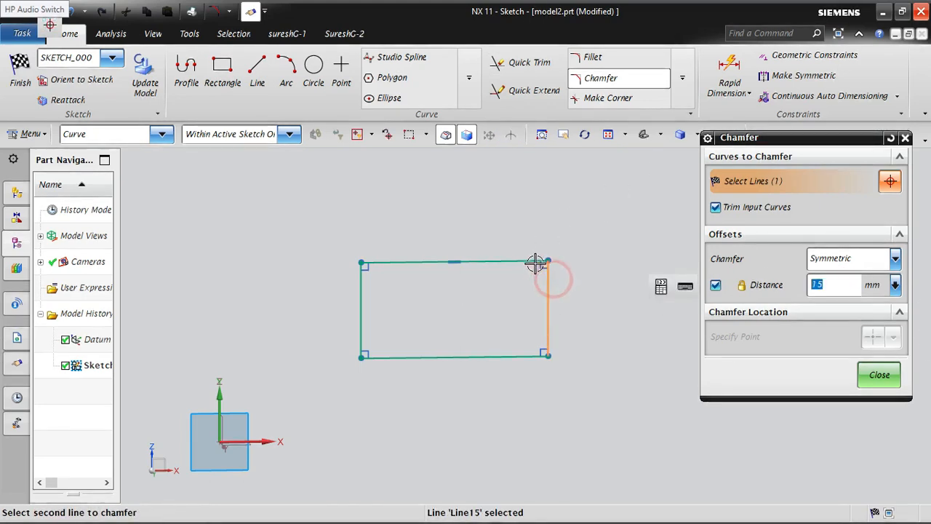
click(530, 261)
click(575, 291)
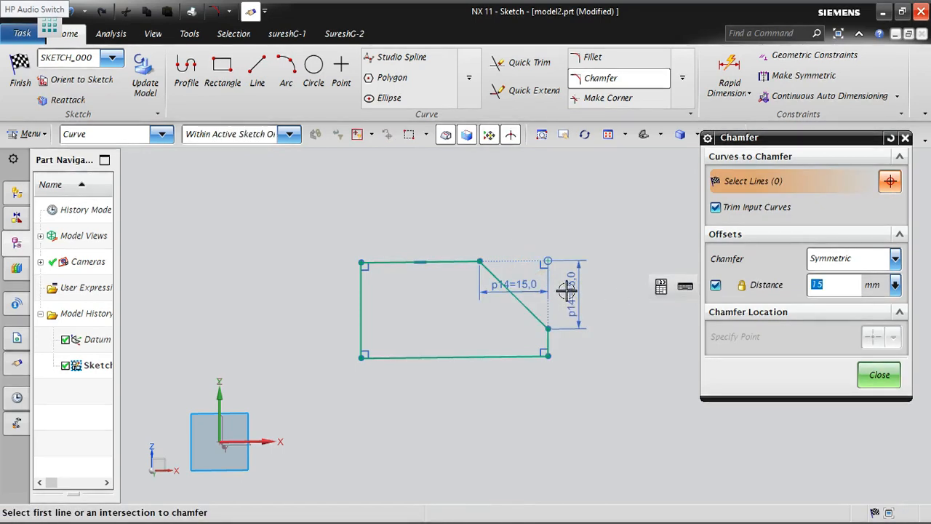
Leave the Chamfer command and move both dimensions of the upper-right chamfer outside the profile
drag(520, 281, 517, 221)
key(Escape)
drag(519, 291, 505, 225)
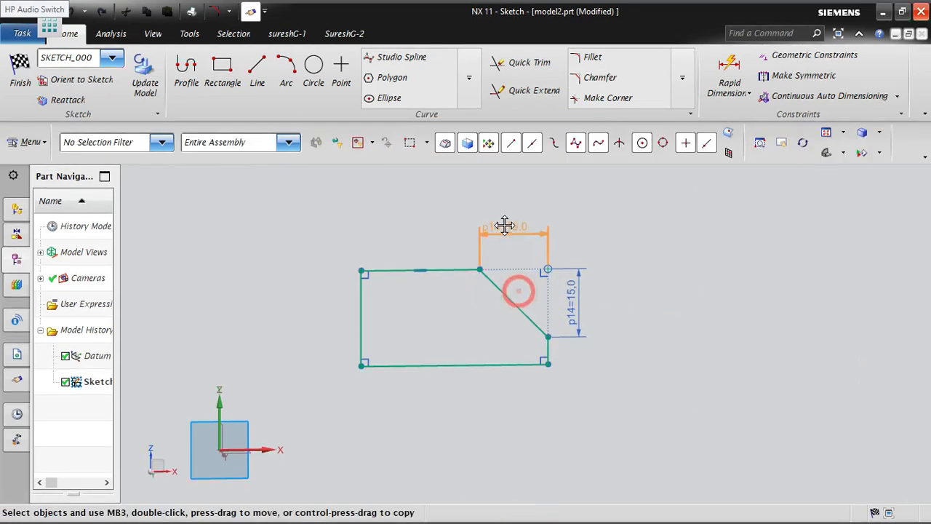
drag(580, 302, 594, 306)
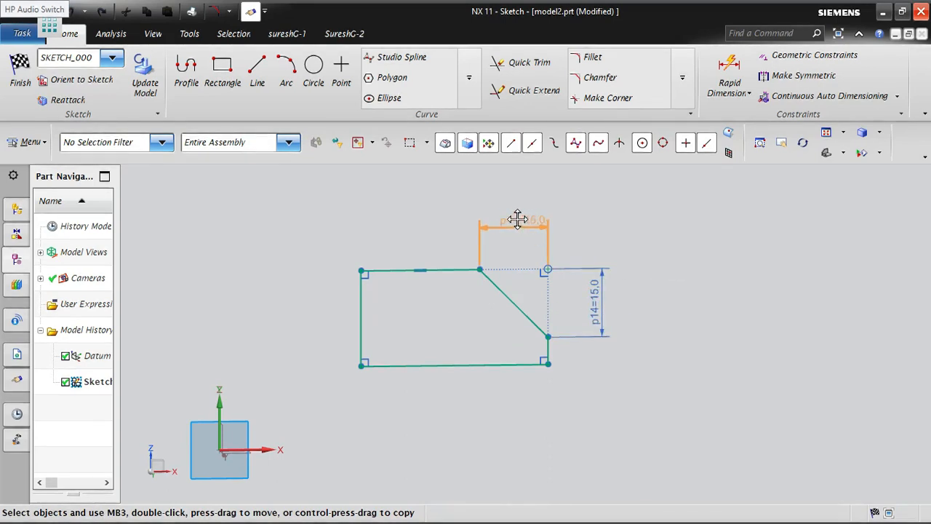
drag(517, 219, 514, 225)
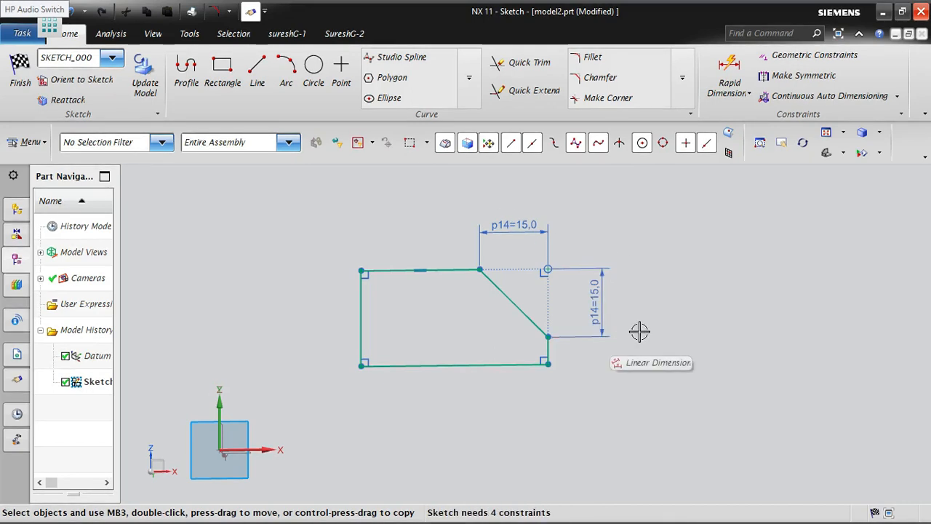
Chamfer the rectangle's lower-left corner symmetrically with a locked 10 mm distance and place its two dimensions outside the profile
key(F4)
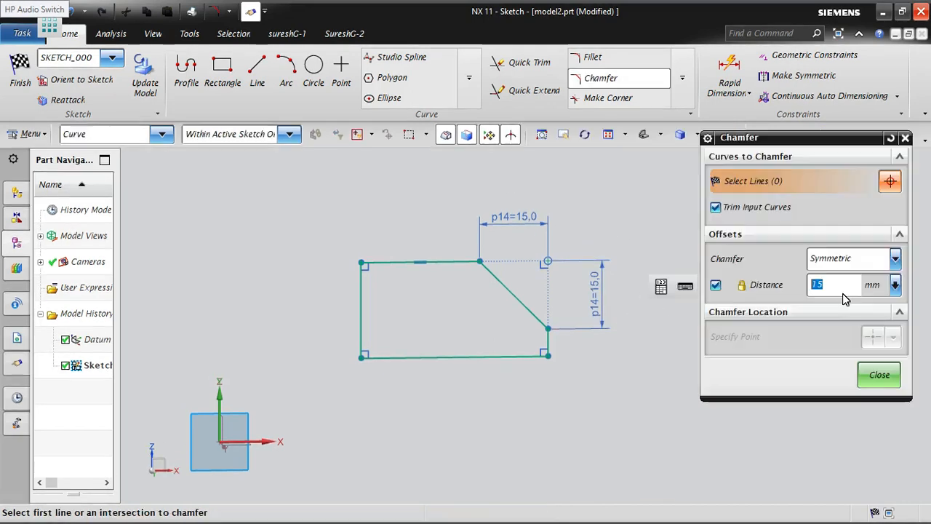
text(10)
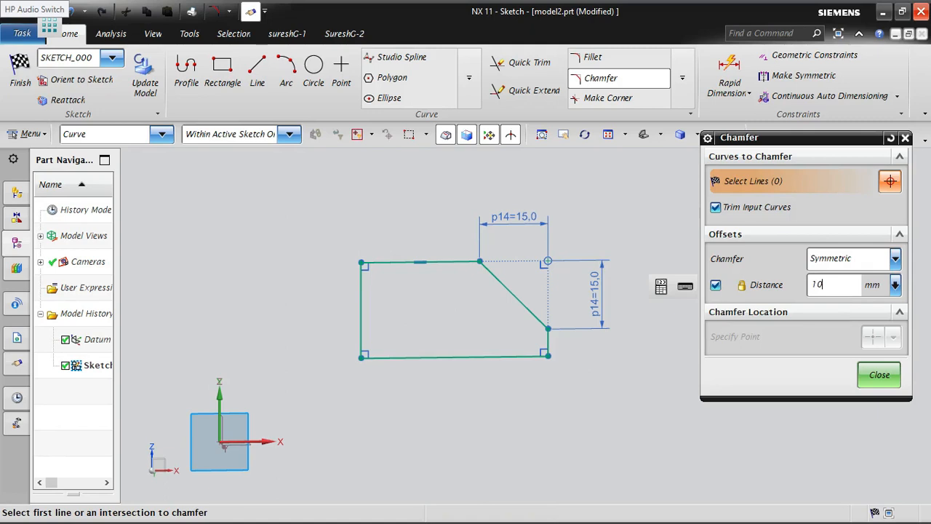
click(358, 331)
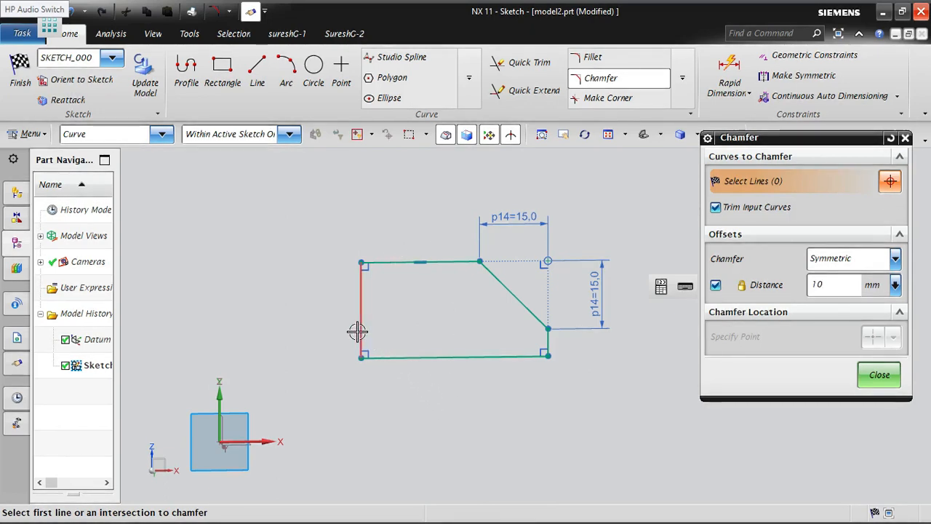
click(386, 359)
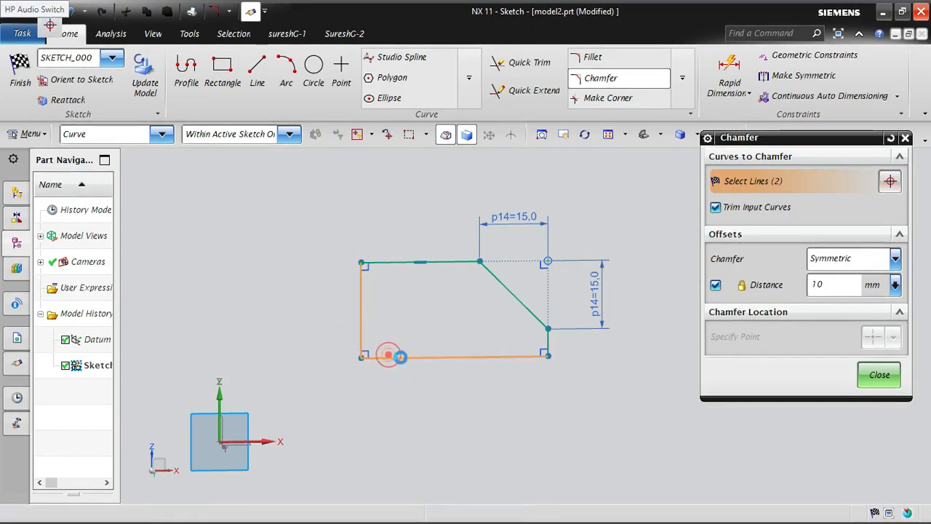
click(861, 386)
click(388, 348)
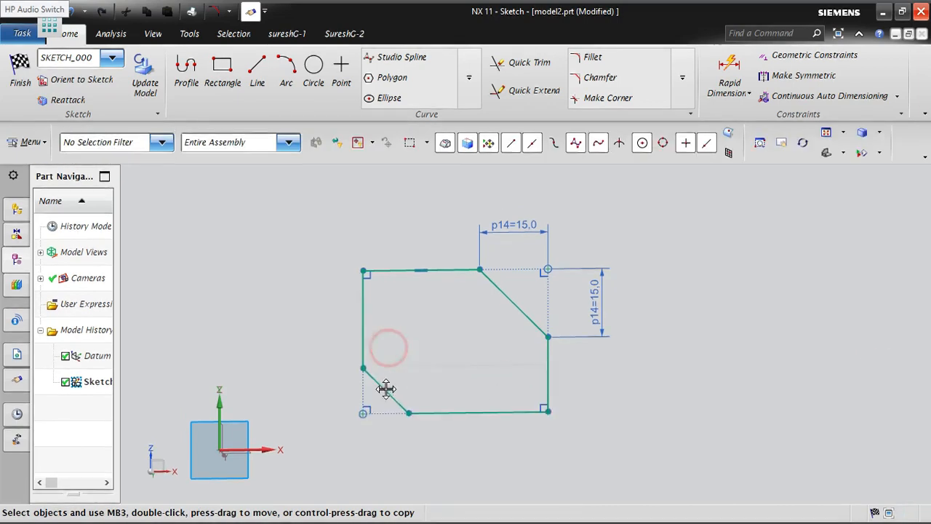
drag(401, 386, 409, 445)
drag(341, 382, 317, 381)
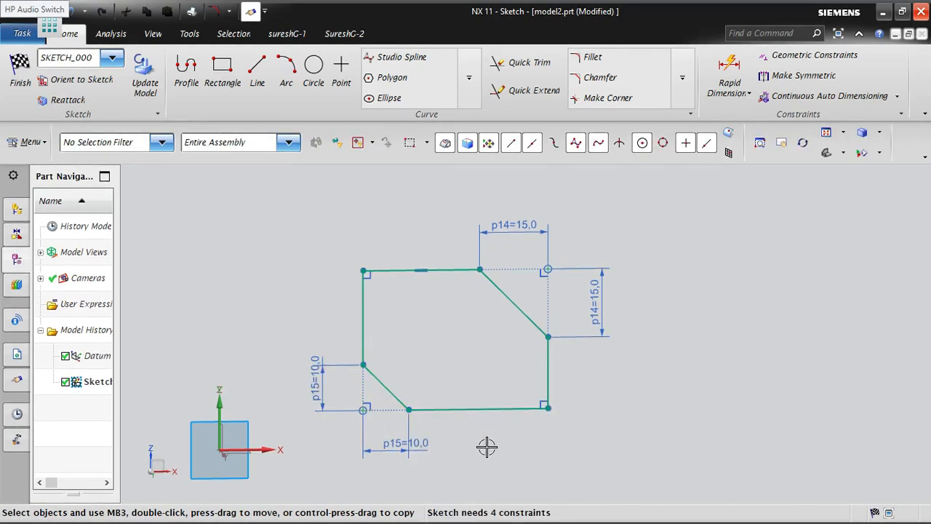
Add a symmetric chamfer at the upper-left corner with Trim Input Curves off and the distance locked at 10 mm
click(595, 80)
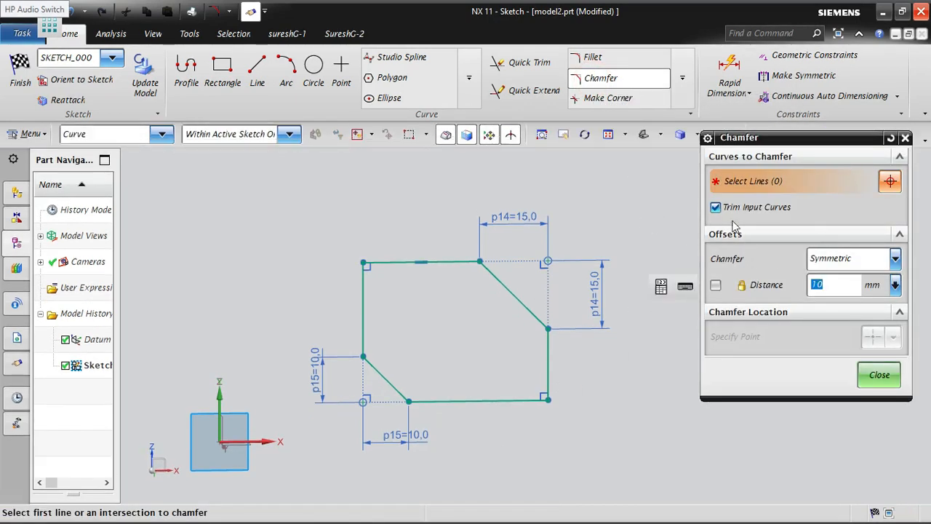
click(716, 208)
click(716, 285)
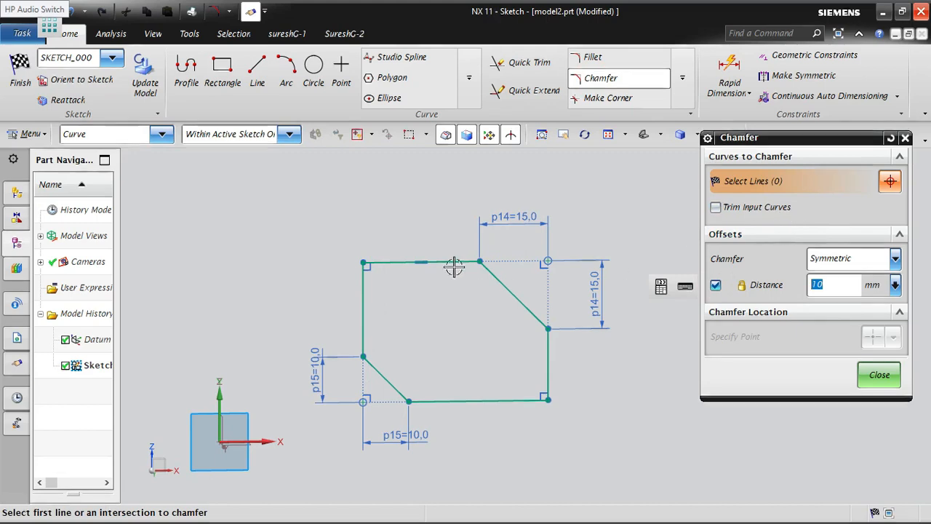
click(386, 261)
click(364, 288)
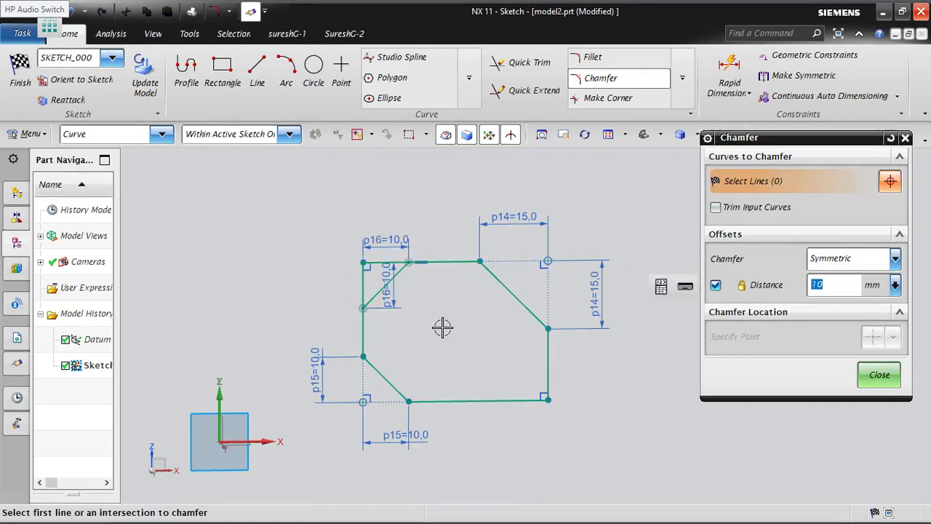
click(879, 375)
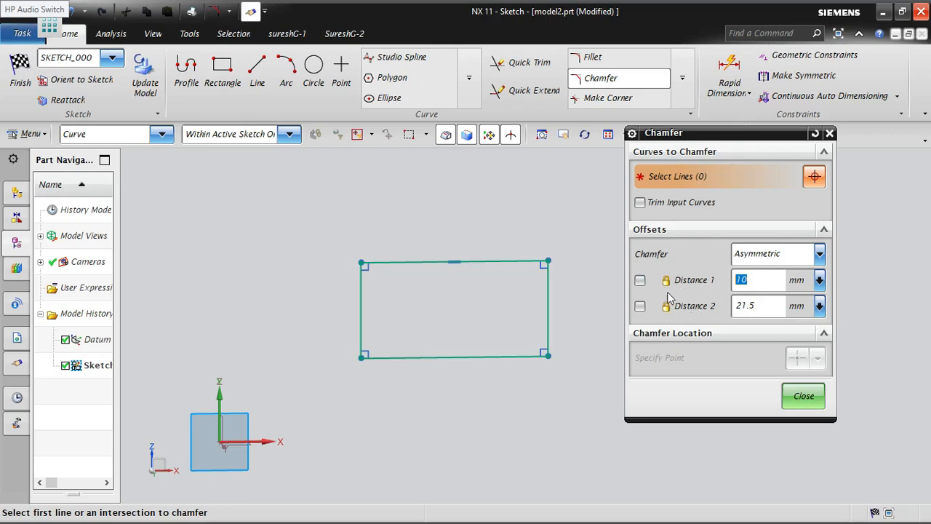
Add an untrimmed Asymmetric chamfer at the upper-left corner, locking the distances at 10 mm and 5 mm, and move its dimensions outside the rectangle
click(640, 280)
click(639, 305)
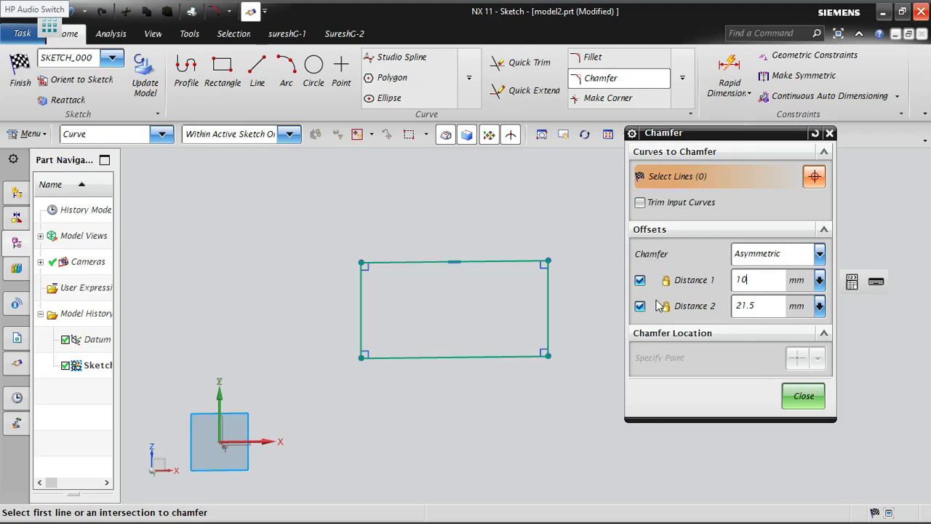
double_click(758, 305)
text(5)
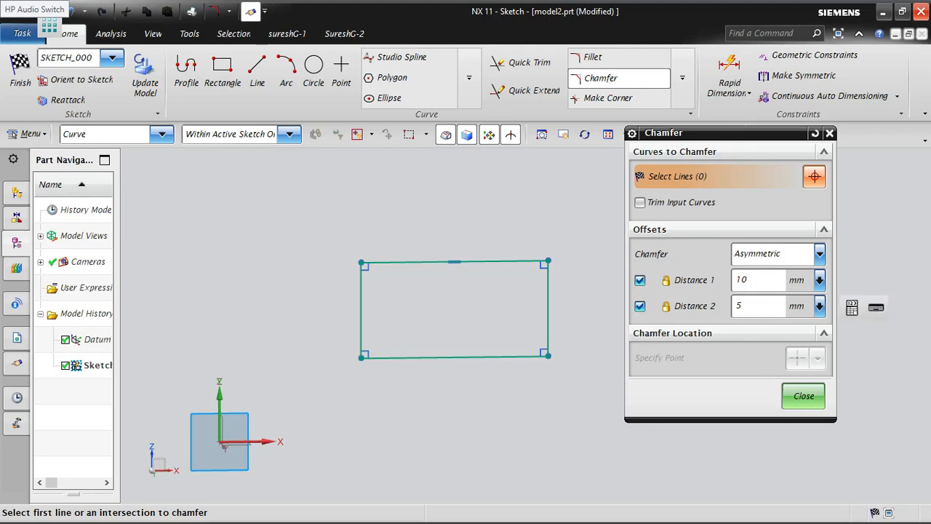
click(389, 262)
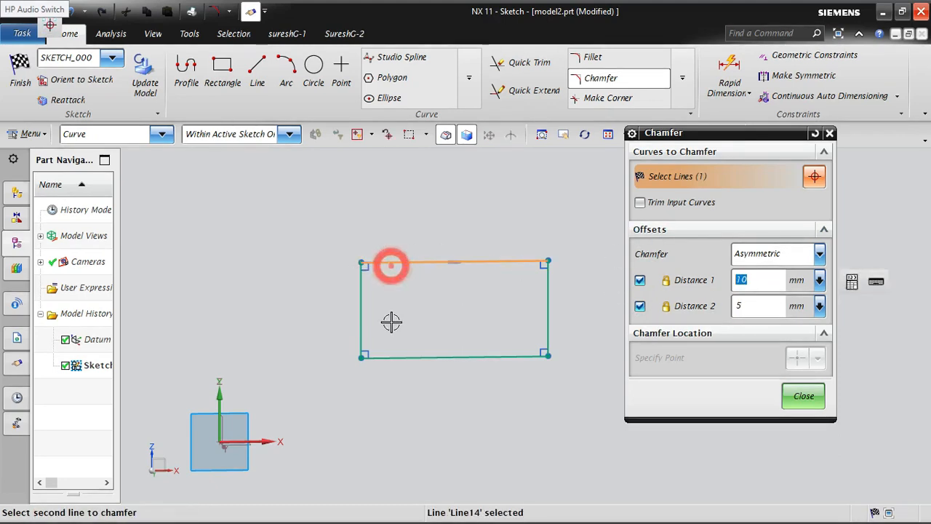
click(362, 285)
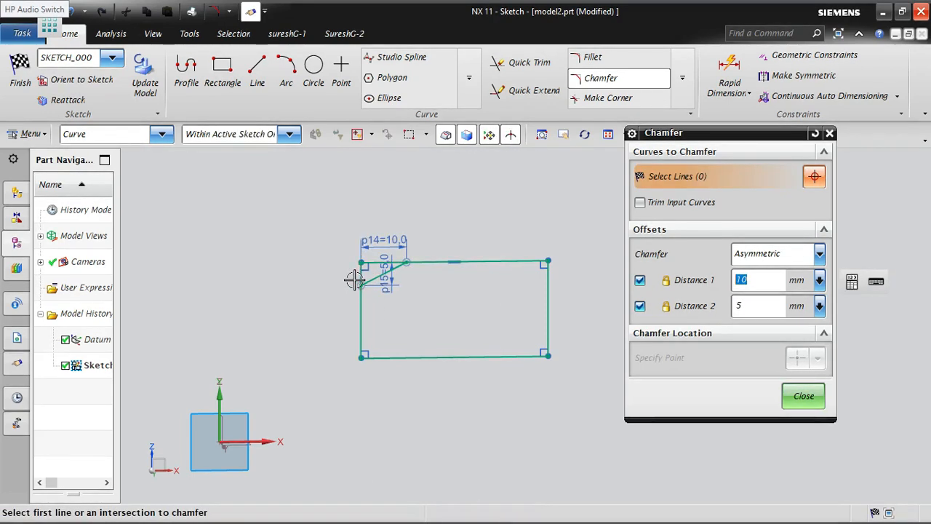
key(Escape)
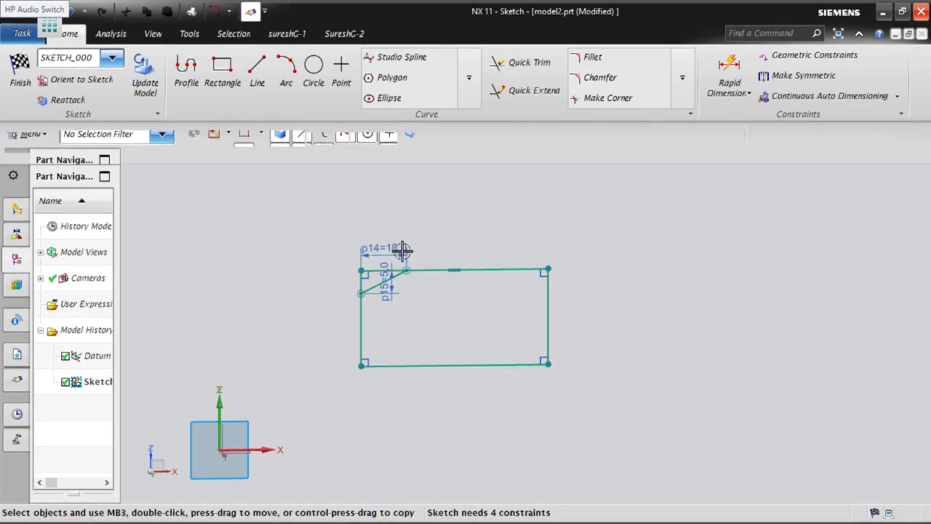
drag(385, 291, 307, 245)
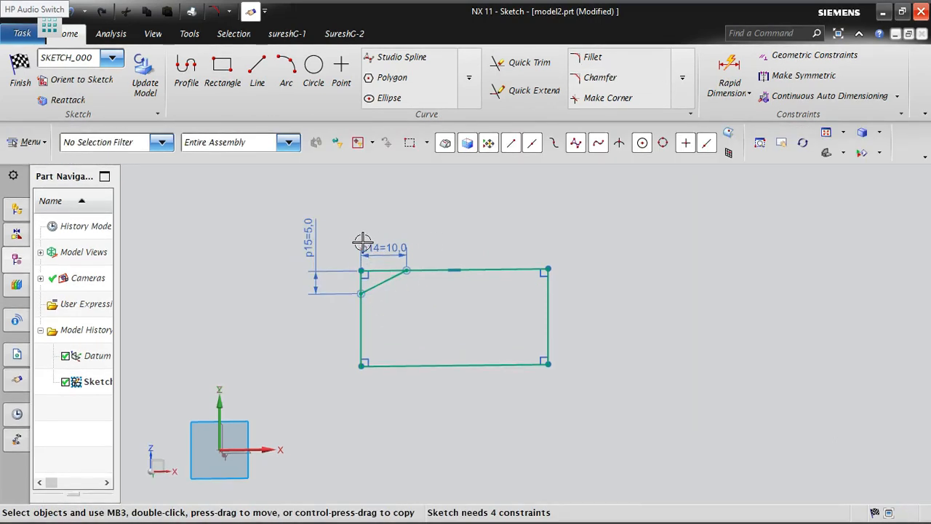
drag(363, 242, 444, 224)
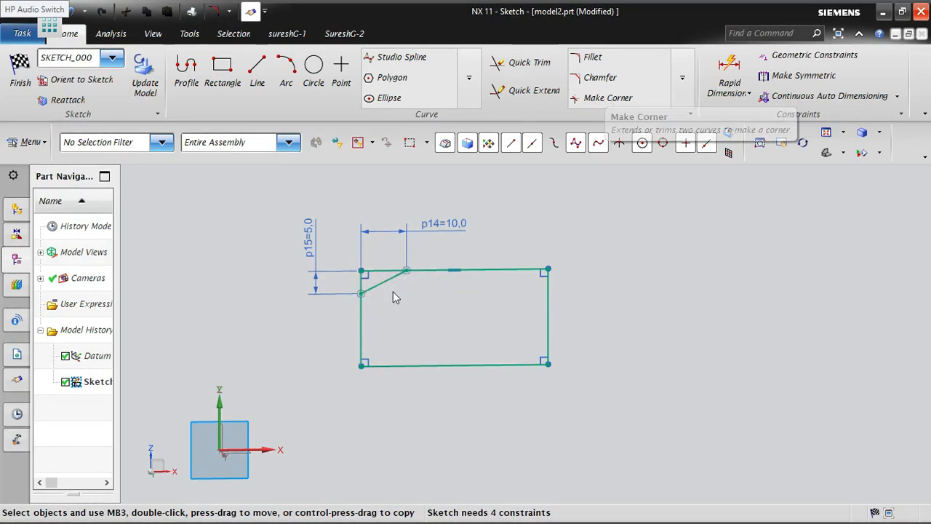
Chamfer the lower-right corner asymmetrically with Trim Input Curves on, locking the distances at 15 mm and 5 mm, and reposition its dimensions
click(604, 77)
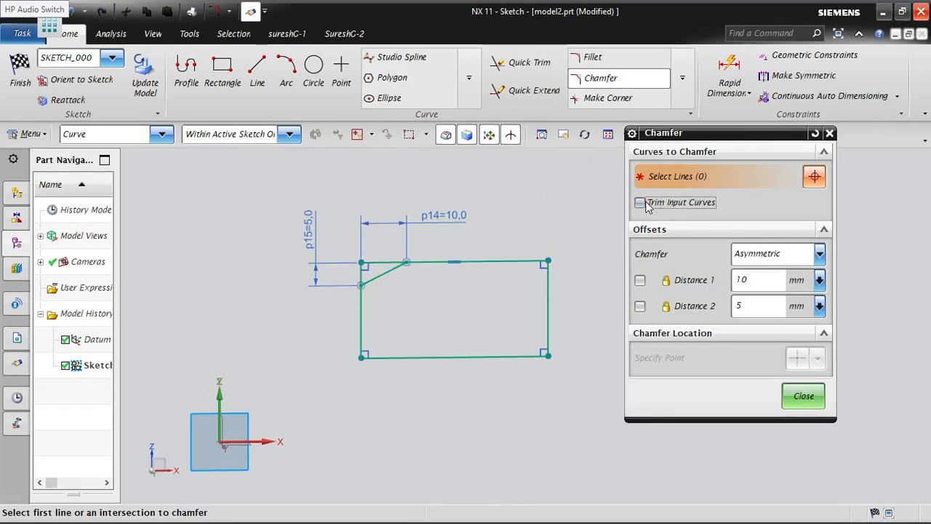
click(640, 203)
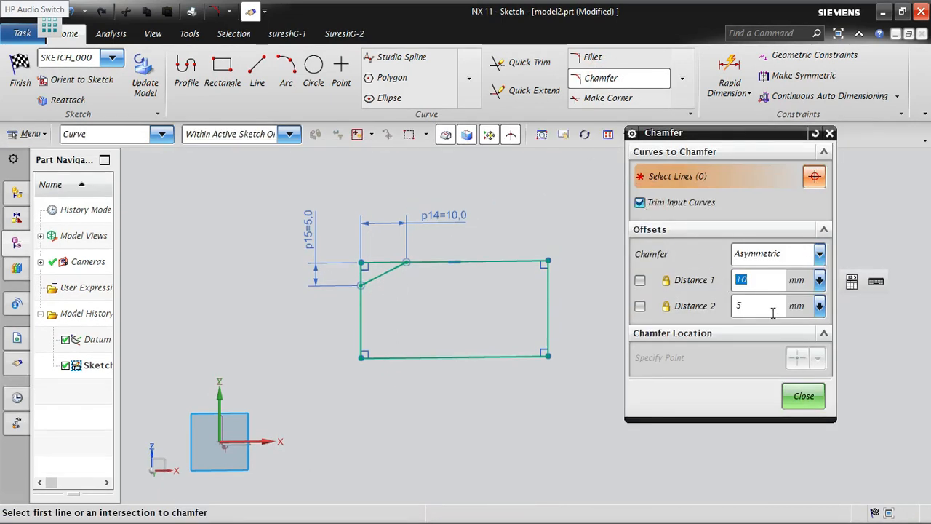
click(640, 280)
click(639, 306)
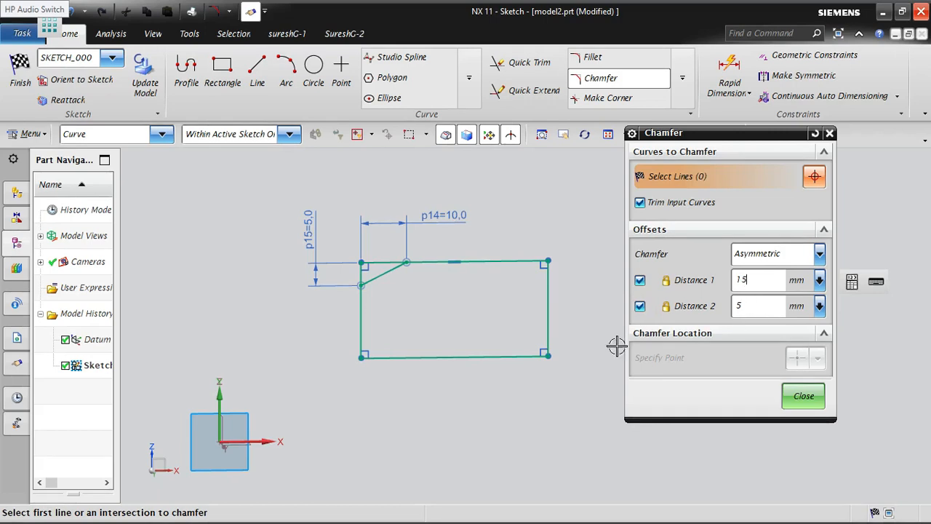
click(524, 355)
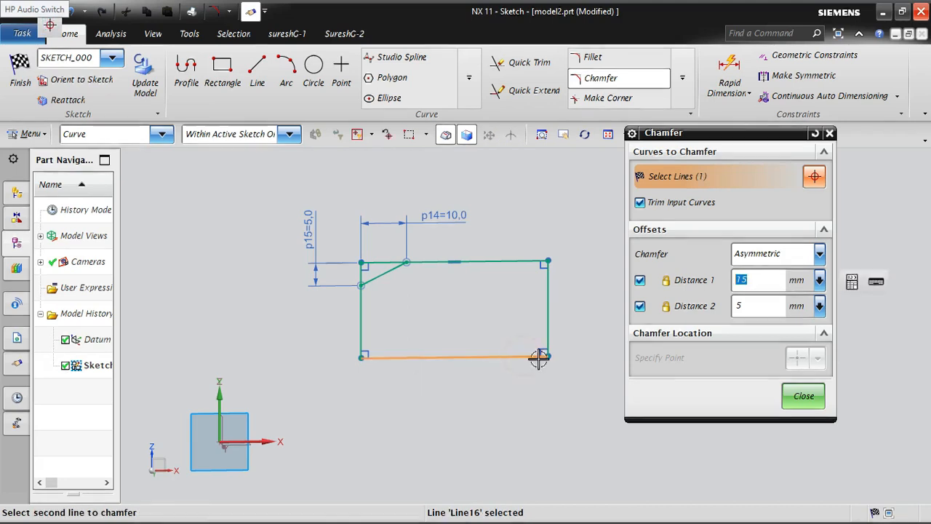
click(544, 328)
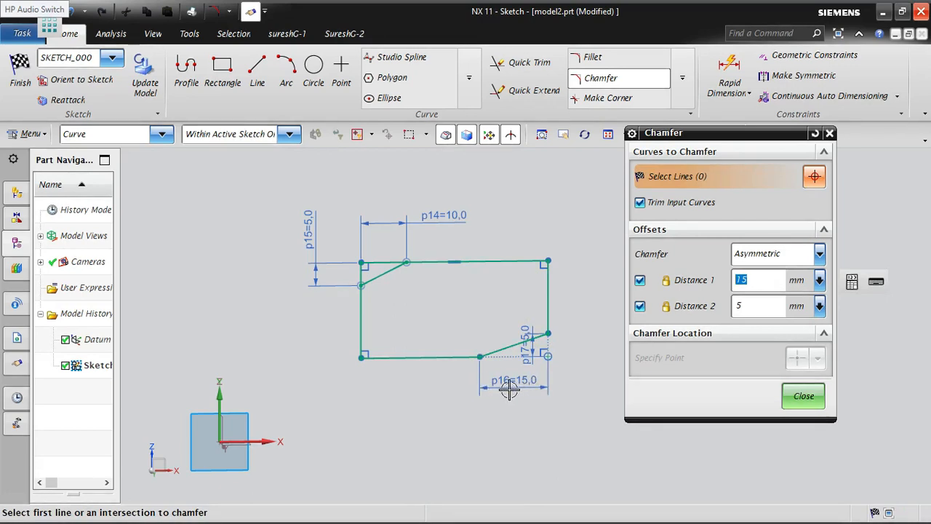
click(805, 398)
drag(530, 359, 590, 304)
drag(520, 389, 520, 399)
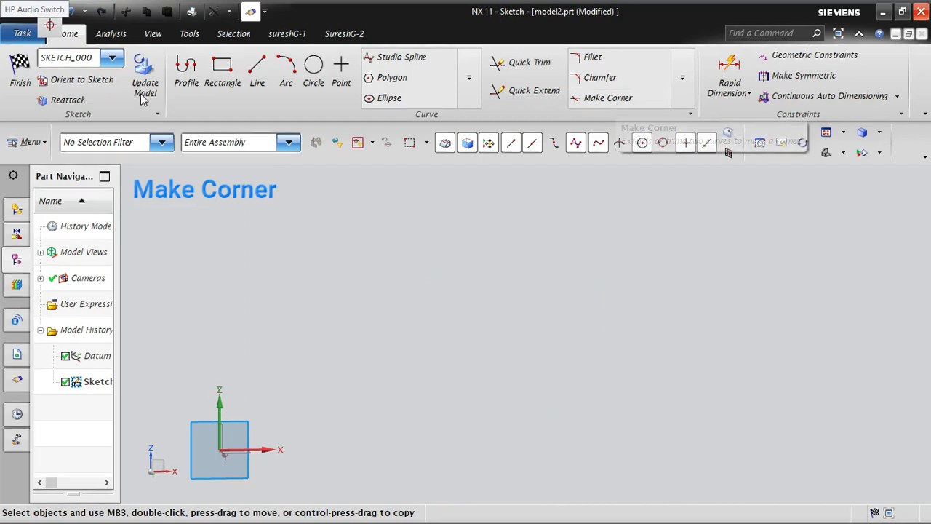
Sketch an open three-line profile with a horizontal base and two sloping sides that cross near the apex
click(185, 68)
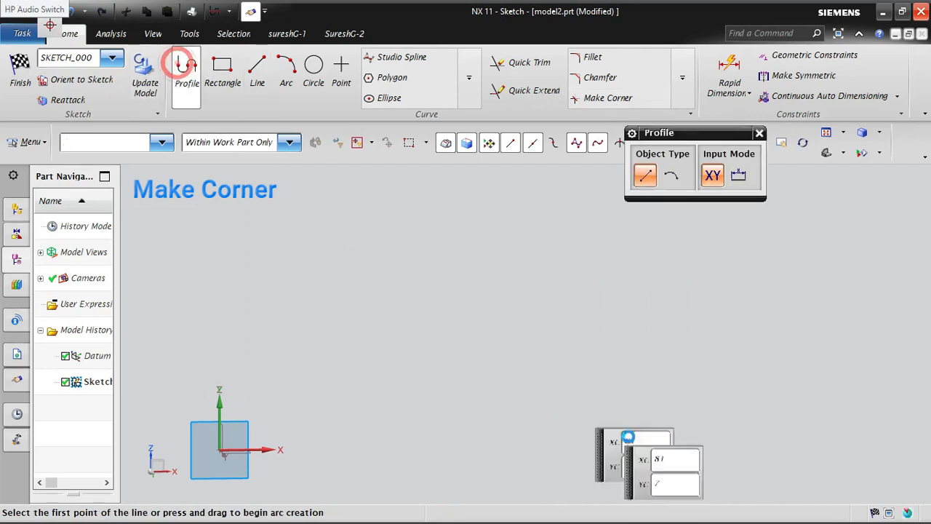
click(556, 237)
click(411, 405)
click(662, 404)
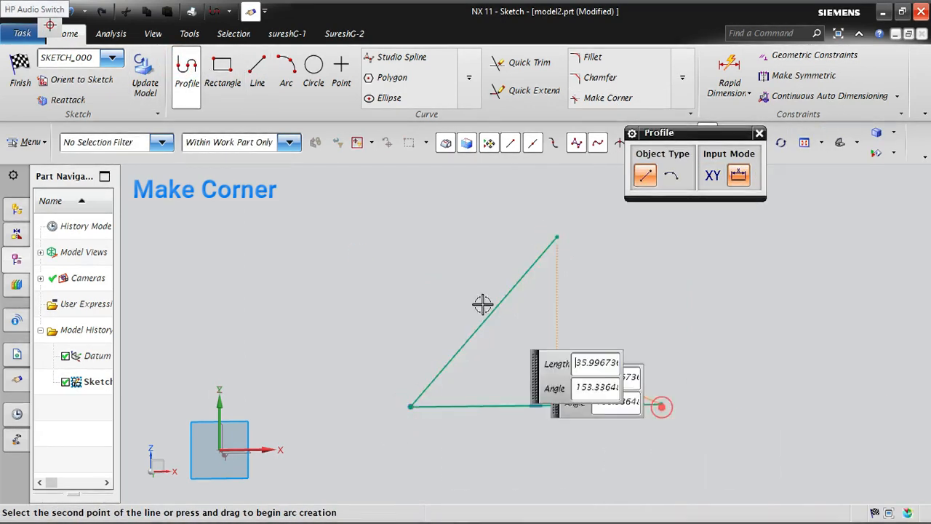
click(498, 228)
key(Escape)
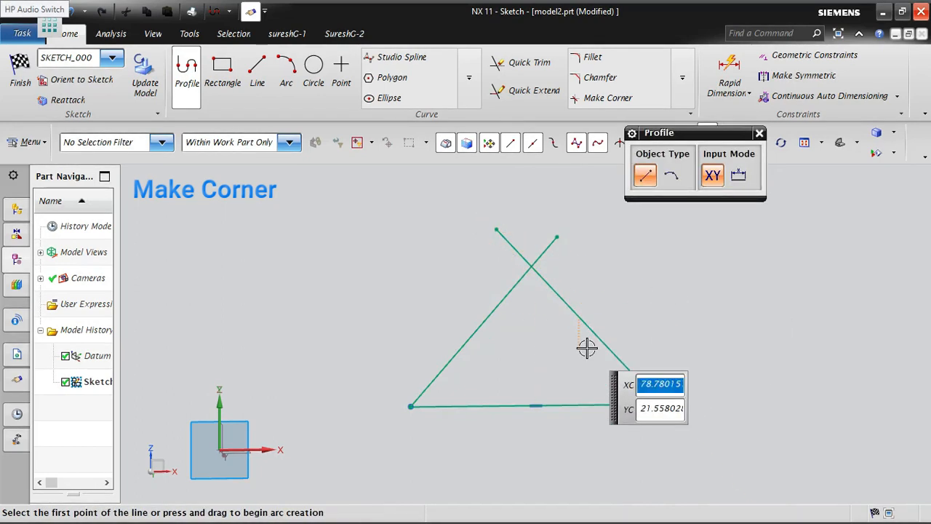
click(759, 132)
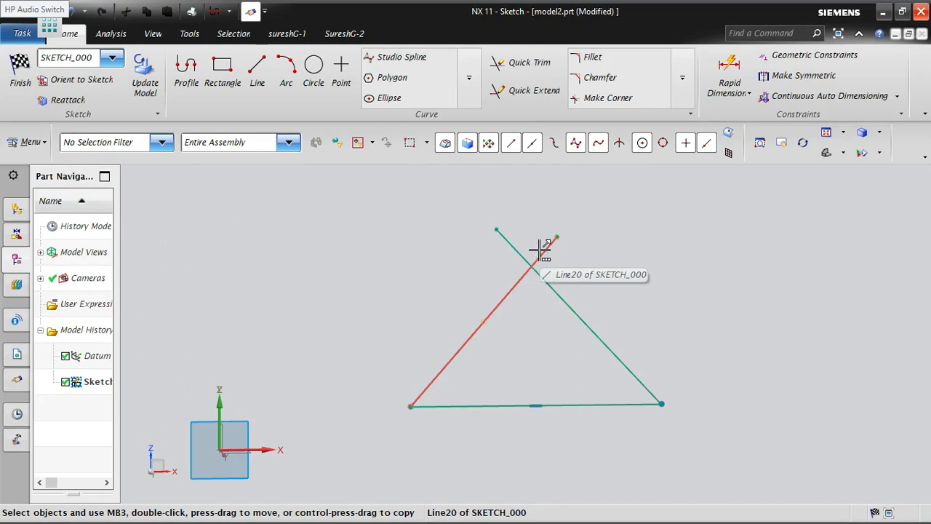
Make a corner where the sloping lines cross, picking the right-hand line and then the left-hand line, and undo it
click(544, 249)
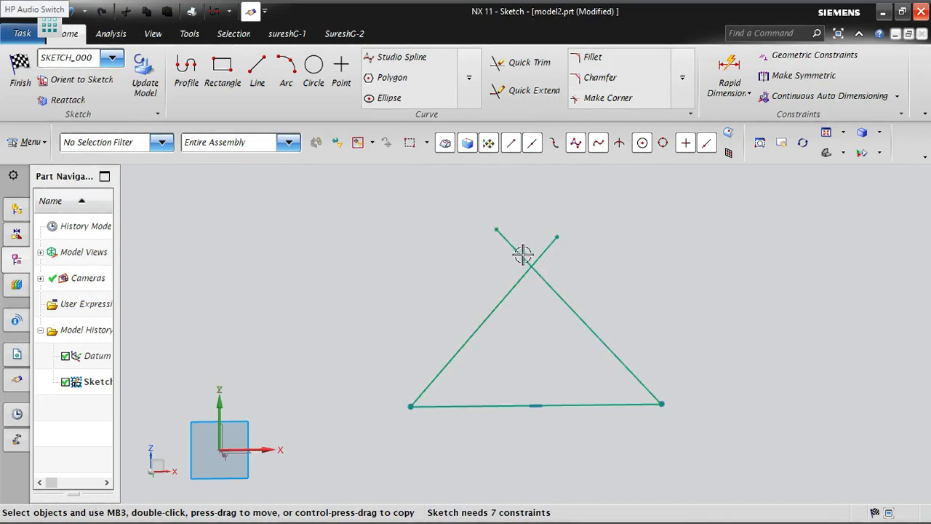
click(601, 102)
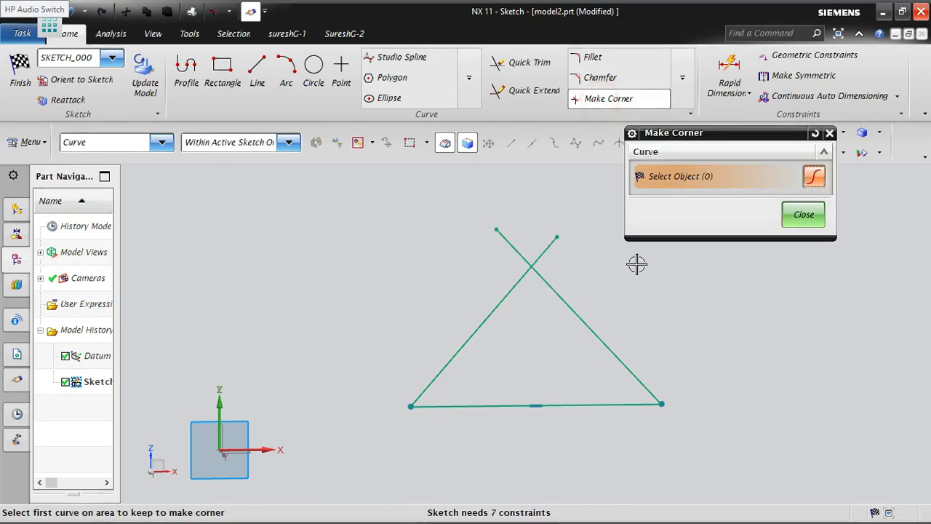
click(533, 267)
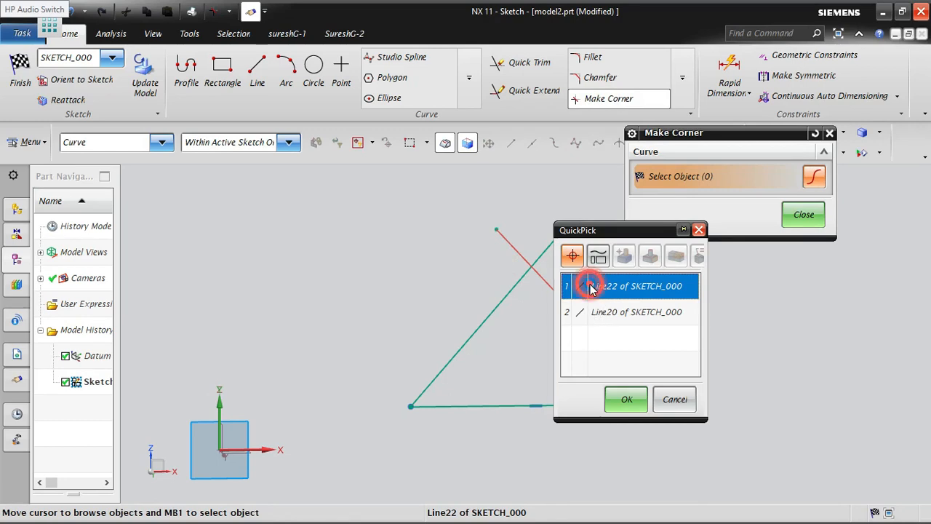
click(622, 398)
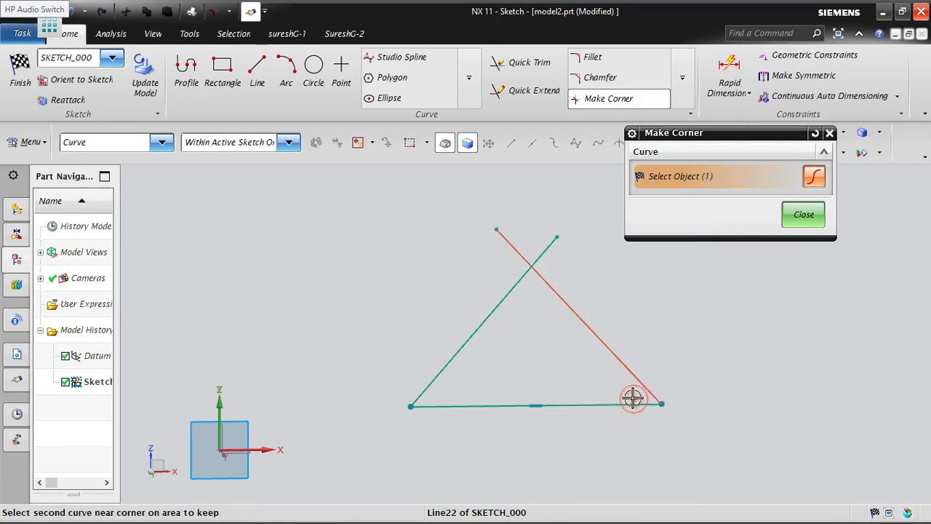
click(527, 270)
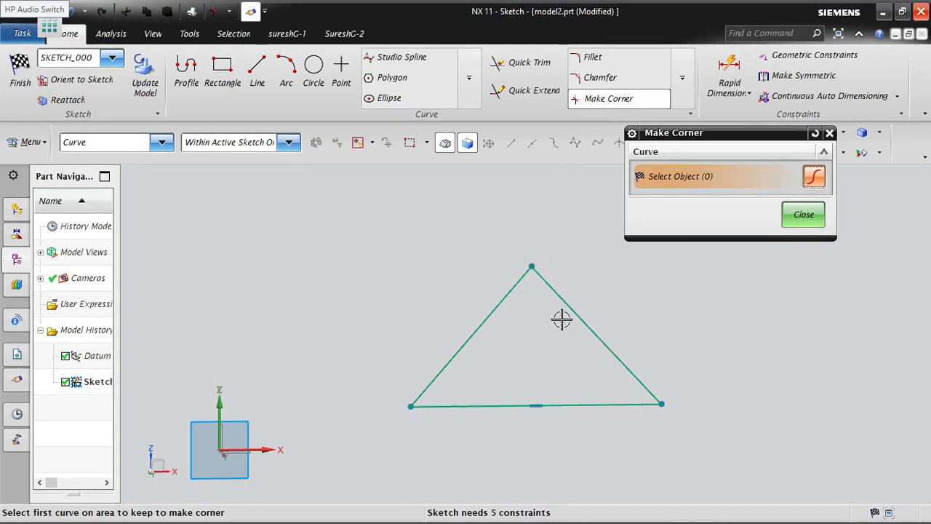
click(787, 223)
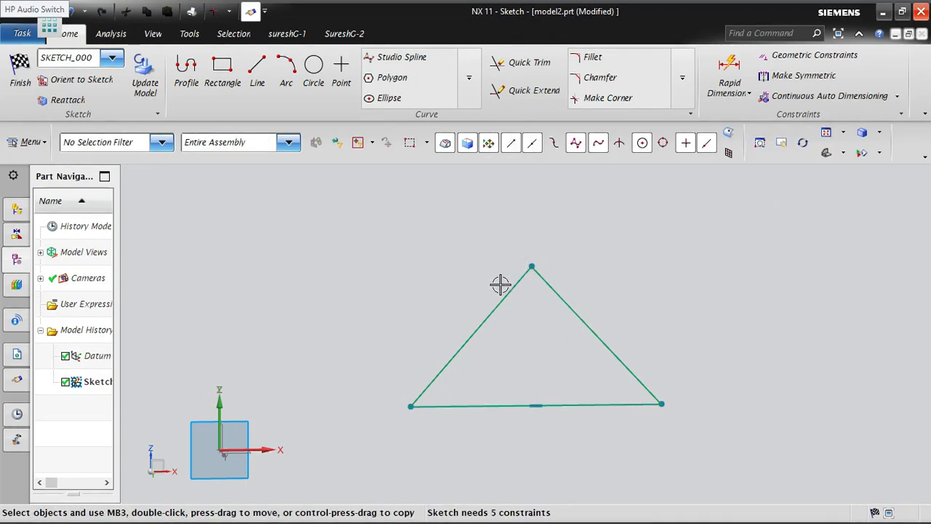
key(ctrl+z)
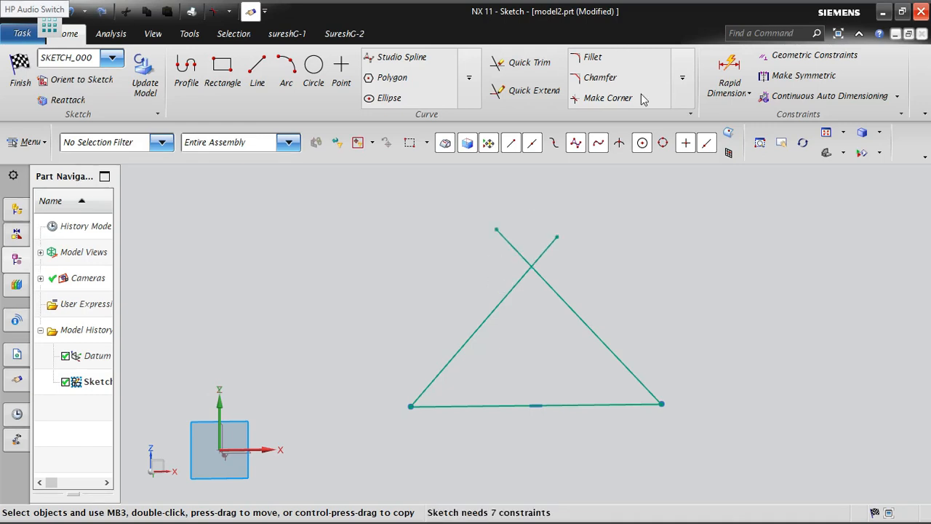
Try Make Corner with the left sloping line first and the other line picked at the crossing point, and undo the result
click(615, 100)
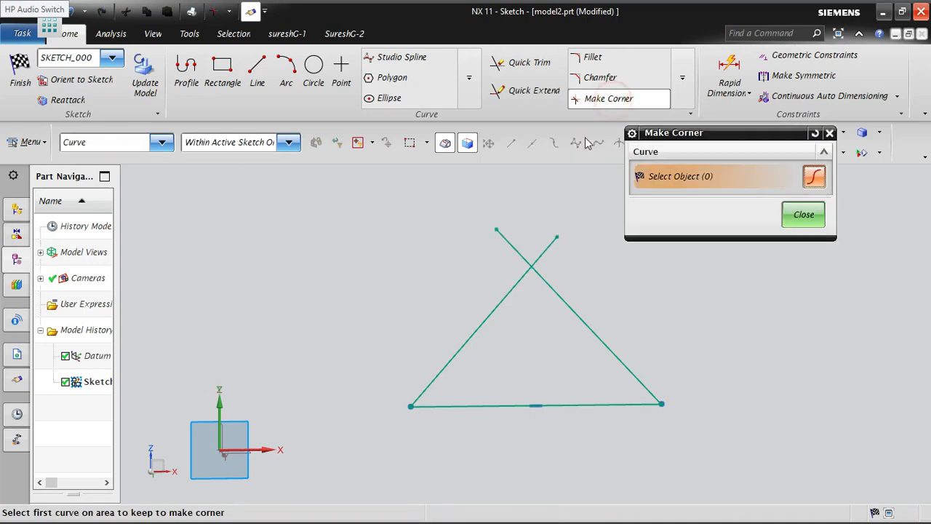
click(531, 273)
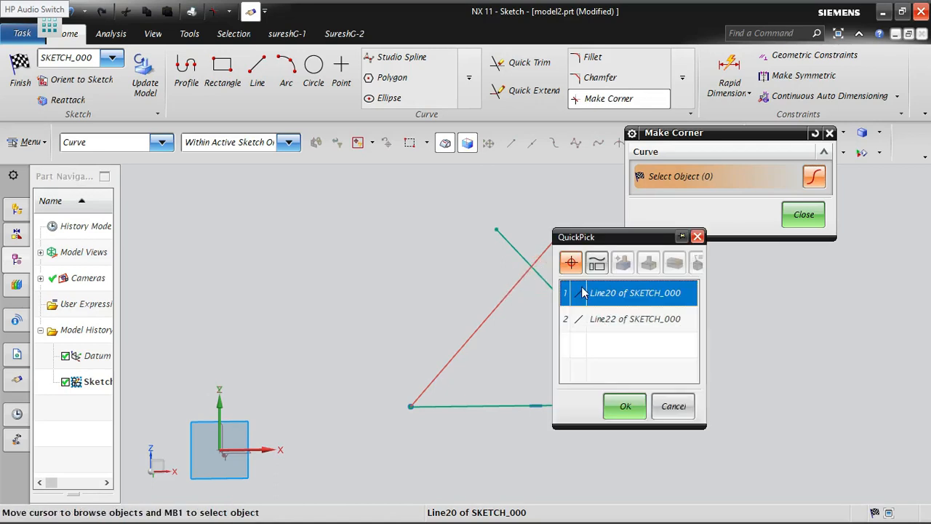
click(624, 406)
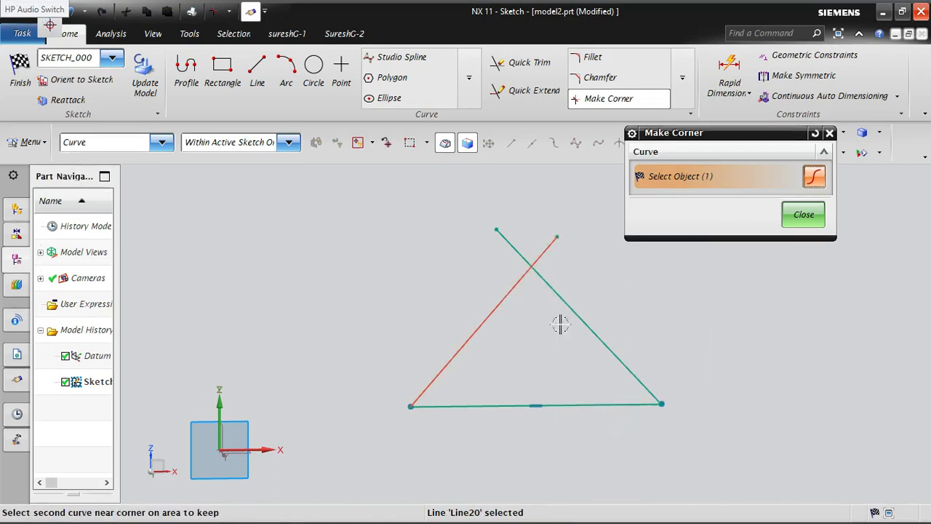
click(533, 269)
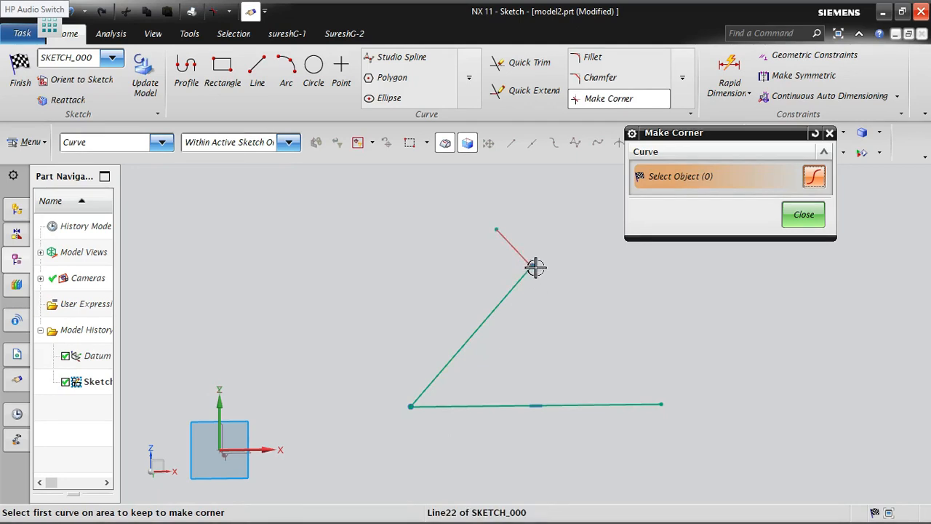
key(ctrl+z)
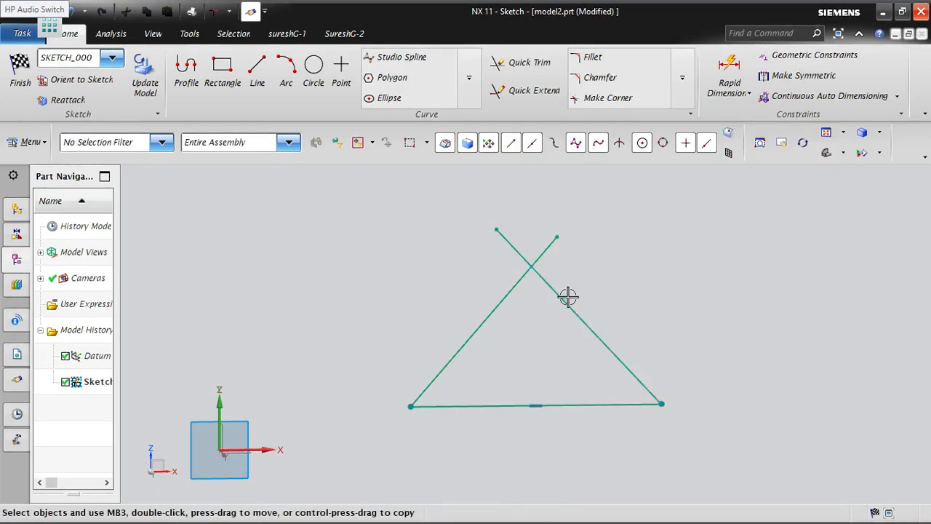
Make a corner at the crossing of the two sloping lines, keeping the portions that close the triangle with the base
click(590, 100)
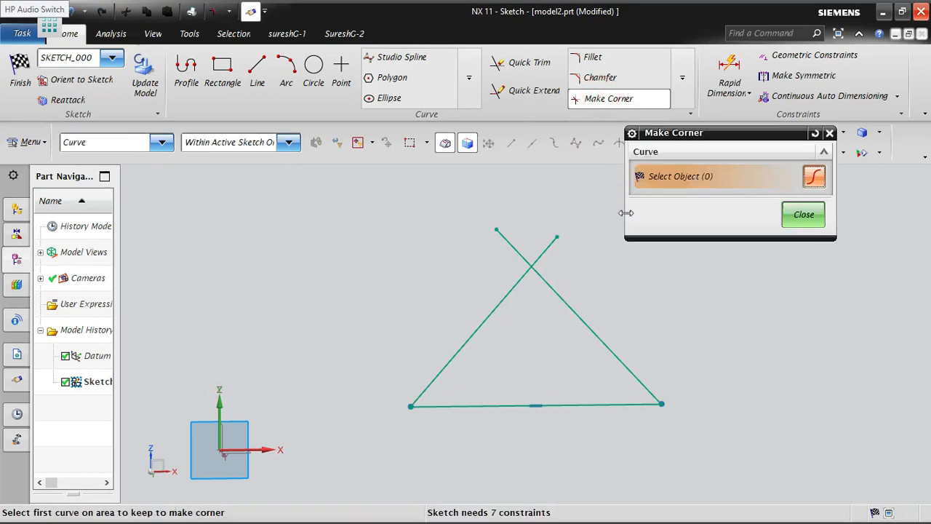
click(532, 273)
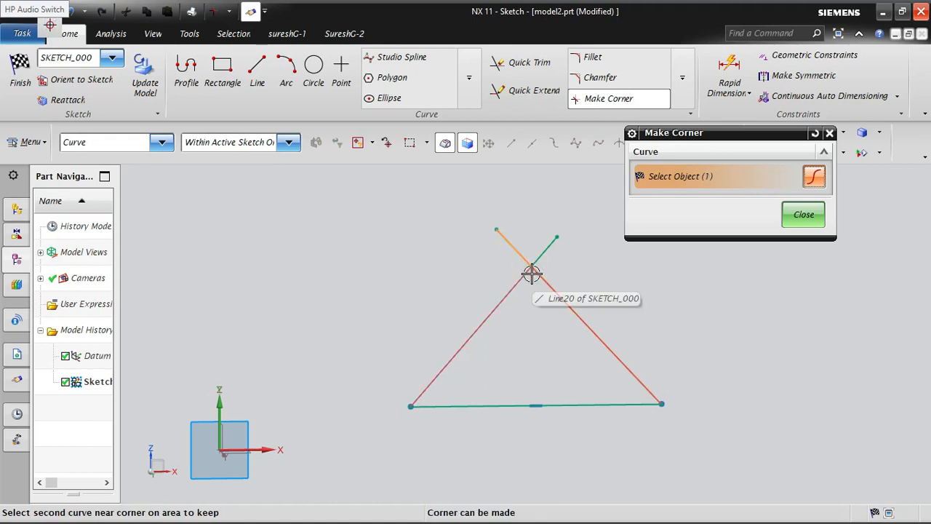
click(532, 273)
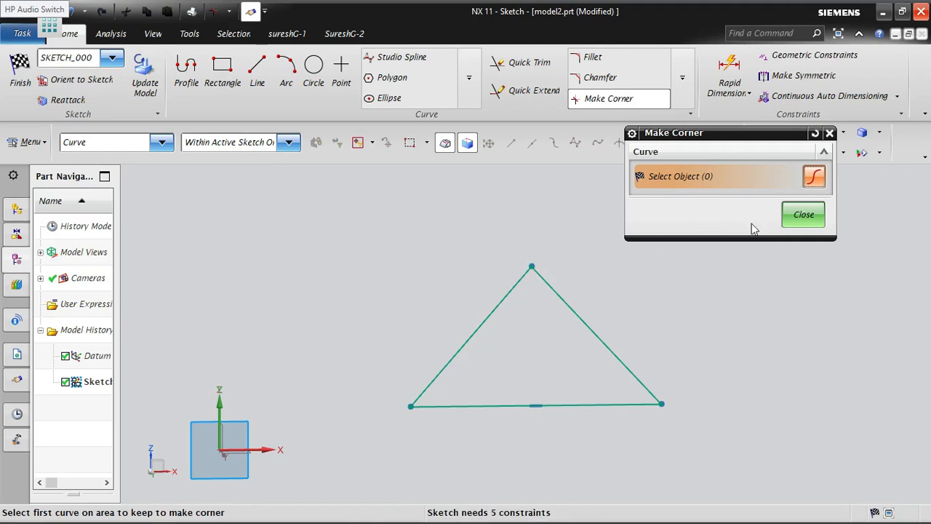
click(803, 214)
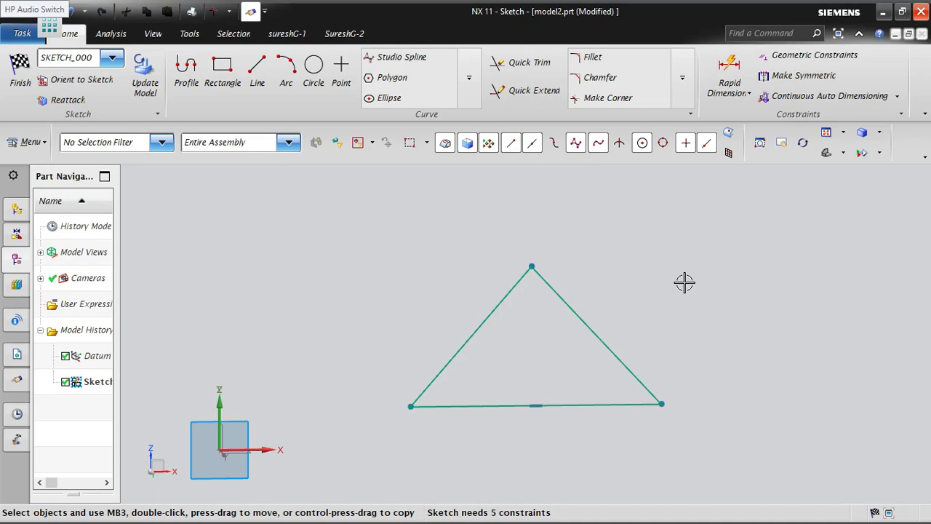
Delete the triangle and sketch a larger three-line profile with a horizontal base and two sloping sides crossing above it
drag(376, 235, 764, 448)
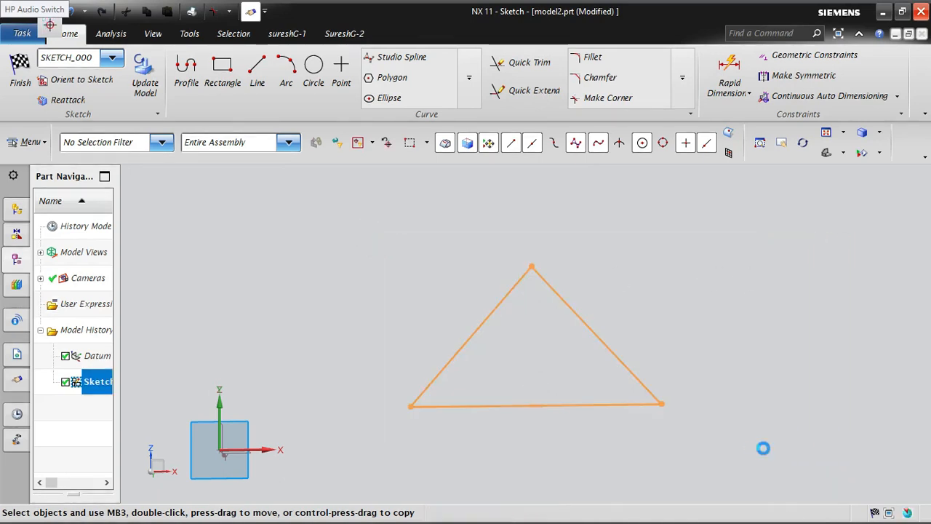
key(Delete)
click(186, 73)
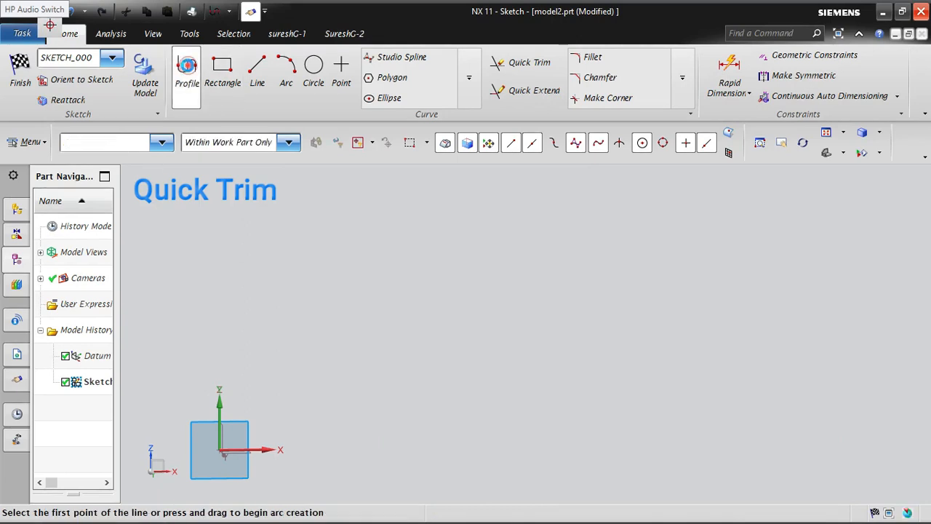
click(557, 191)
click(358, 405)
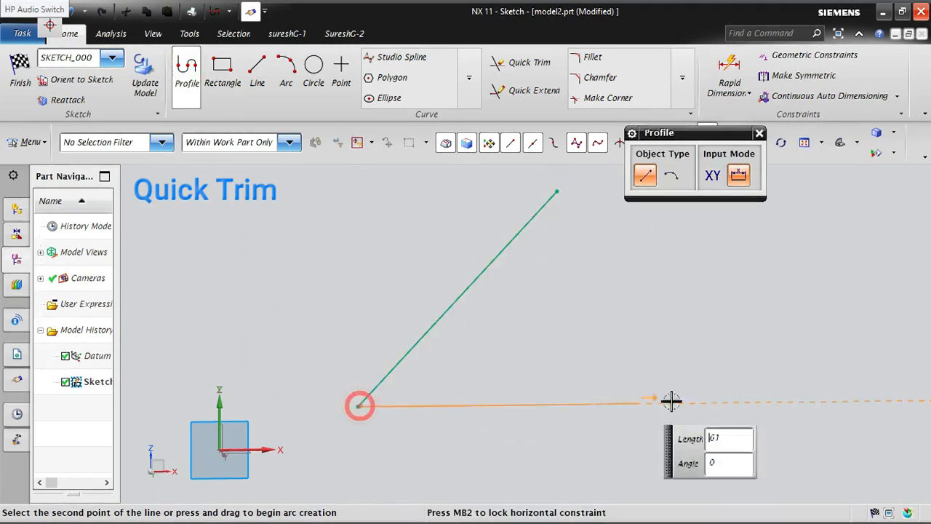
click(727, 401)
click(422, 214)
middle_click(650, 308)
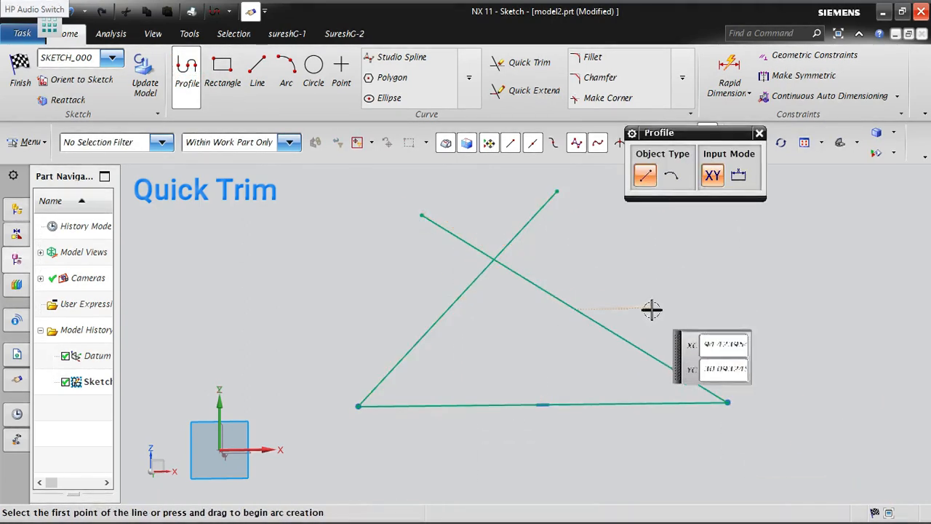
click(758, 133)
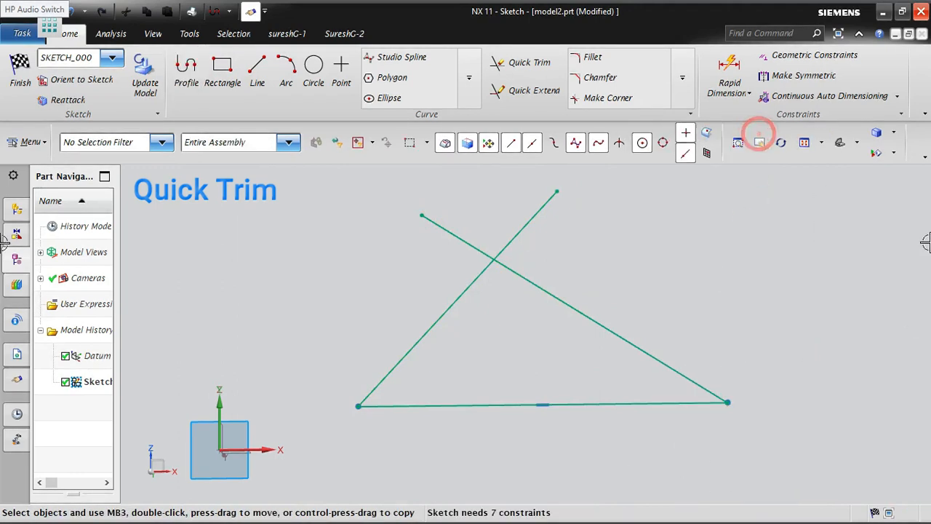
Quick Trim the right sloping line's end beyond the crossing, using the left sloping line as the boundary curve
click(513, 60)
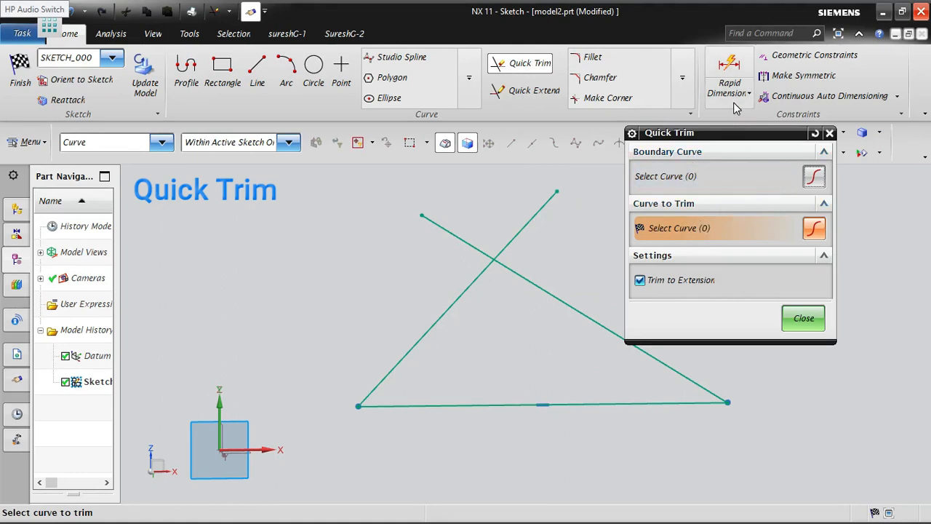
drag(746, 132, 788, 88)
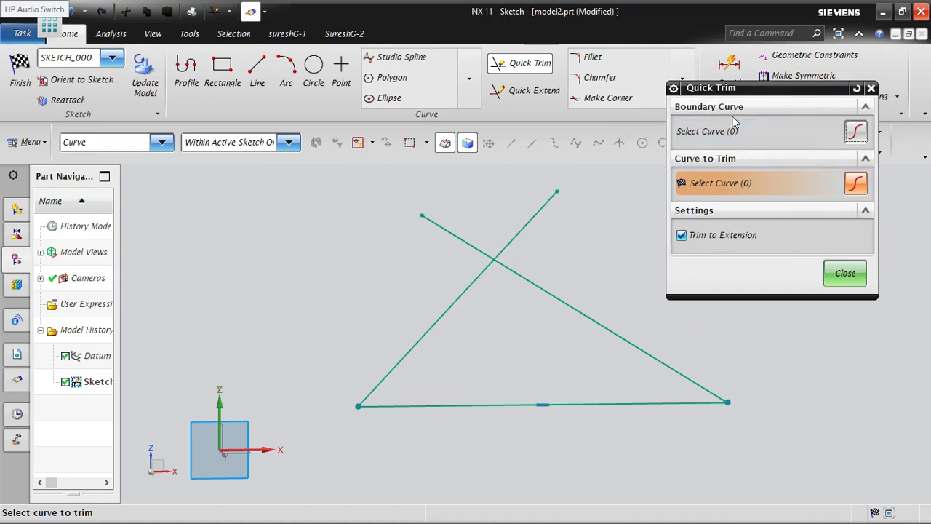
click(857, 133)
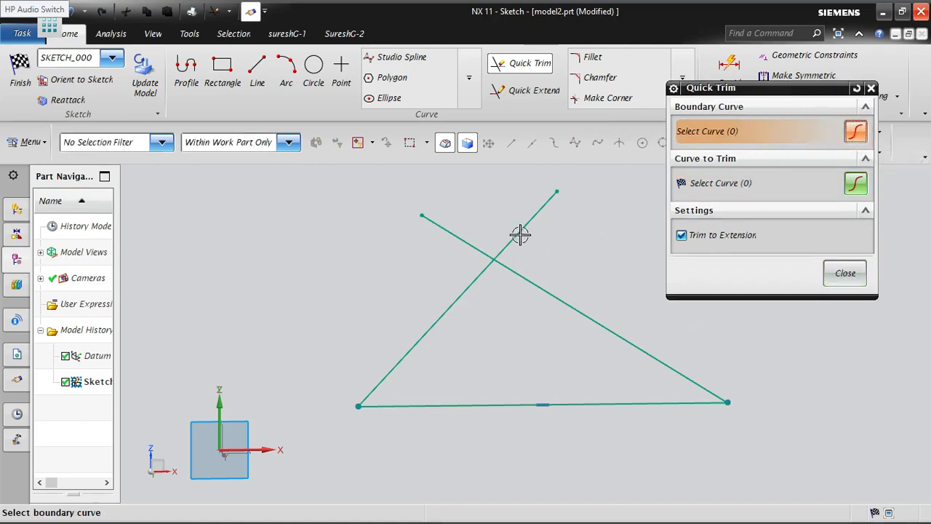
click(520, 230)
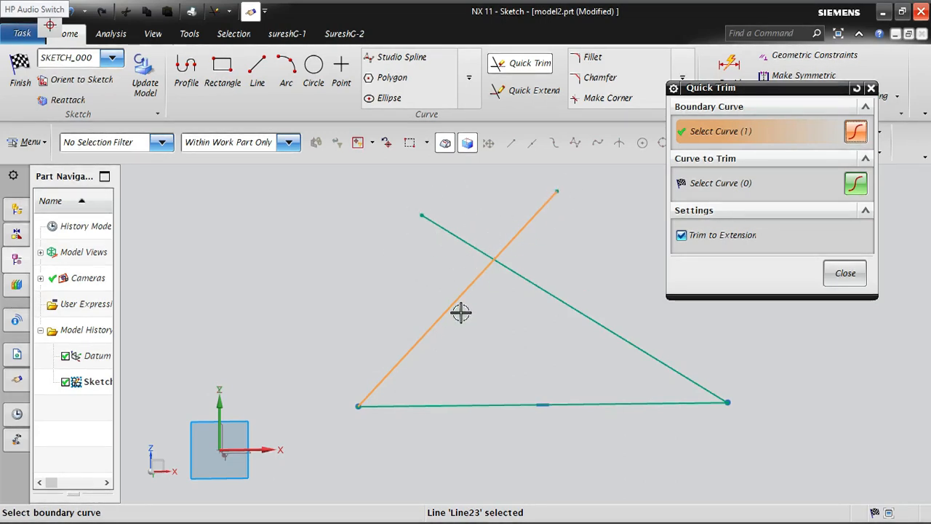
click(855, 184)
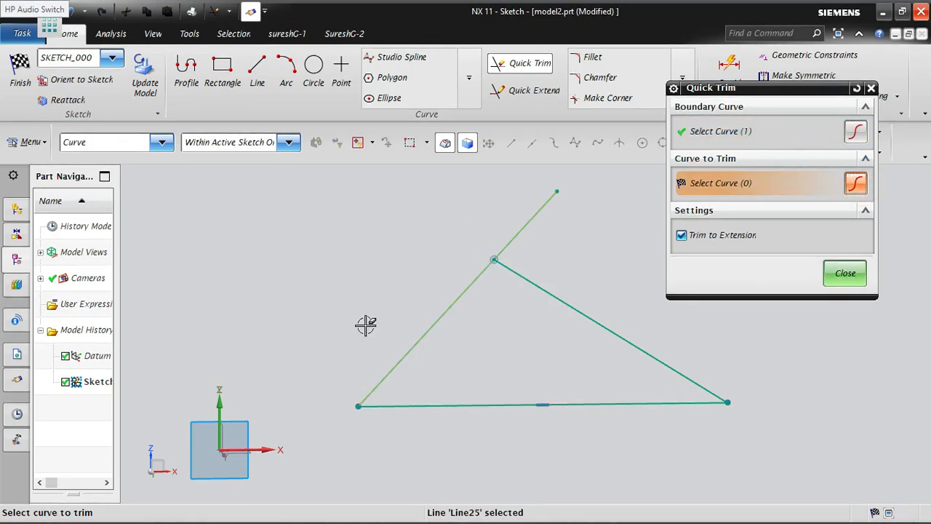
click(844, 273)
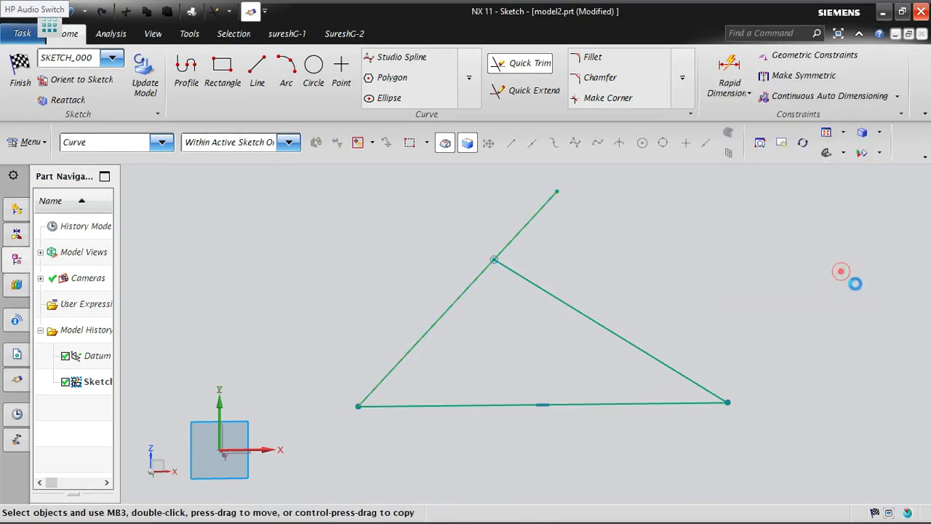
Quick Trim the left sloping line's end above the apex, using the right sloping line as the boundary curve
click(535, 63)
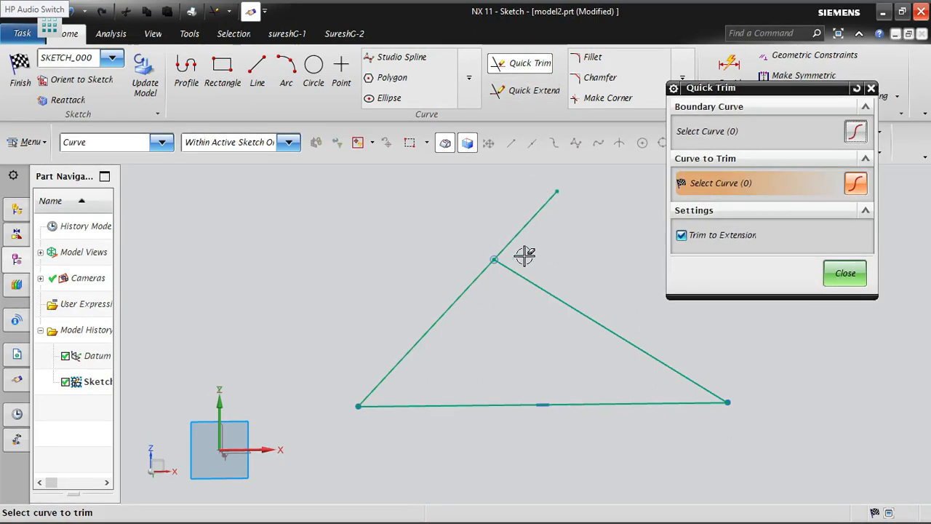
click(852, 131)
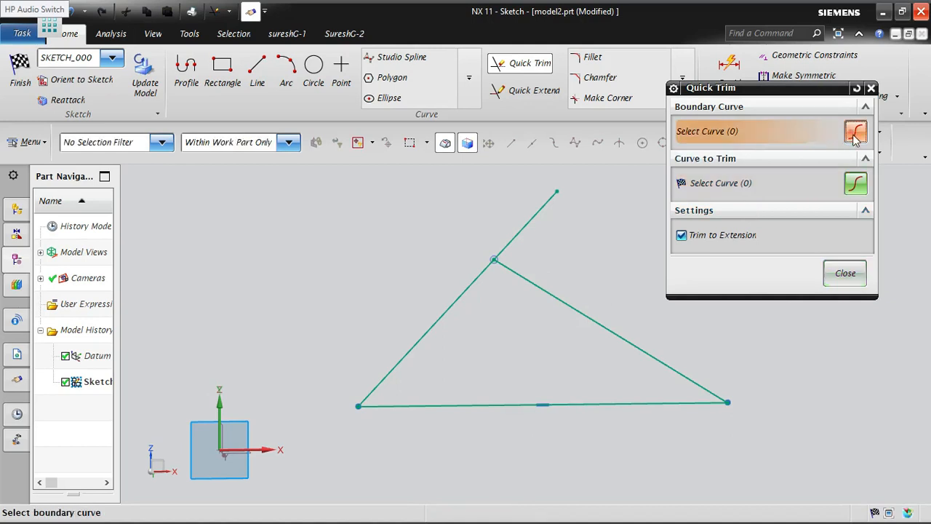
click(559, 301)
click(855, 183)
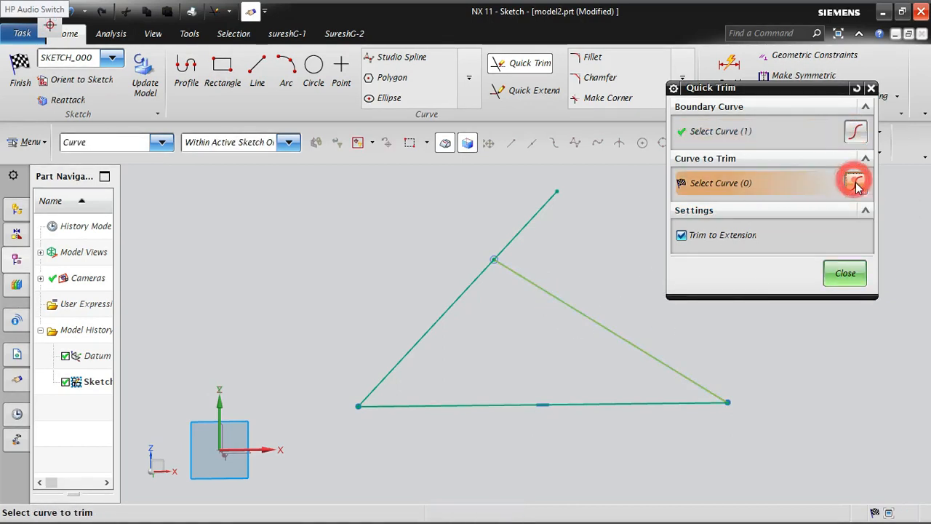
click(525, 221)
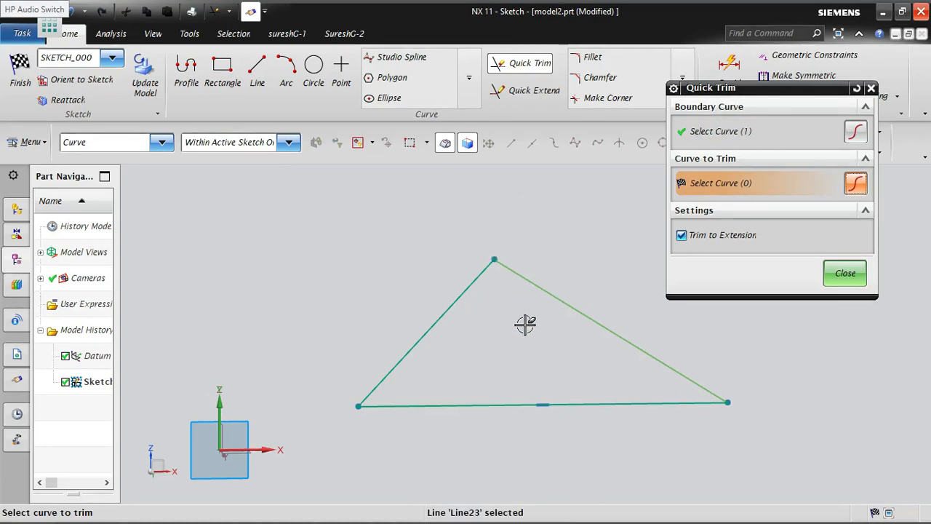
Sketch three connected profile lines across the triangle: one nearly horizontal, one sloping down parallel to its left side, one rising to the upper left
click(845, 273)
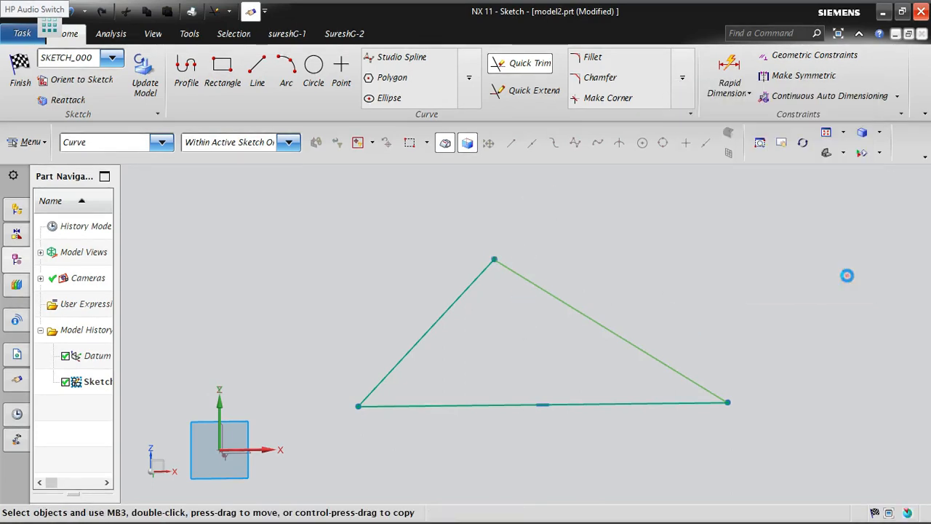
click(182, 70)
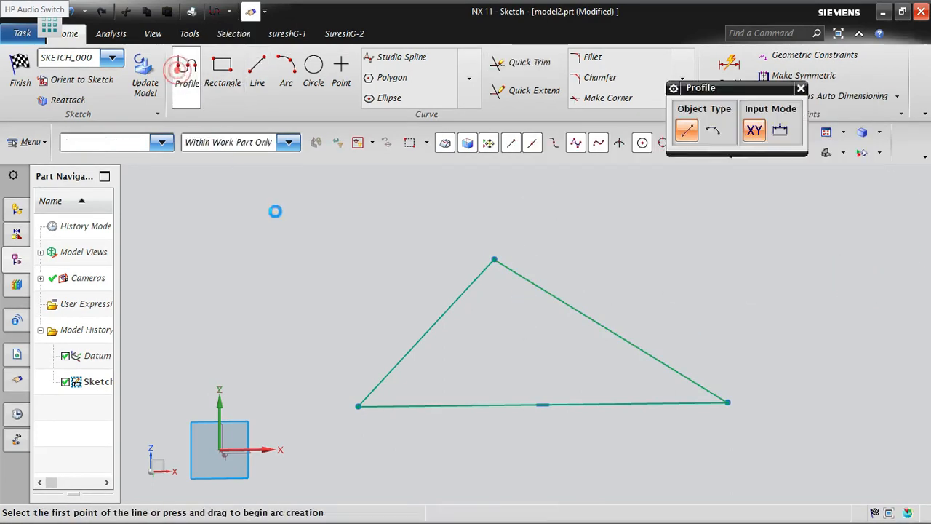
click(370, 306)
click(630, 305)
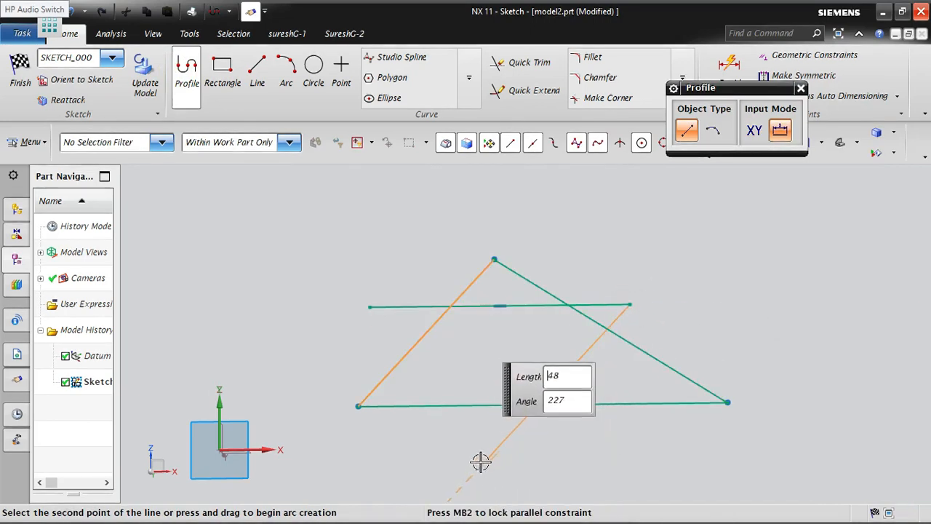
click(483, 462)
click(358, 243)
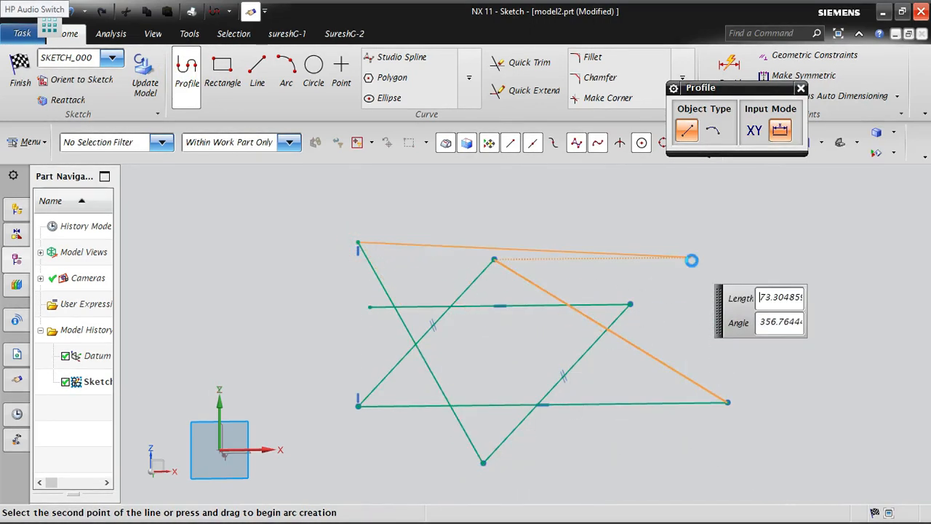
key(Escape)
click(801, 88)
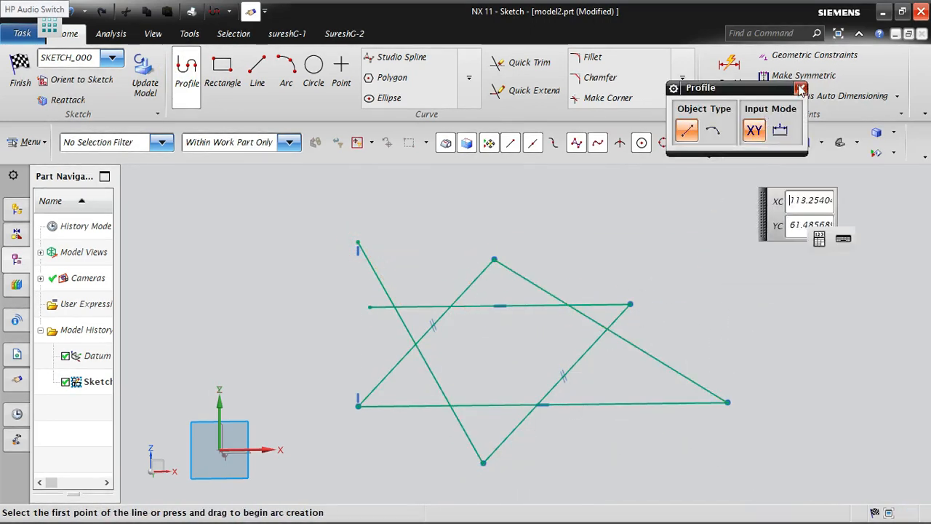
Quick Trim the crossing lines' overhanging left ends, the base's left portion, and the inner and lower segments of the added sloping lines
click(528, 63)
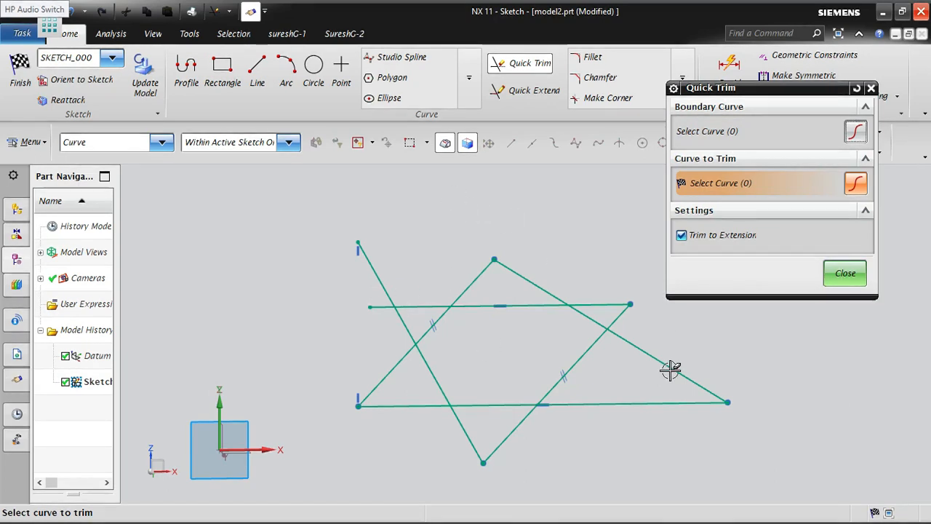
click(361, 256)
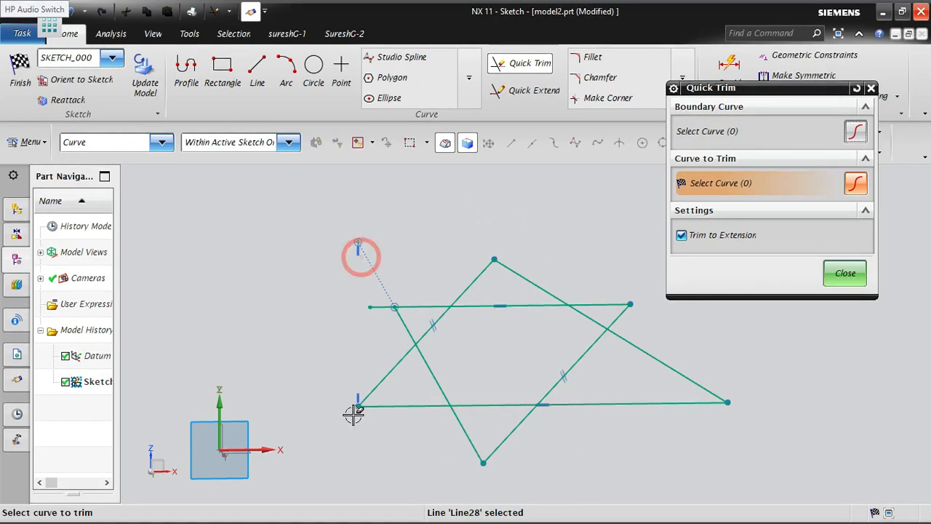
click(375, 306)
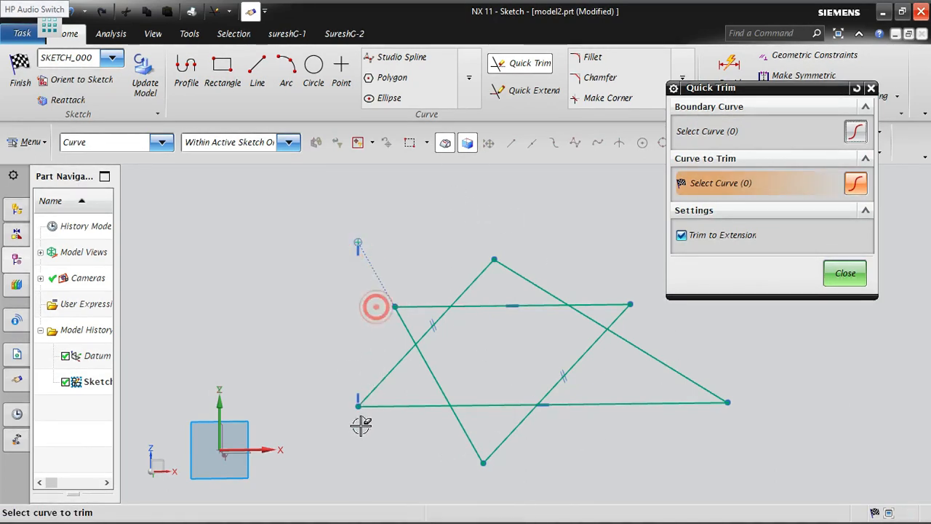
click(423, 404)
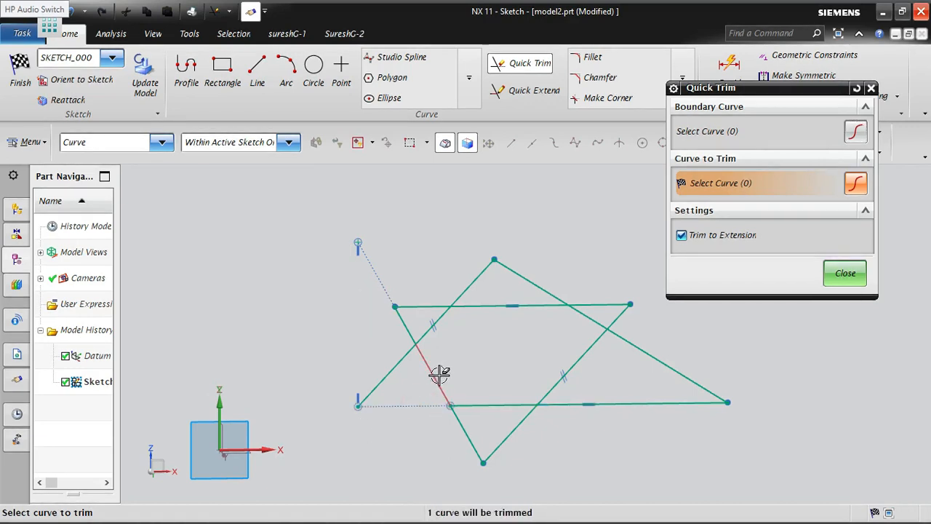
click(437, 374)
click(464, 425)
click(499, 434)
click(555, 380)
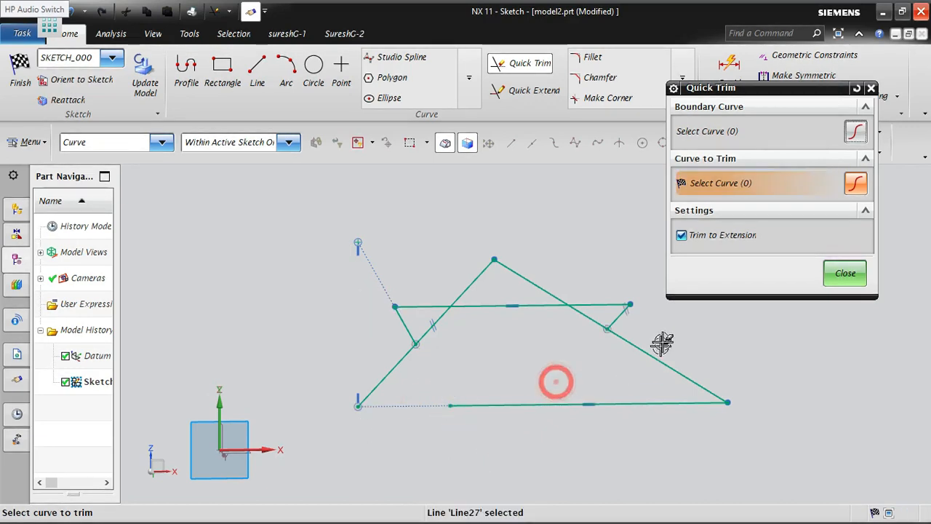
Quick Trim all remaining segments of the triangle, crossing lines and base until no lines are left in the sketch
click(666, 363)
click(593, 318)
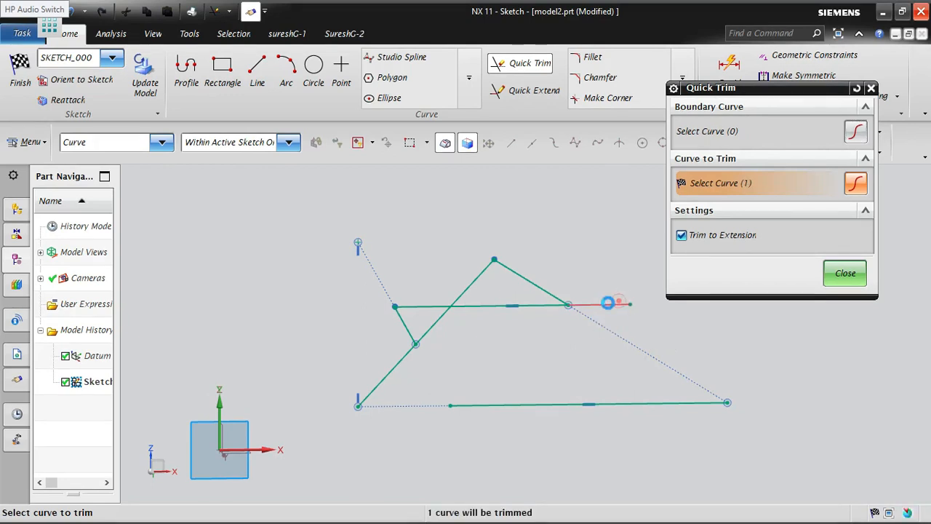
click(609, 303)
click(540, 287)
click(484, 269)
click(428, 327)
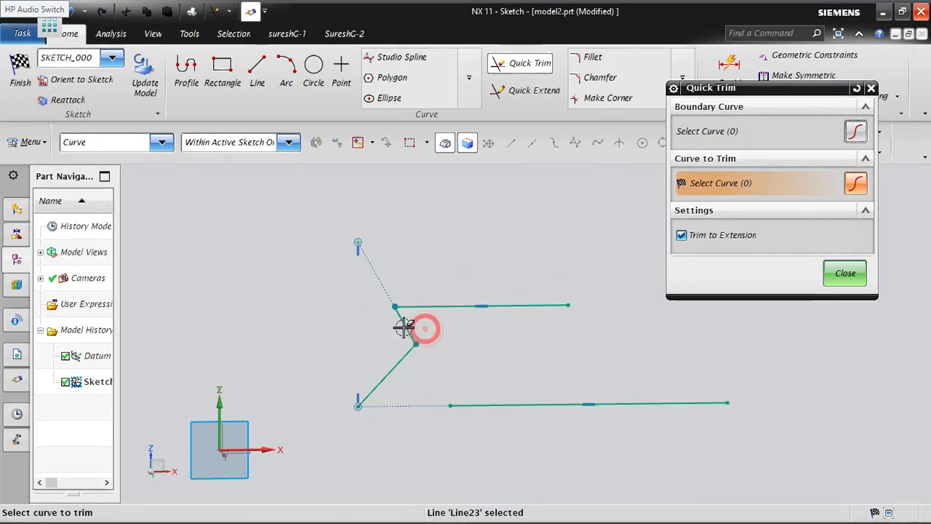
click(402, 327)
click(411, 305)
click(359, 244)
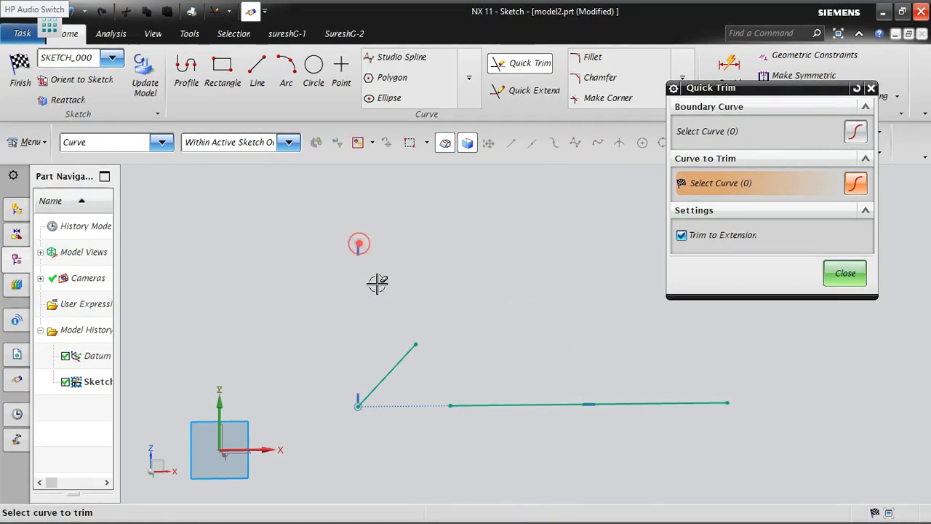
click(395, 362)
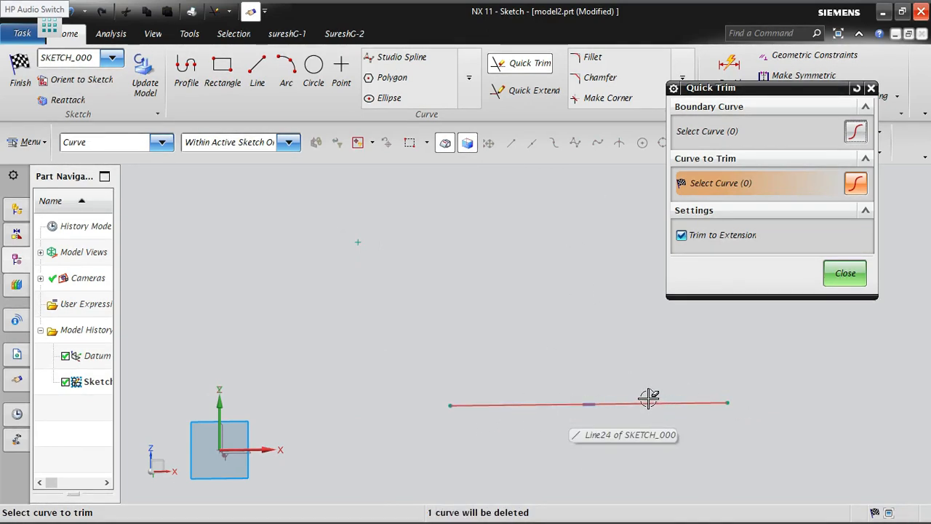
click(615, 402)
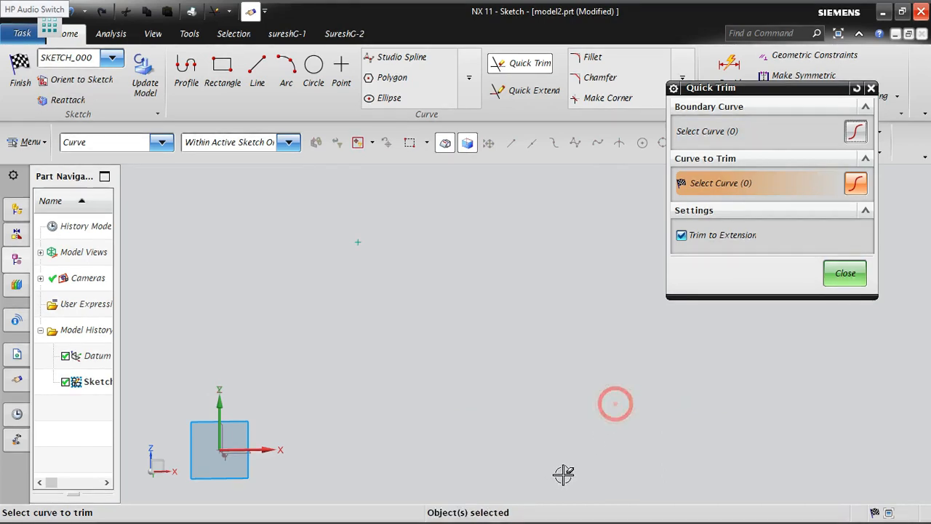
key(Escape)
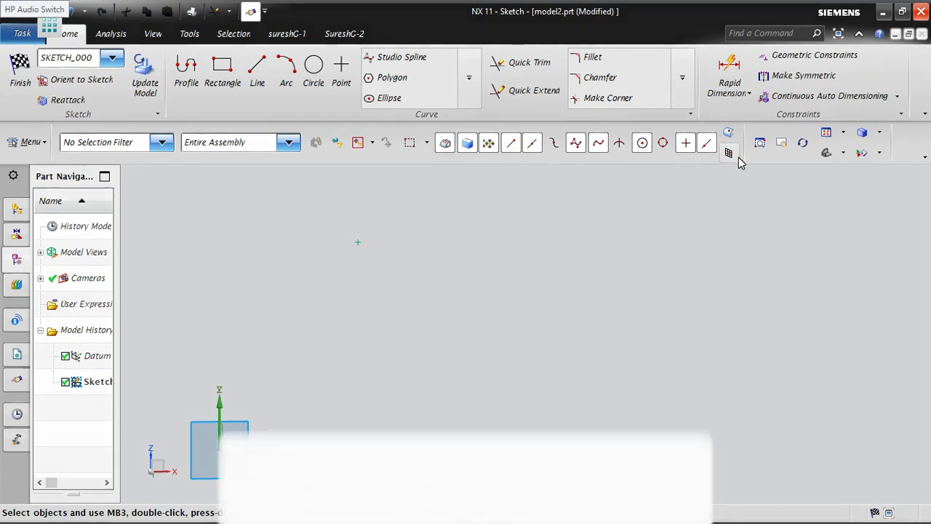
right_click(465, 206)
click(524, 115)
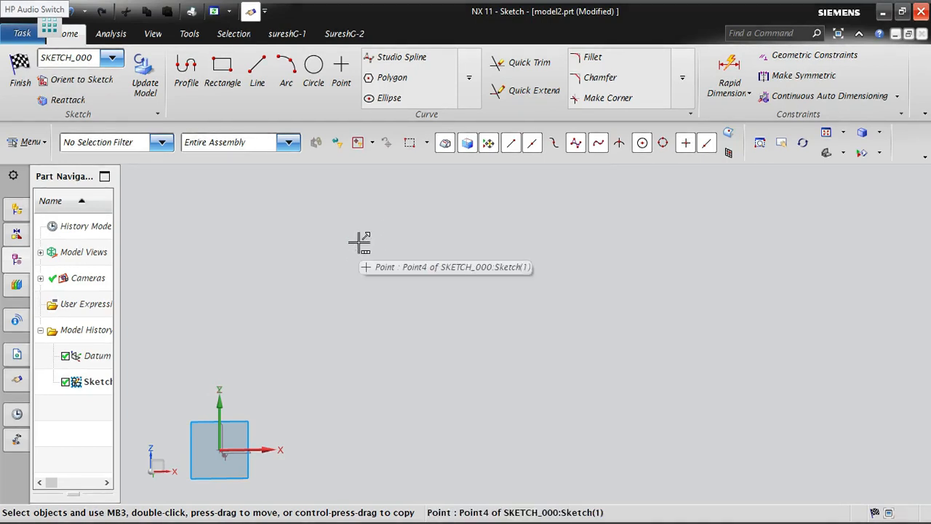
Sketch two separate crossing lines, one sloping gently down to the right and one nearly vertical through it
click(186, 73)
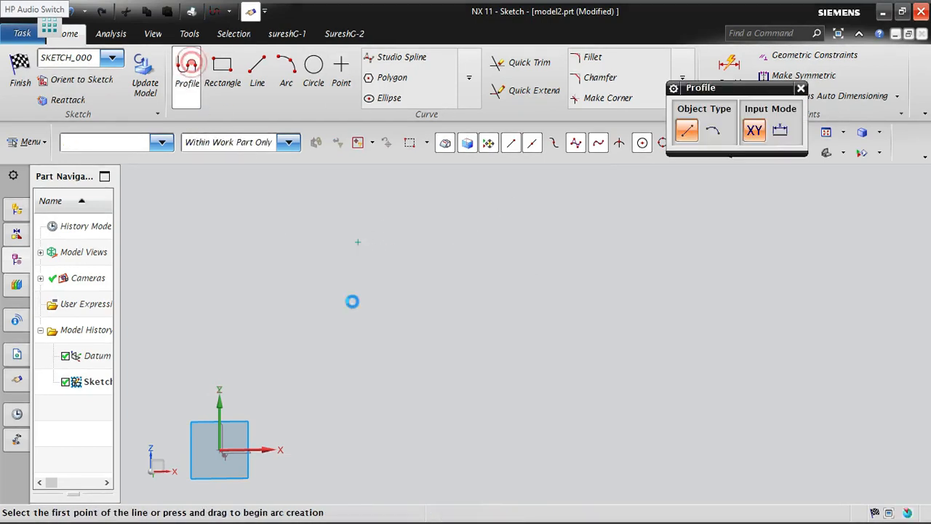
click(457, 231)
click(778, 340)
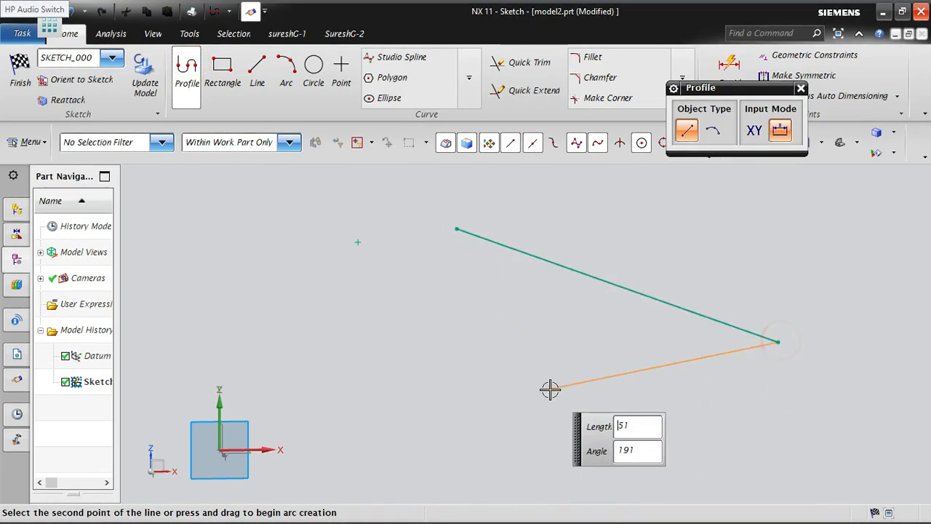
middle_click(543, 407)
click(257, 71)
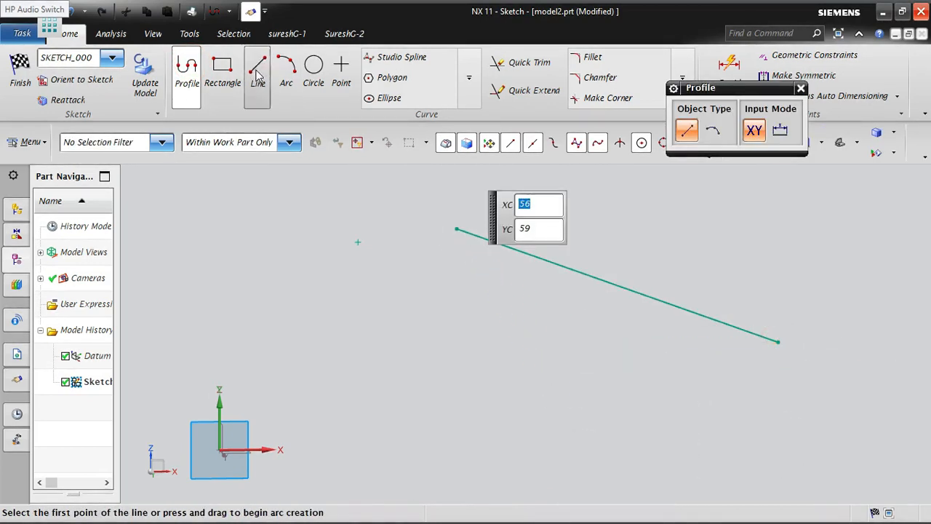
click(602, 187)
key(Escape)
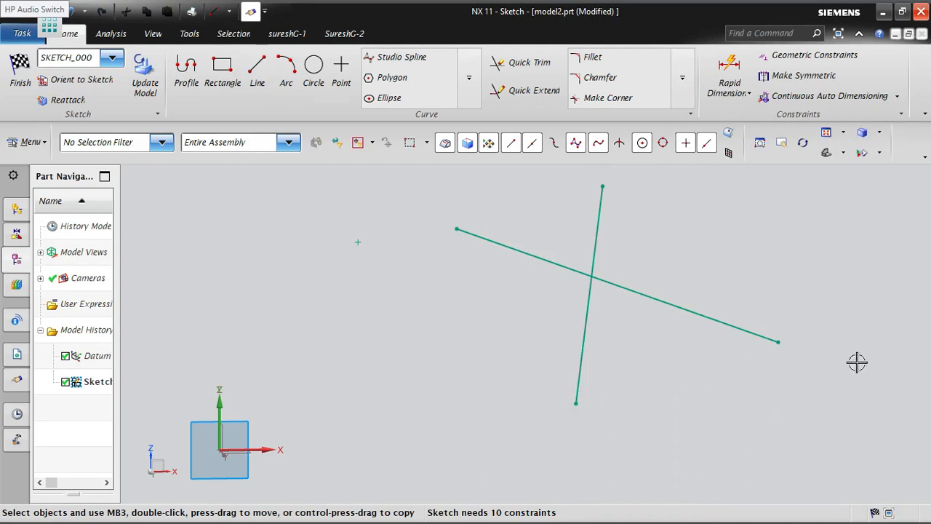
Quick Trim the sloping line's left portion at the crossing, then remove its remainder and the nearly vertical line
click(523, 62)
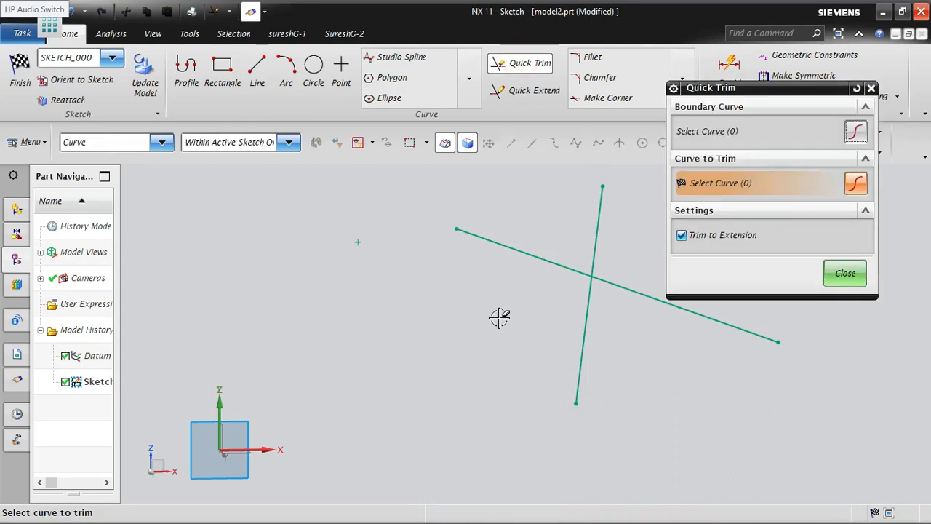
click(556, 264)
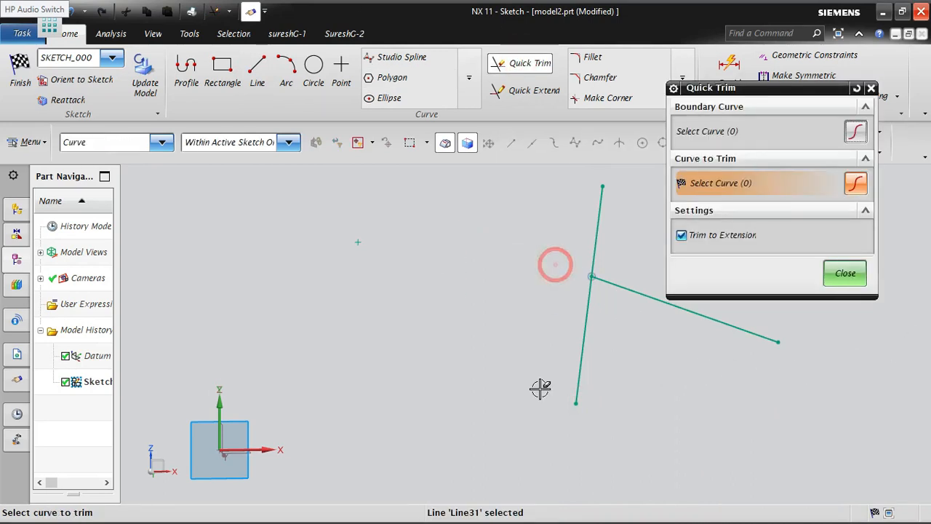
click(648, 299)
click(598, 224)
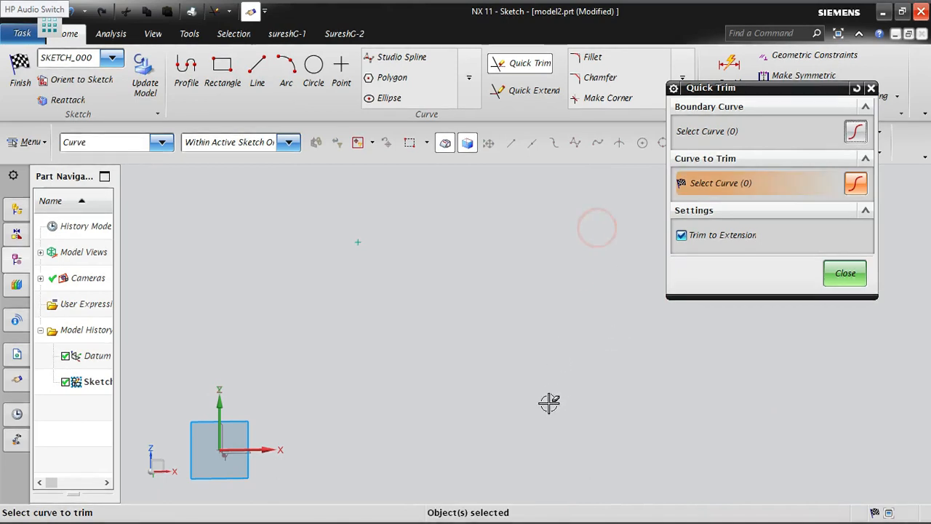
click(845, 273)
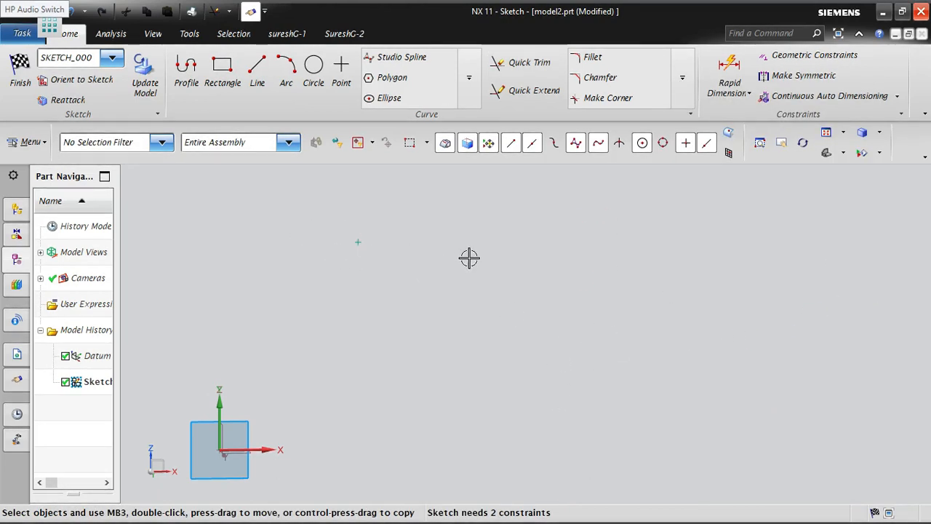
Finish the sketch and reopen it for editing from the model history
click(20, 73)
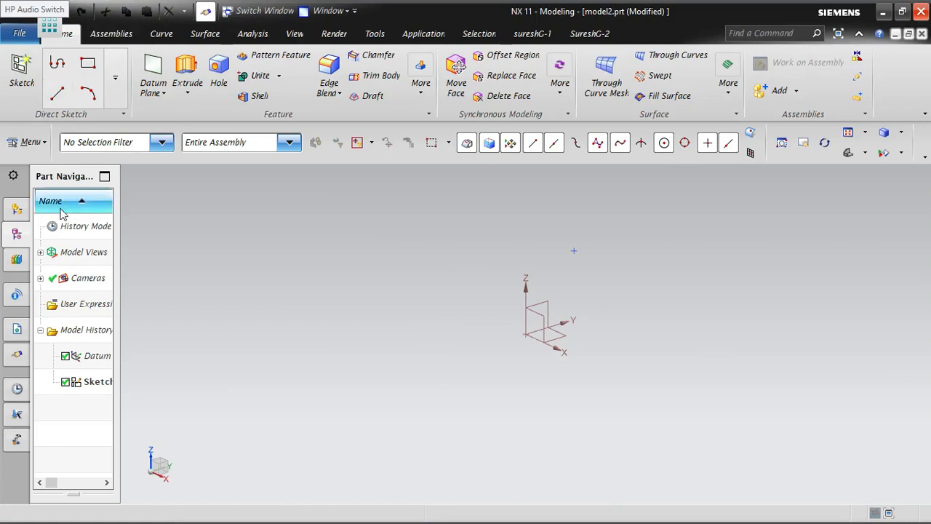
double_click(84, 381)
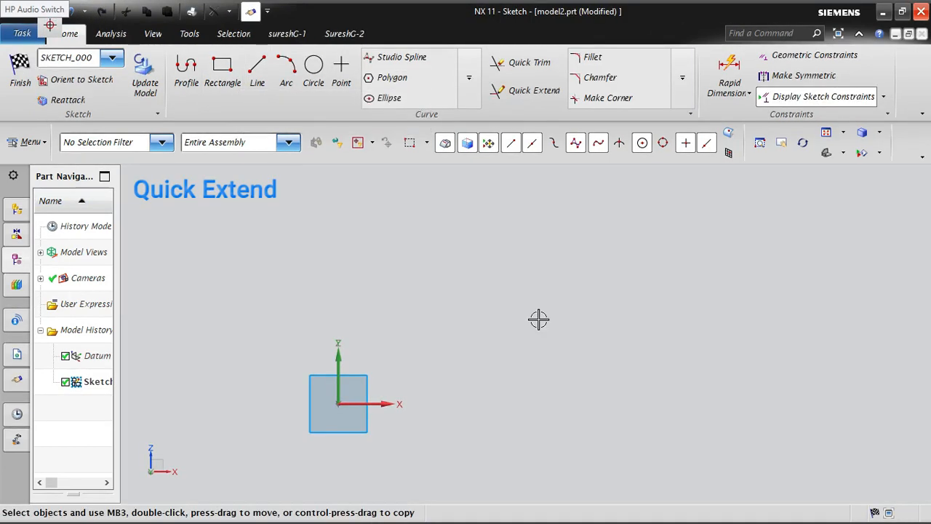
Sketch a single sloping line about 66 long at about 39° above and to the right of the origin
click(185, 73)
click(551, 202)
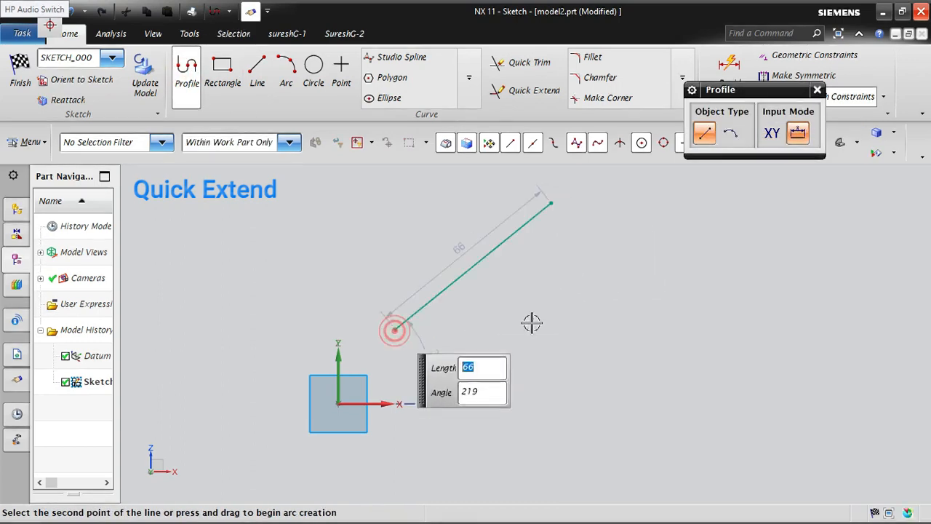
key(Escape)
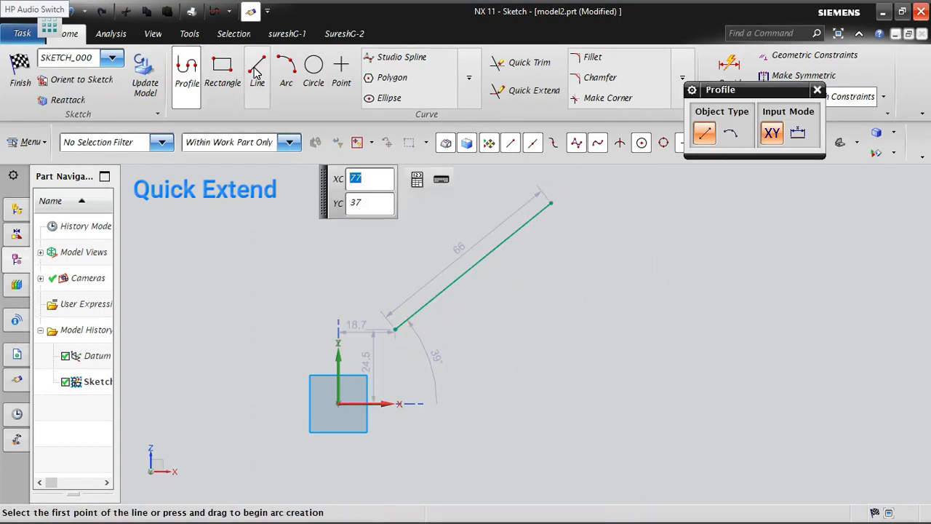
Sketch two parallel lines sloping down to the right of the first line, about 50 and 53 long
click(256, 70)
click(615, 318)
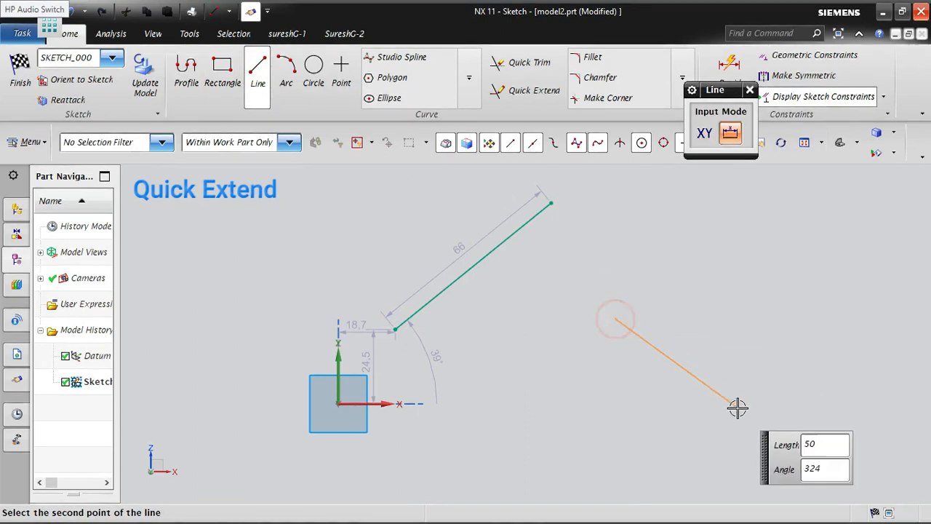
click(737, 408)
click(526, 364)
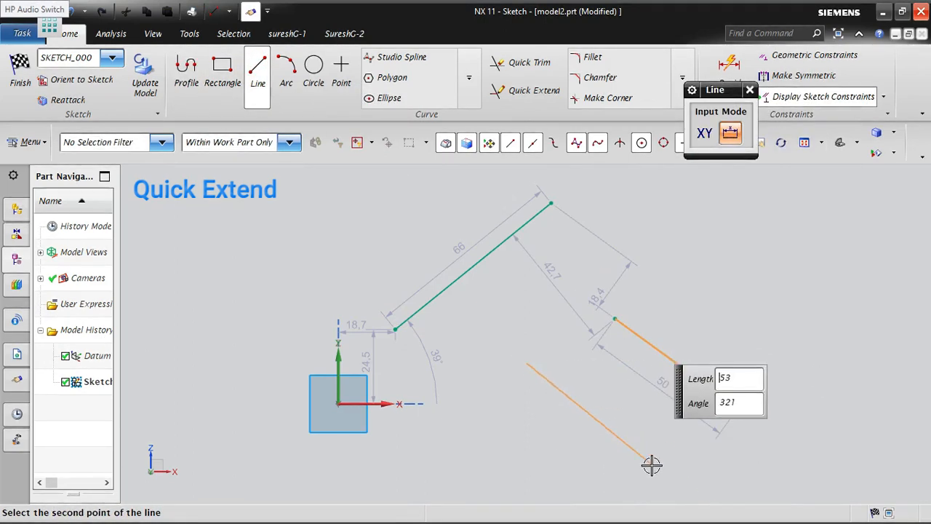
key(Return)
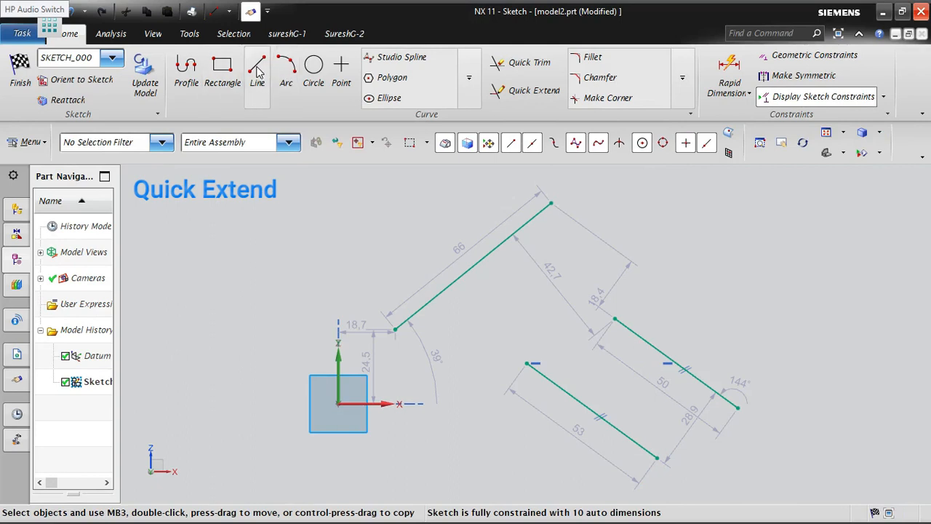
Sketch a fourth line about 58 long at about 34° to the upper left of the 66 line
click(257, 69)
click(274, 288)
click(421, 191)
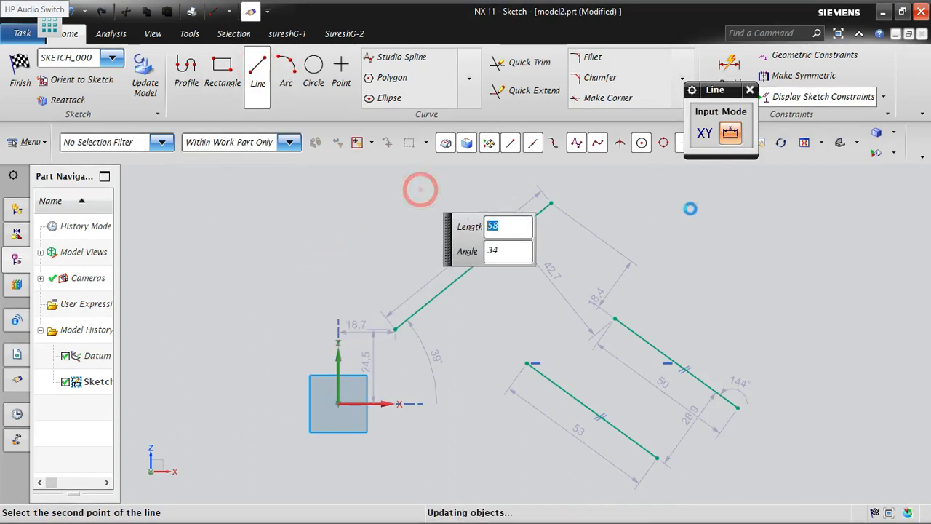
key(Escape)
scroll(360, 298, down, 3)
scroll(270, 304, up, 2)
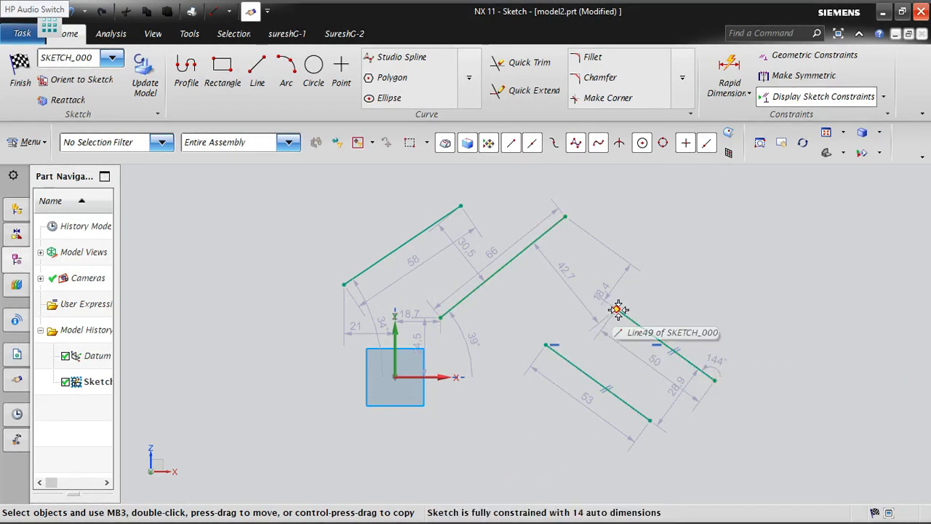
Quick Extend the 50 long line up to the 66 long line, using the 66 line as the boundary curve
click(521, 98)
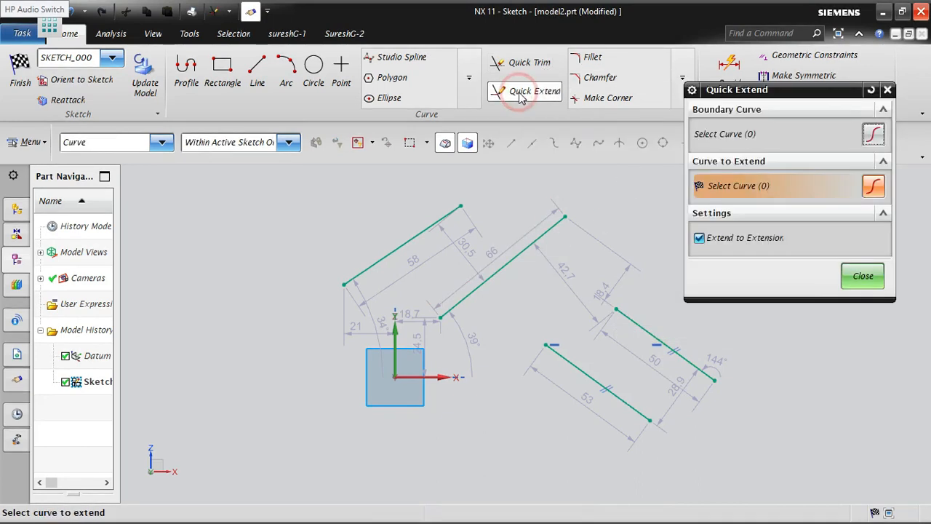
click(874, 135)
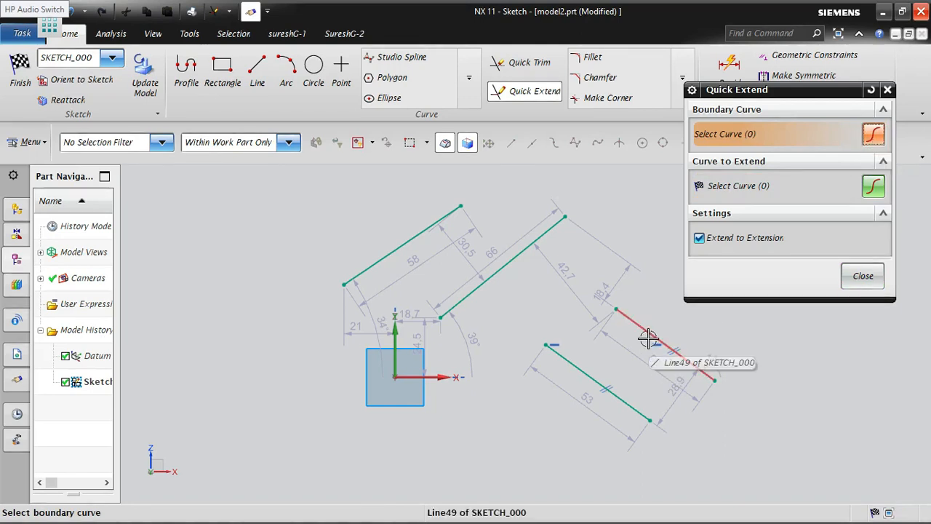
click(553, 229)
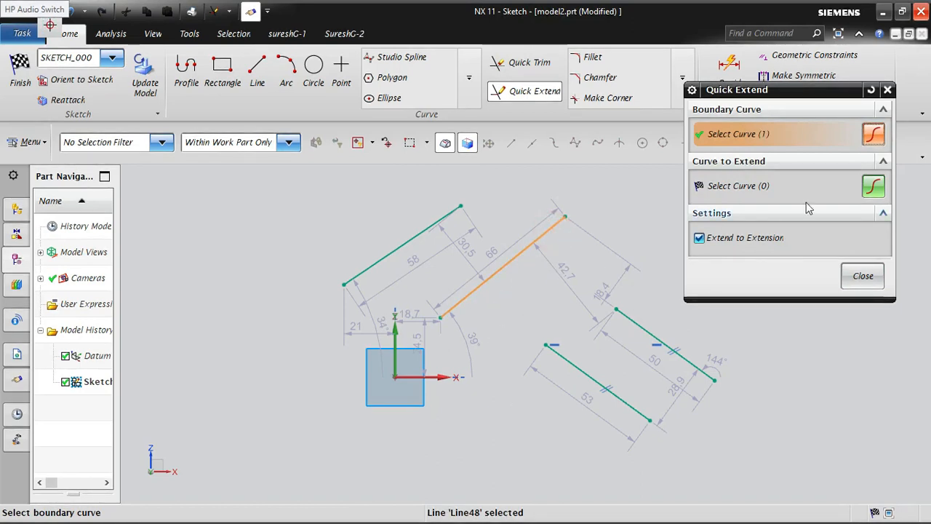
click(872, 188)
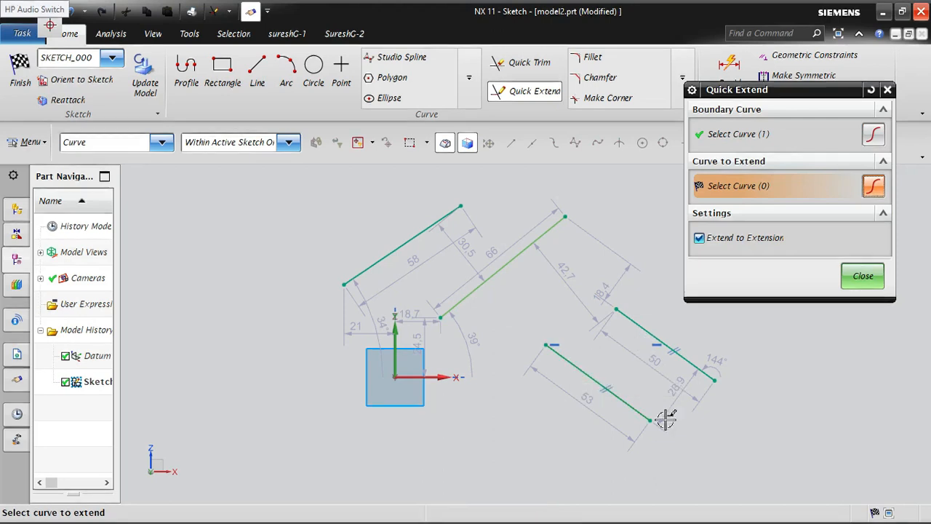
click(645, 329)
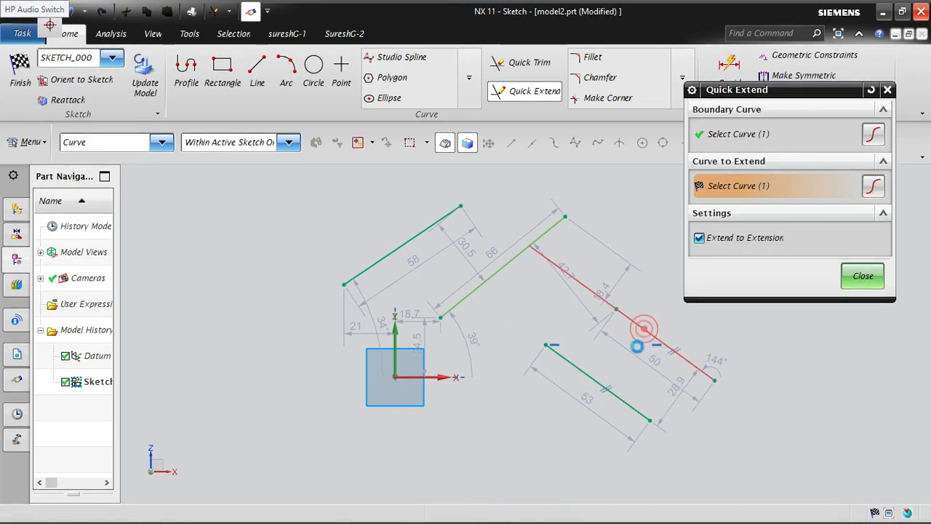
click(878, 285)
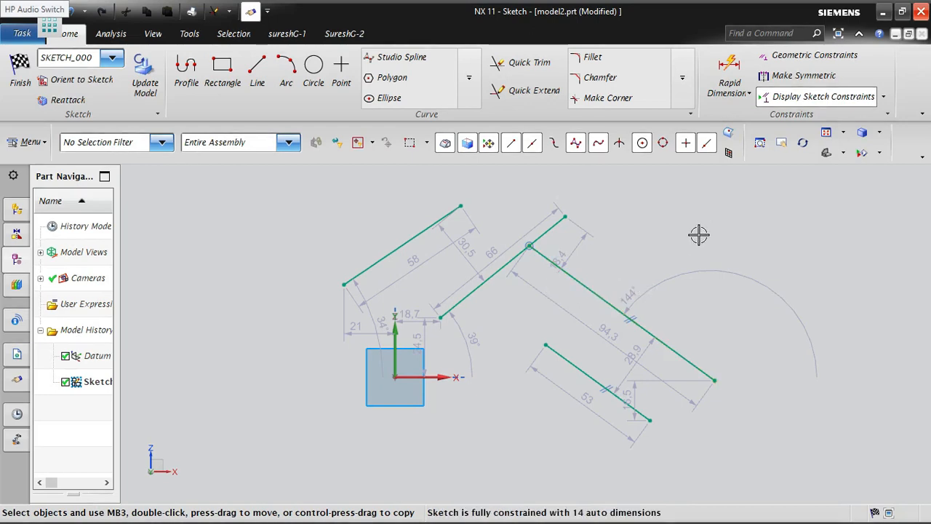
Quick Extend the 53 long line to the 58 long line, using the 58 line as the boundary curve
click(533, 92)
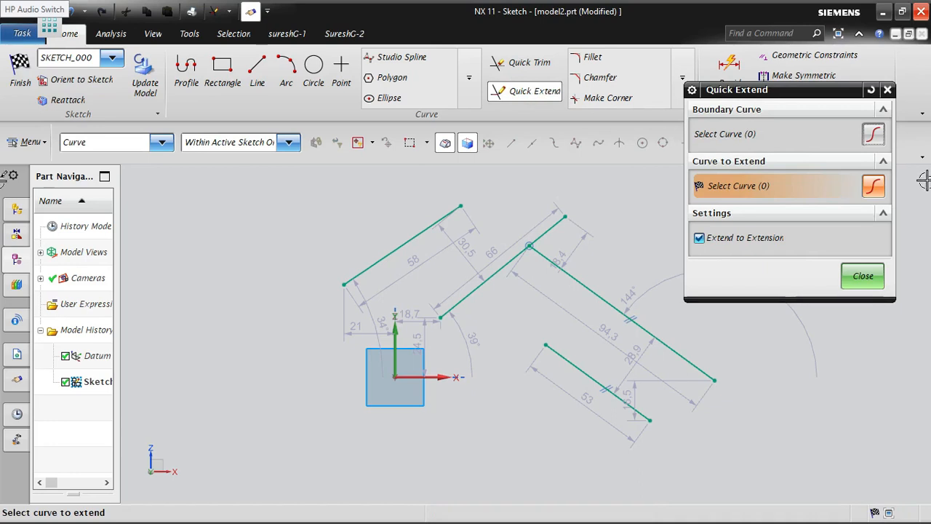
click(873, 135)
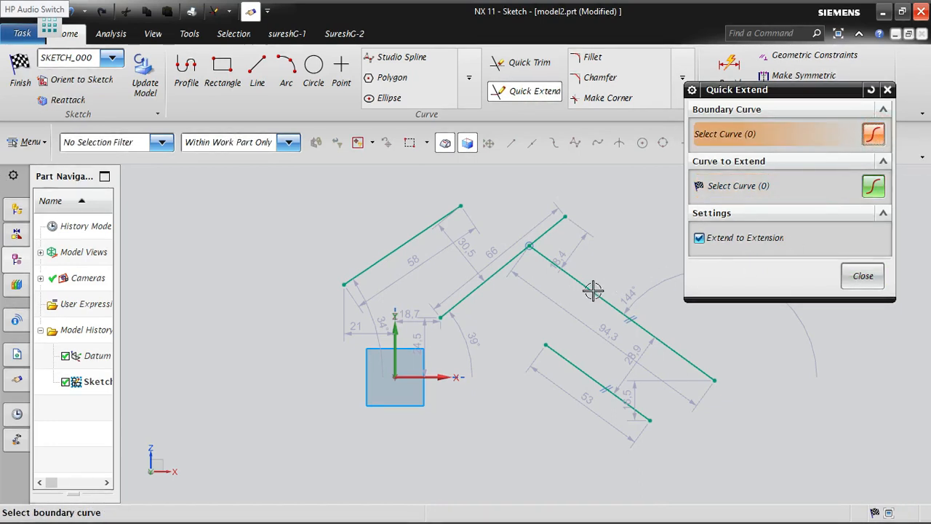
click(420, 226)
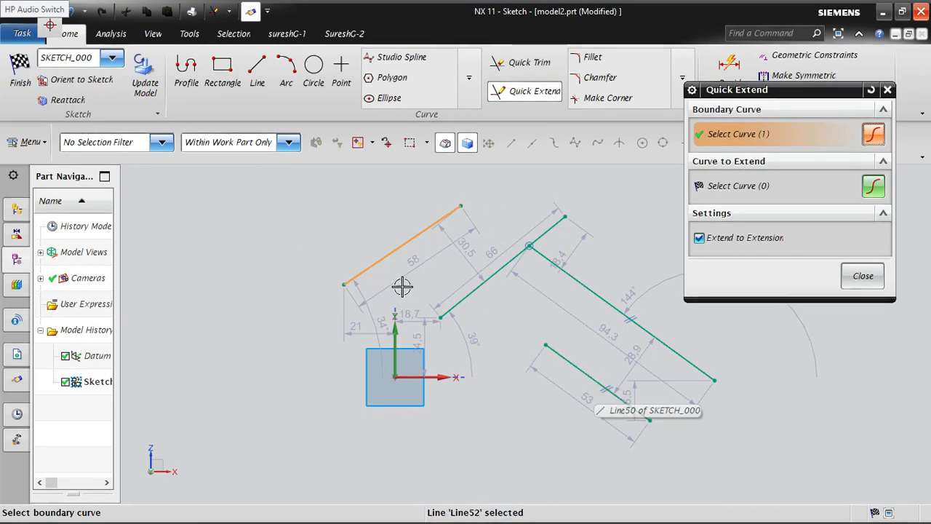
click(873, 187)
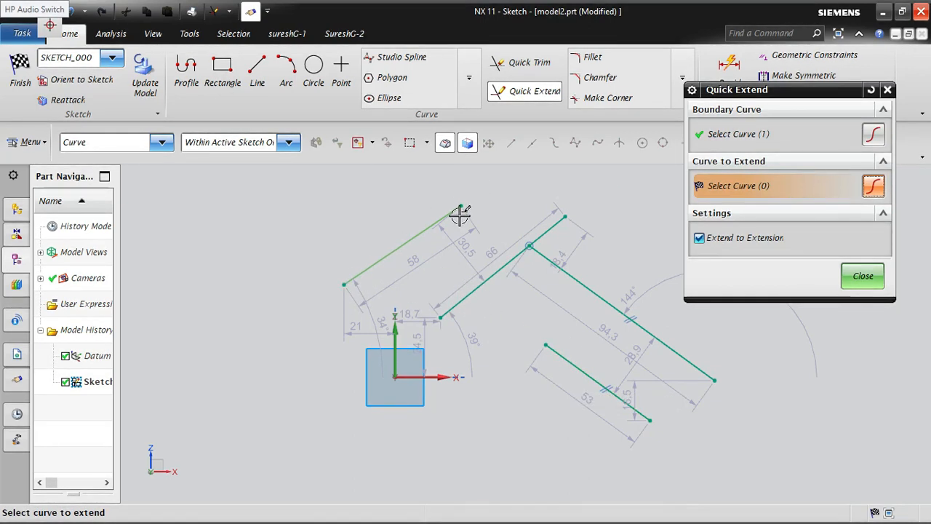
click(570, 357)
middle_click(834, 430)
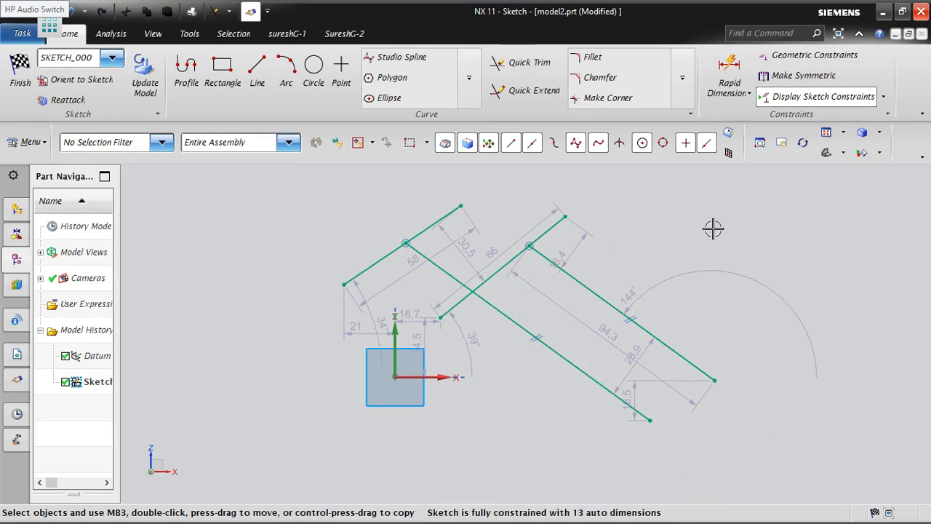
Turn off Continuous Auto Dimensioning for the sketch
scroll(292, 357, down, 3)
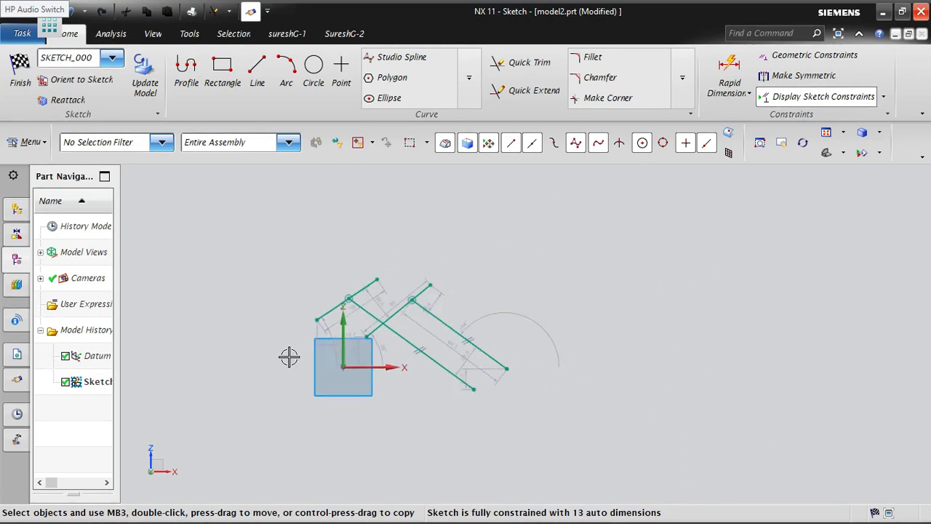
scroll(810, 258, up, 5)
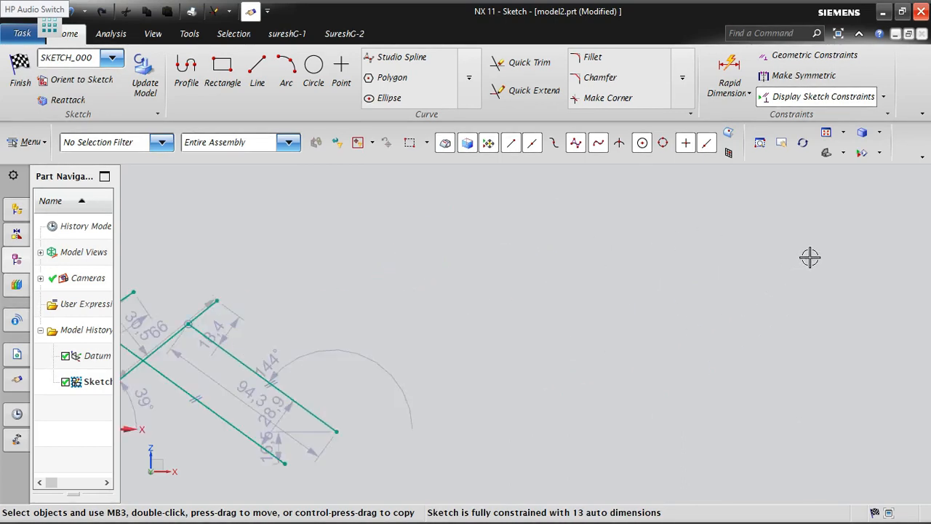
click(883, 97)
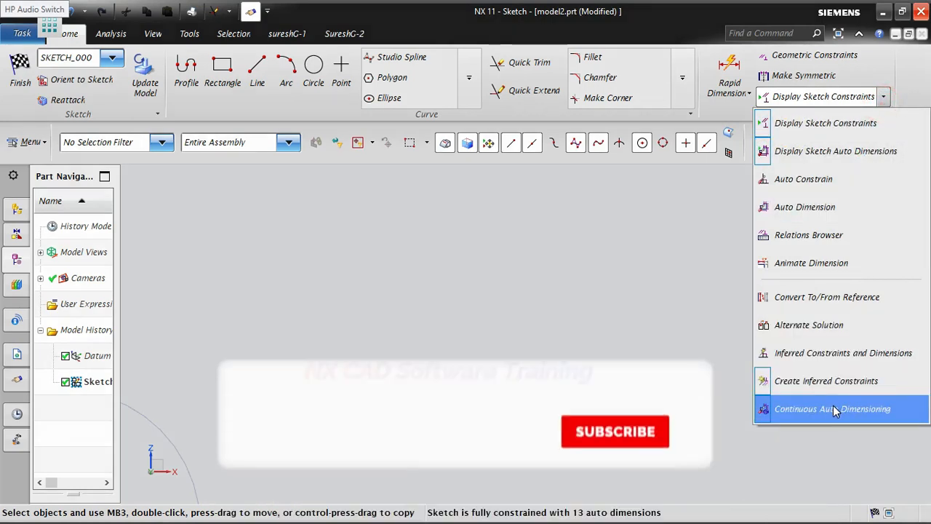
click(832, 405)
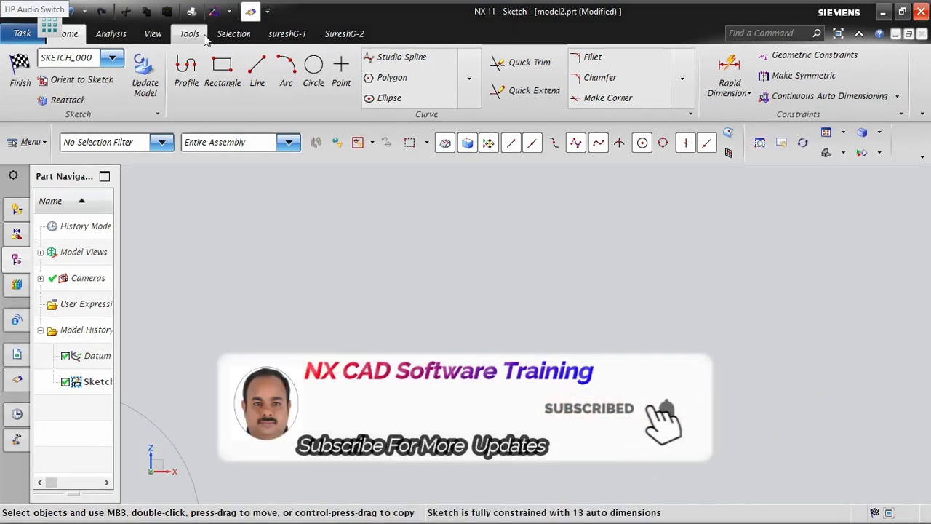
Sketch an open nine-segment profile in empty space: a long line sloping down to the right, then a zigzag running back above it
click(188, 79)
click(291, 250)
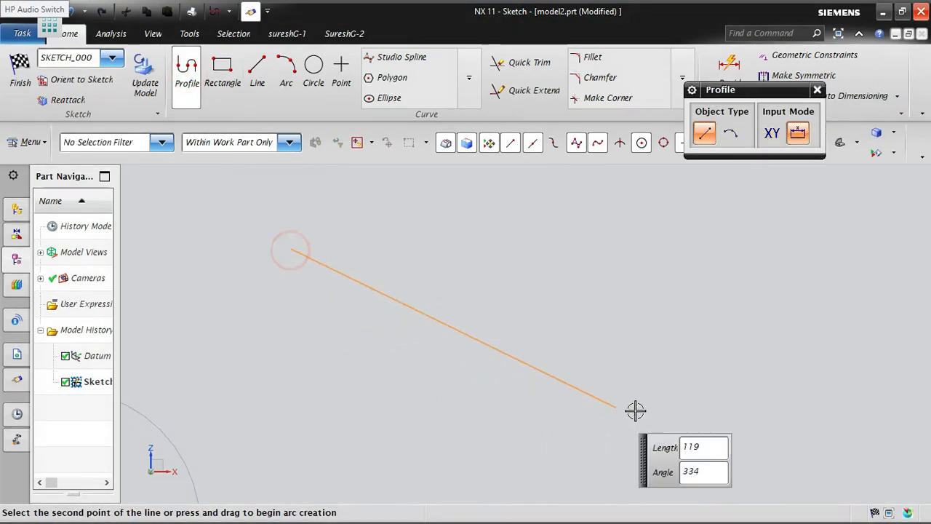
click(694, 422)
click(679, 205)
click(591, 293)
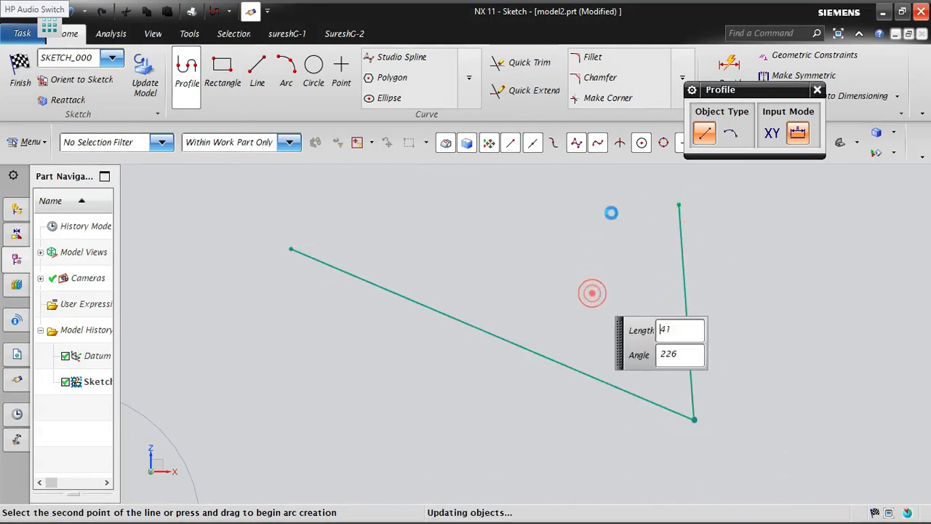
click(612, 195)
click(494, 270)
click(523, 175)
click(403, 222)
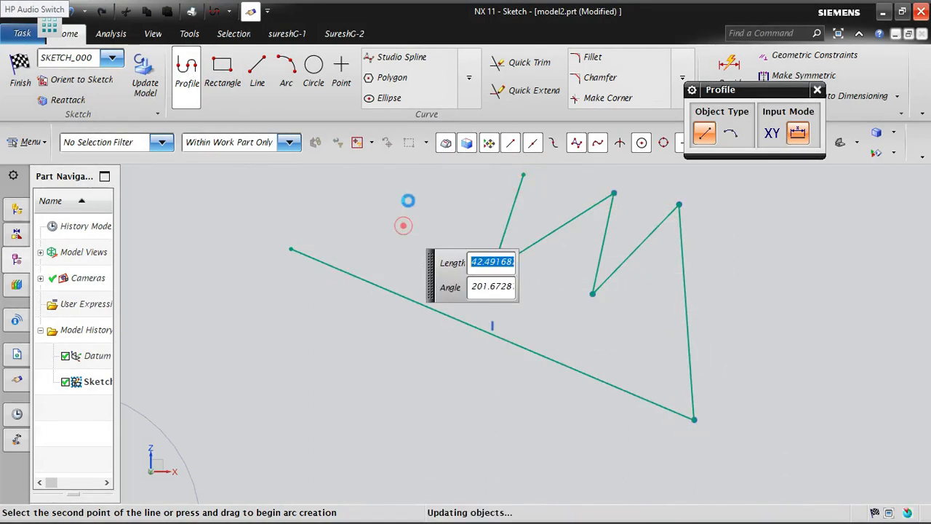
click(413, 175)
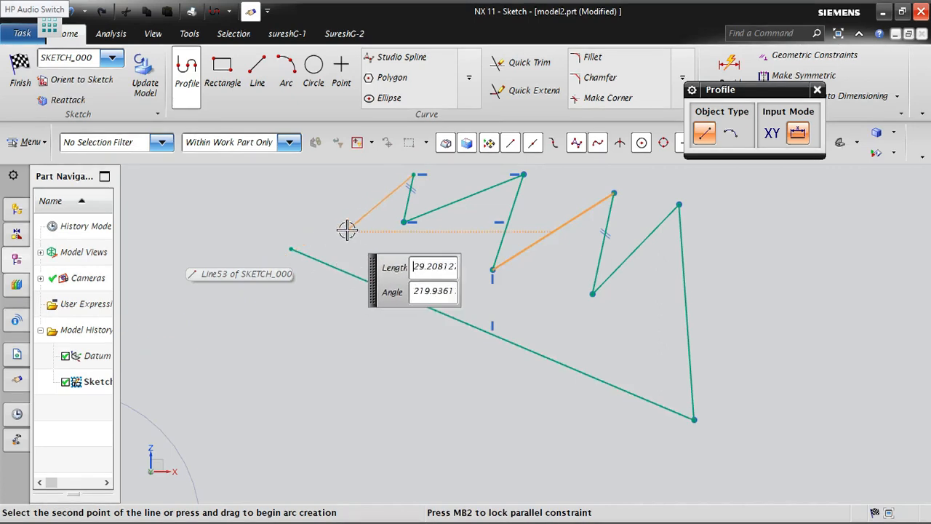
click(350, 222)
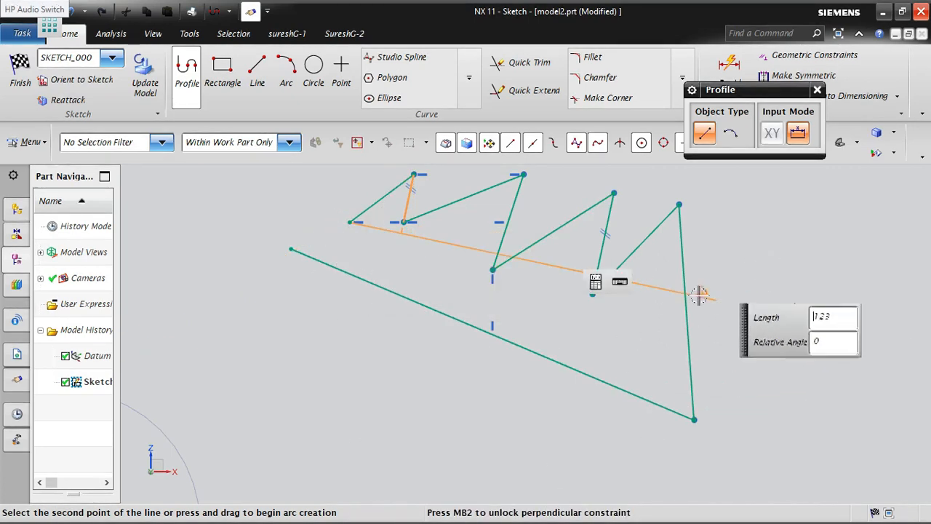
key(Escape)
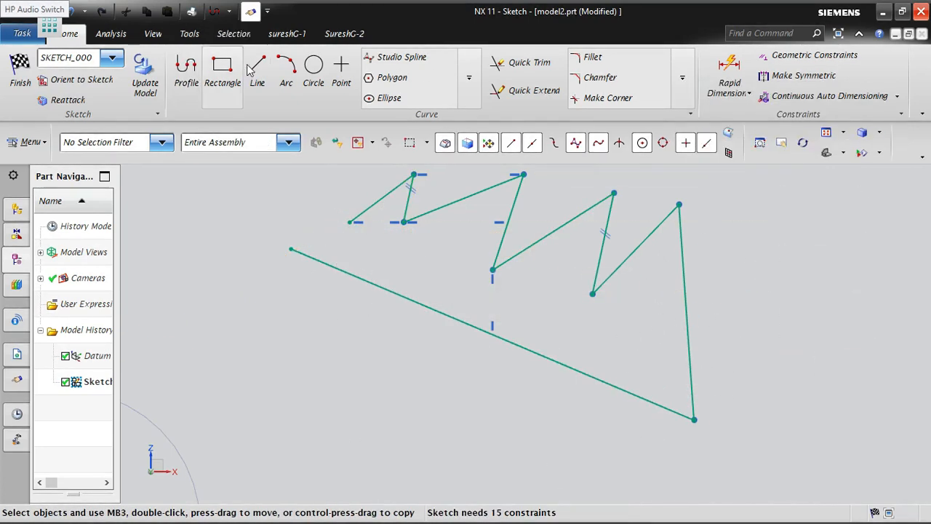
Sketch a separate long line below the profile's long sloping line, running roughly parallel to it
click(260, 67)
click(195, 291)
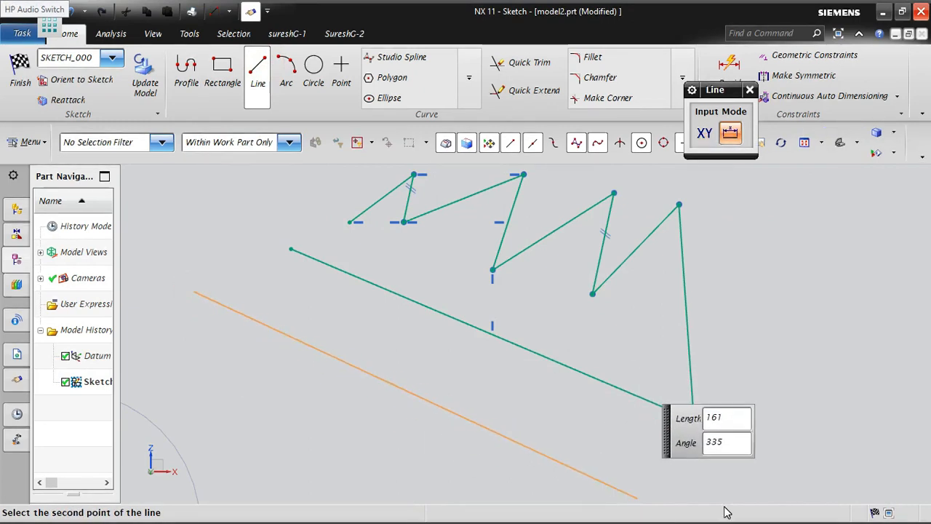
click(704, 497)
key(Escape)
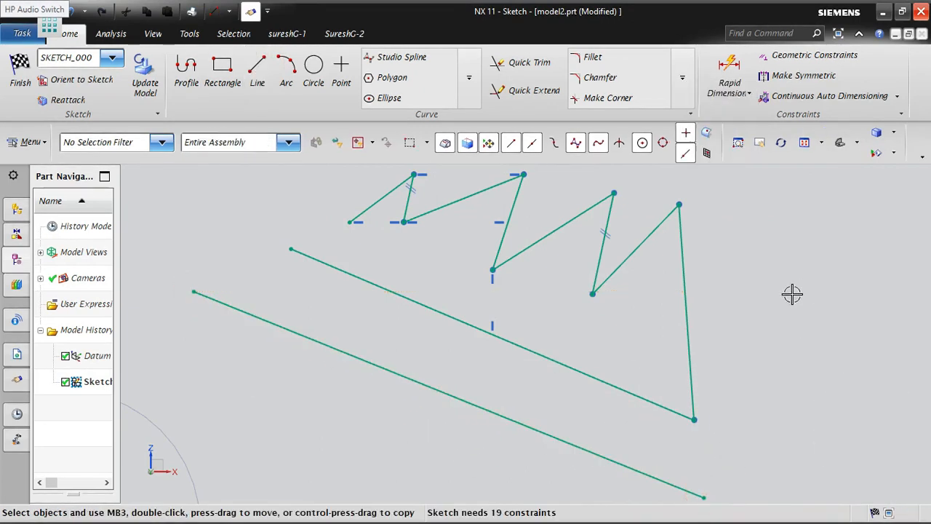
Quick Extend the zigzag's middle sloping segment without a boundary curve, first to the upper long line and again to the lower one
scroll(408, 318, down, 2)
scroll(516, 267, up, 2)
scroll(683, 251, down, 1)
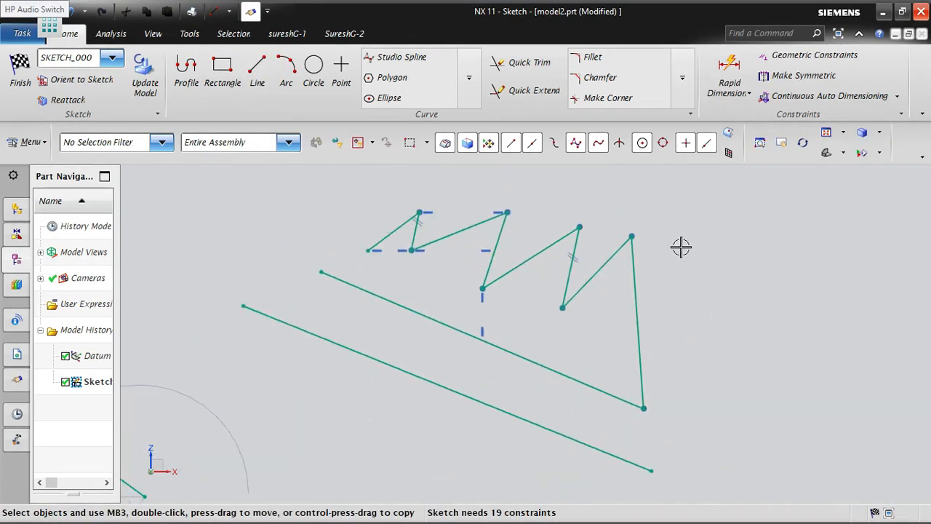
click(542, 91)
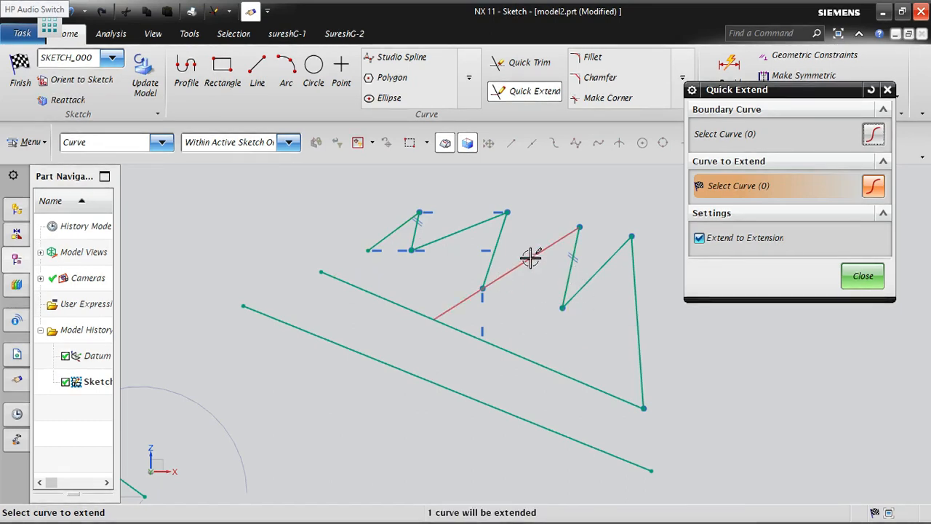
click(489, 291)
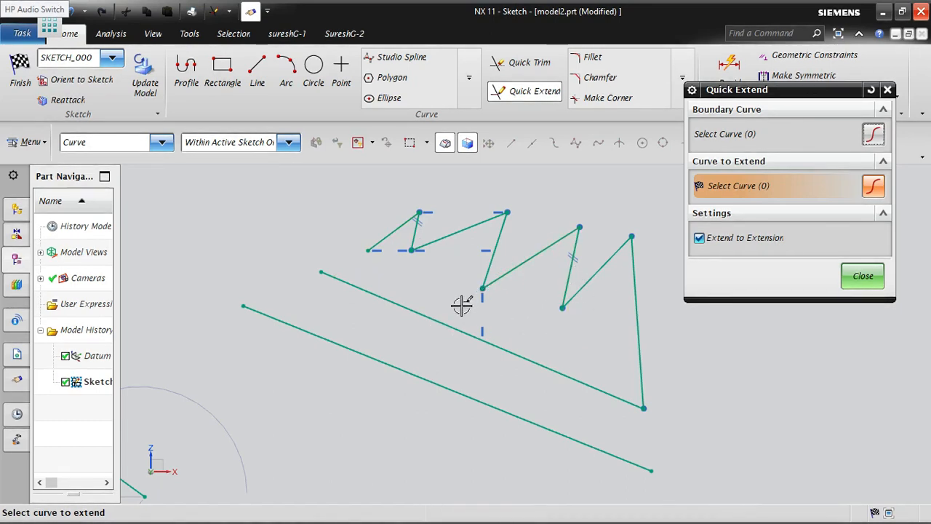
click(519, 266)
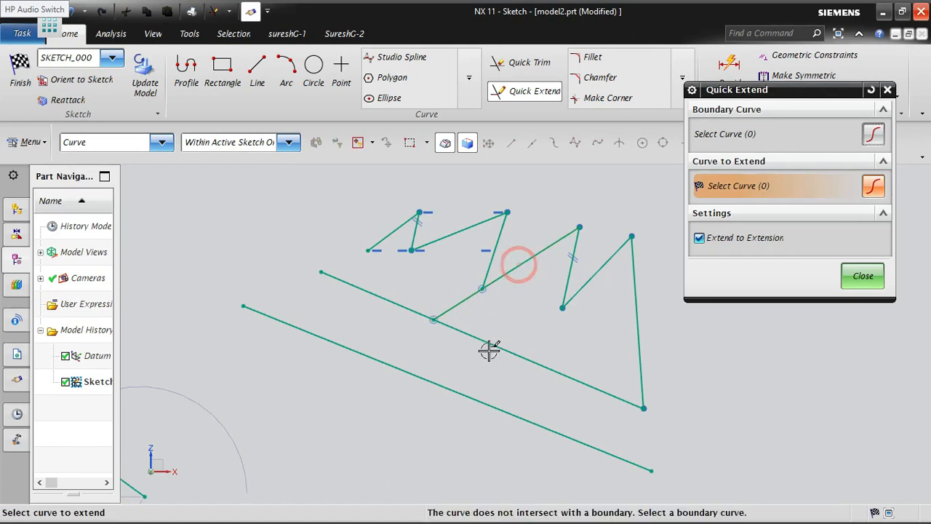
click(455, 307)
click(438, 379)
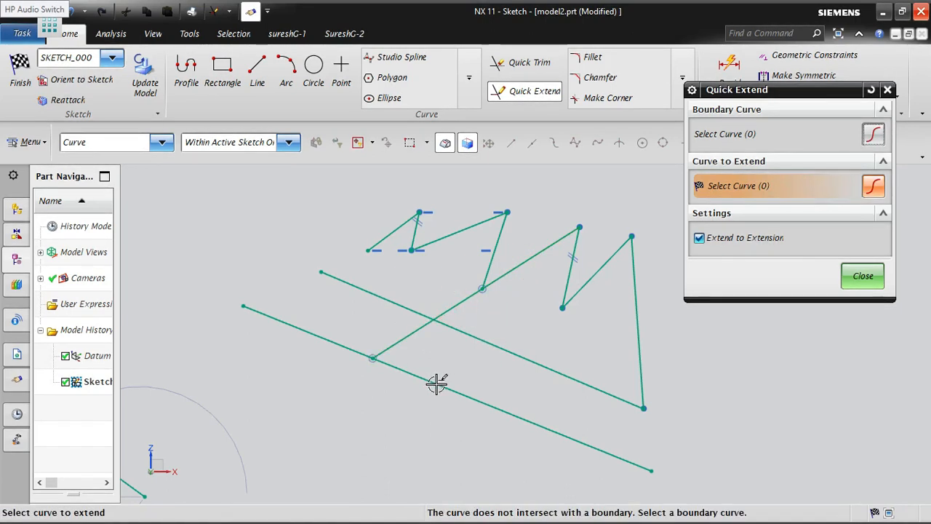
click(861, 275)
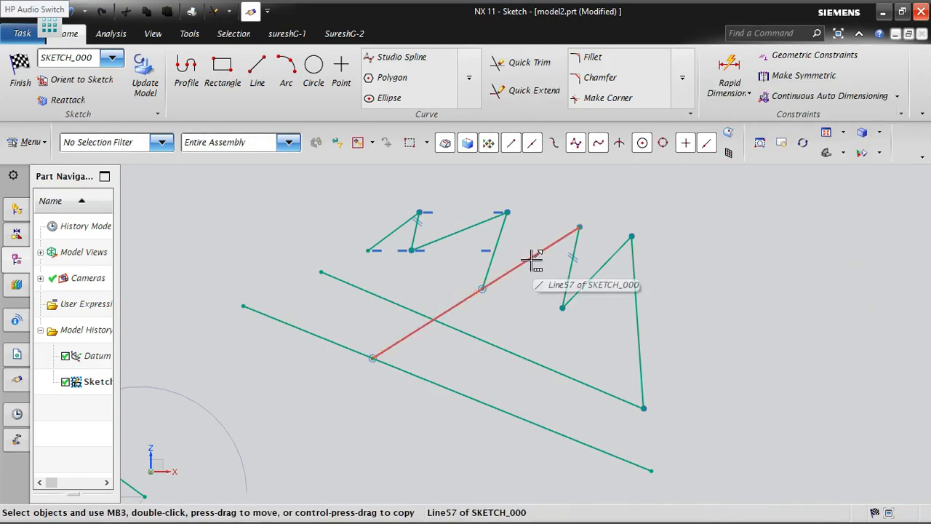
Quick Extend the zigzag's end segment to the upper long line, its neighbouring gentle segment to the lower one, and pick the adjoining steep segment
click(534, 91)
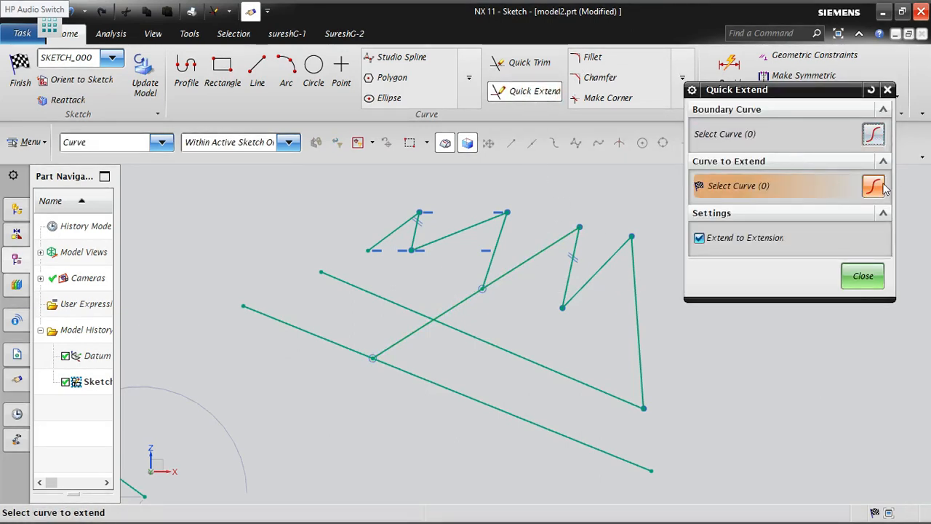
click(387, 234)
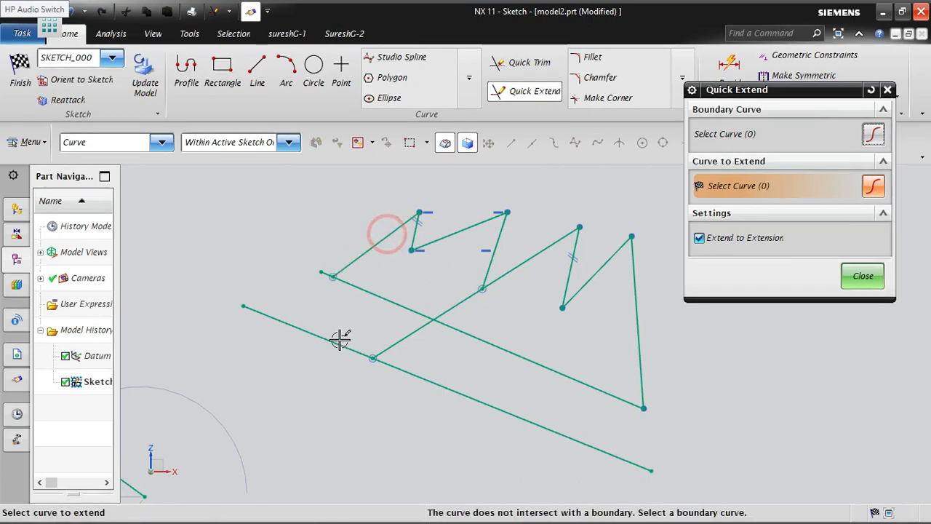
click(448, 230)
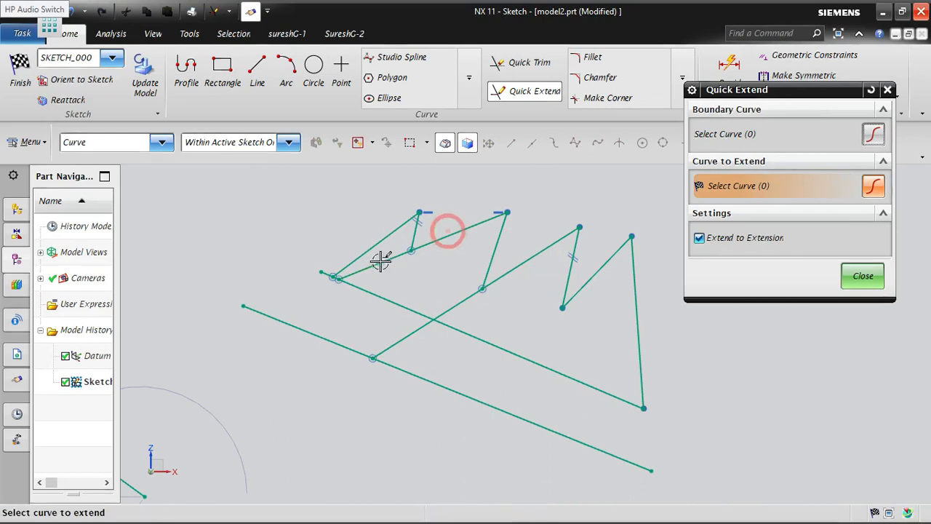
click(362, 266)
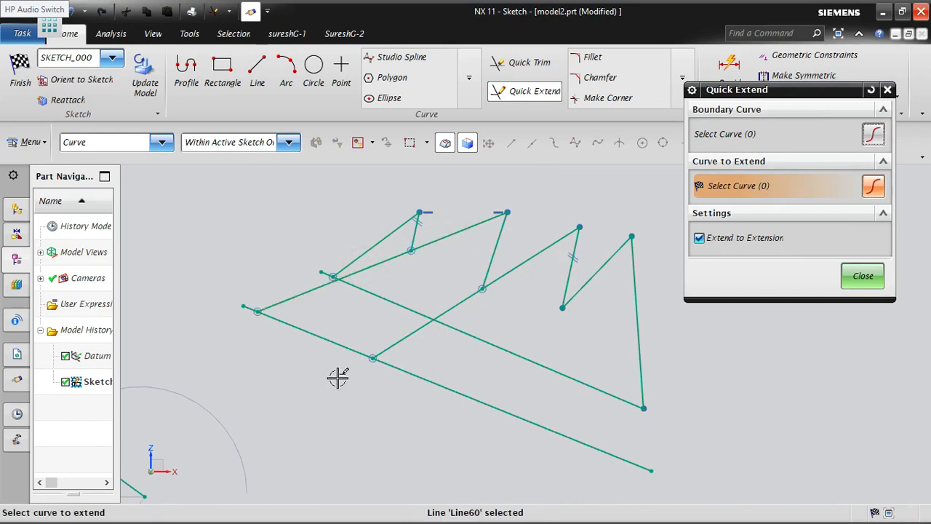
click(489, 255)
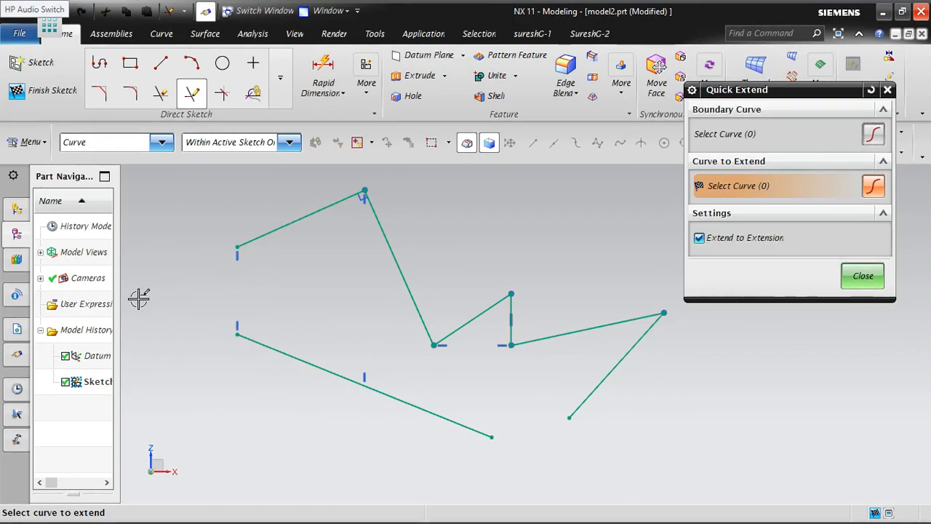
scroll(485, 307, down, 2)
scroll(191, 291, up, 2)
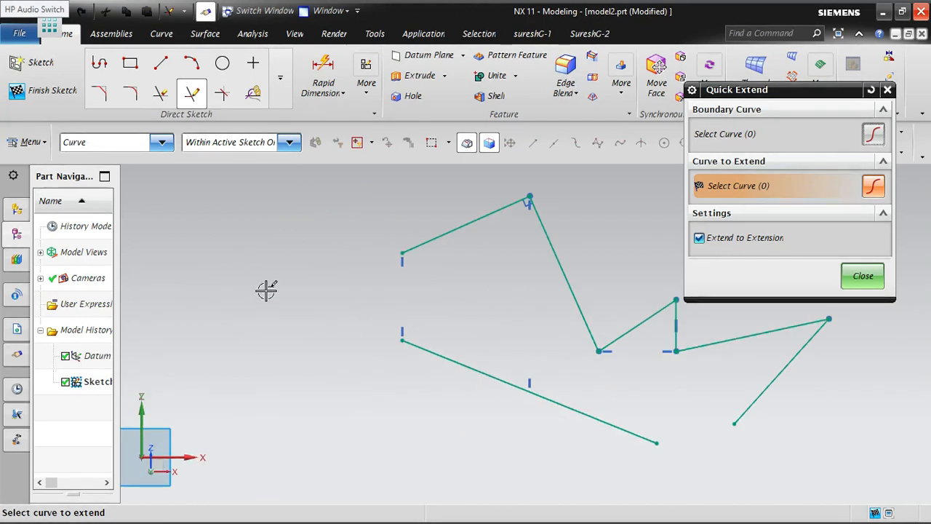
Quick Extend the profile's upper open-ended segment to the extension of the separate long sloping line, picked as the boundary curve
scroll(313, 260, up, 2)
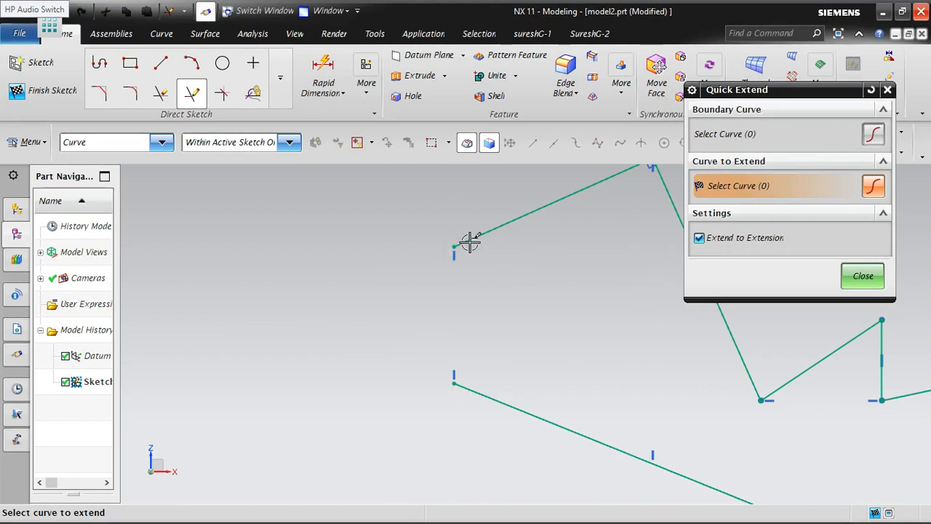
click(873, 134)
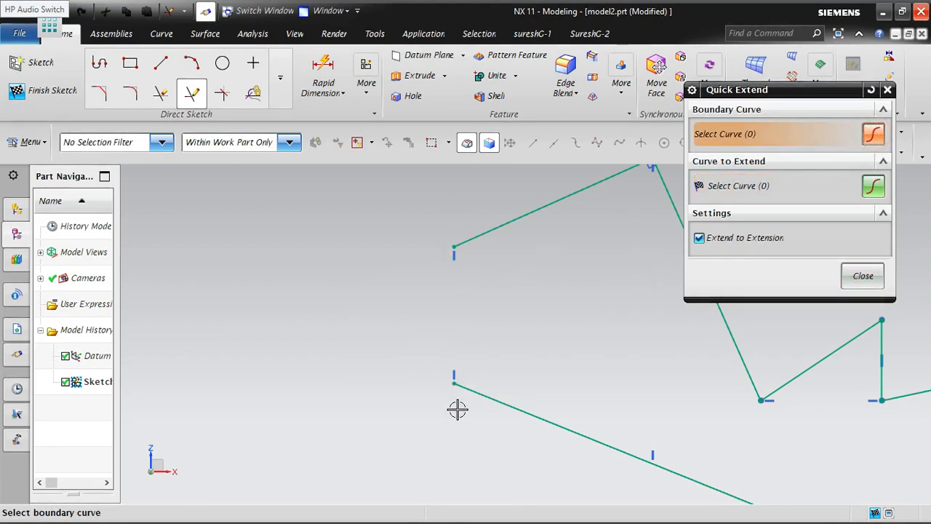
click(486, 393)
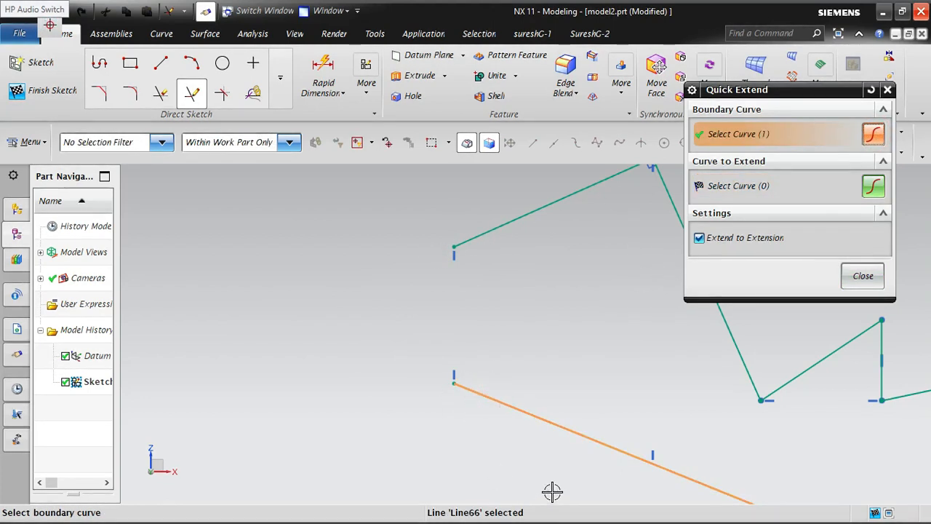
click(873, 191)
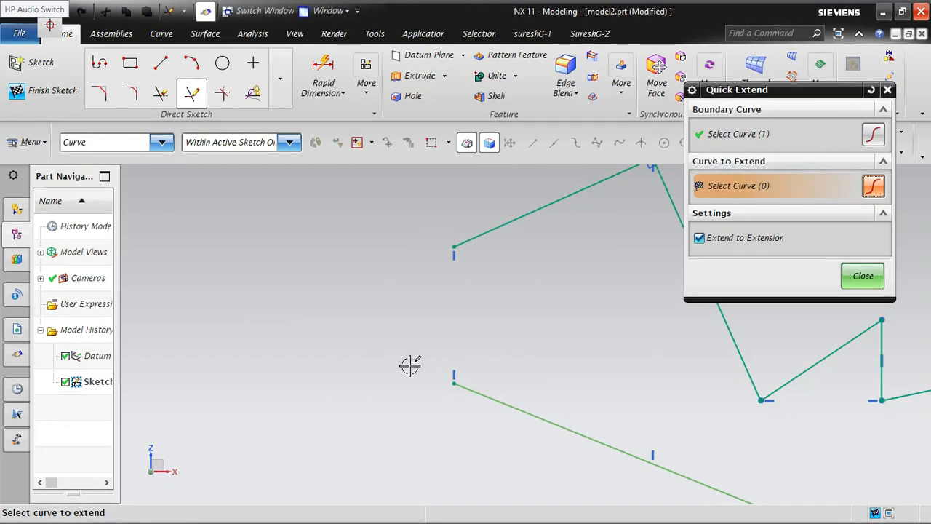
click(480, 240)
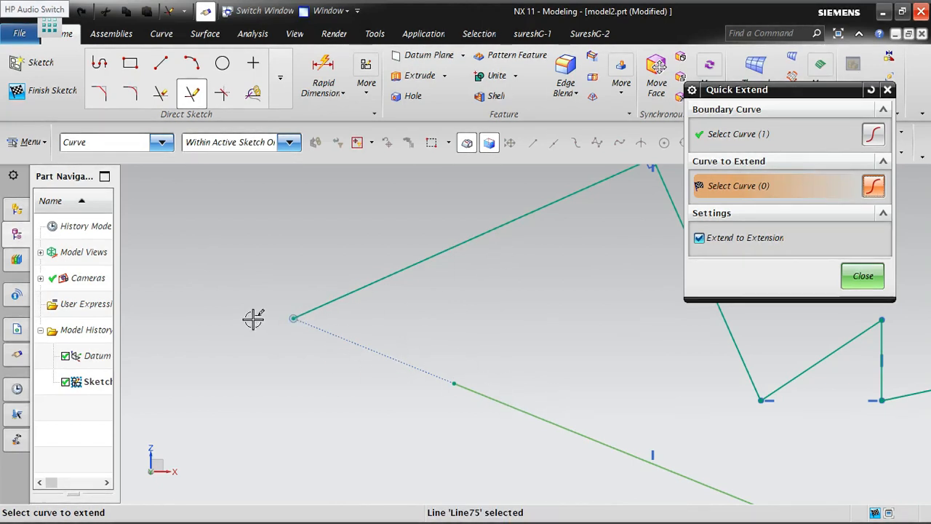
scroll(234, 321, down, 2)
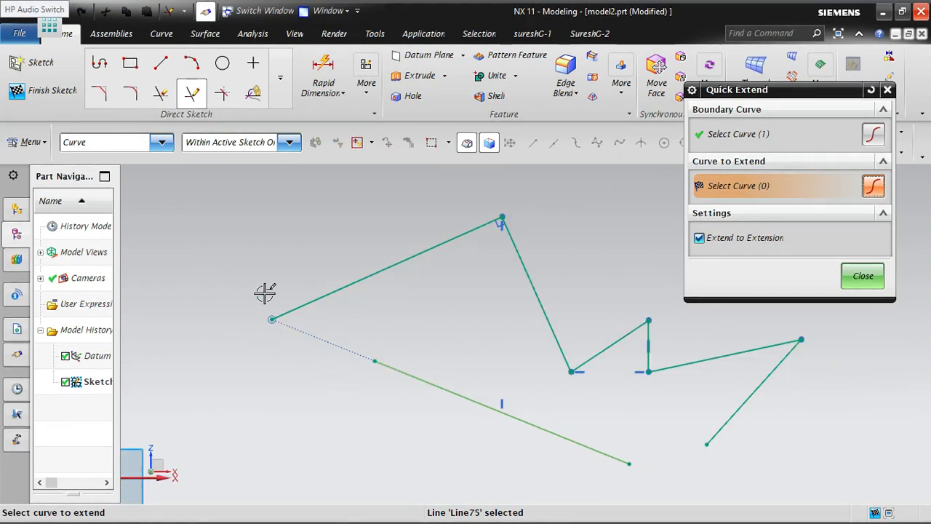
Turn off Extend to Extension and try to extend the profile's lower open-ended segment to the boundary line
scroll(271, 293, down, 2)
scroll(541, 429, up, 1)
scroll(541, 430, up, 1)
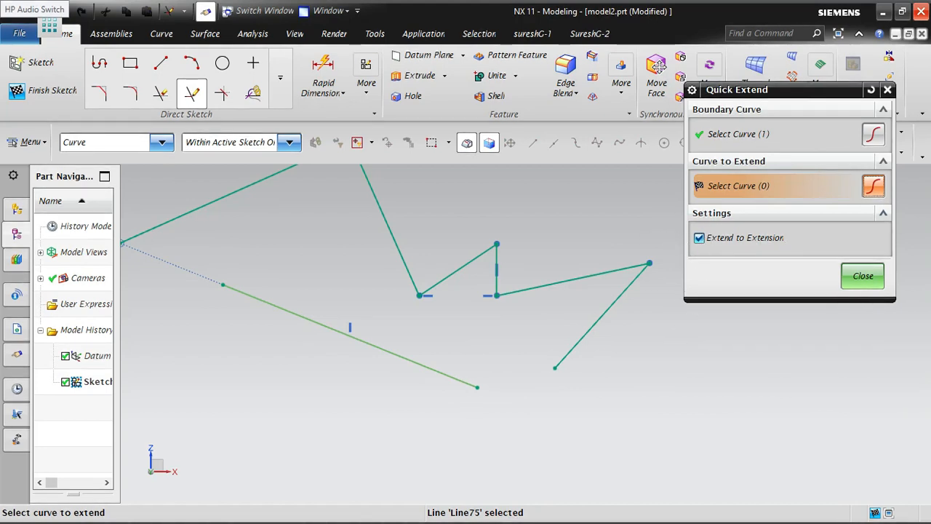
scroll(619, 375, down, 1)
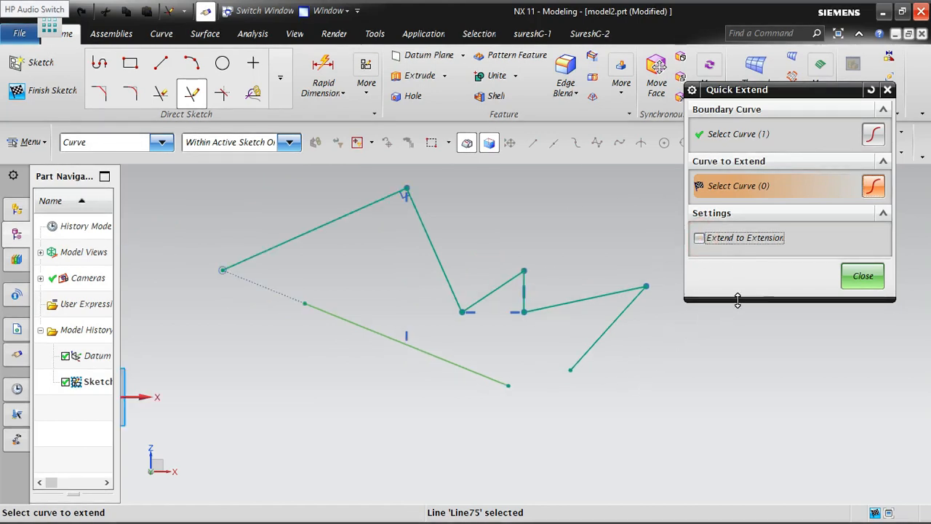
click(582, 352)
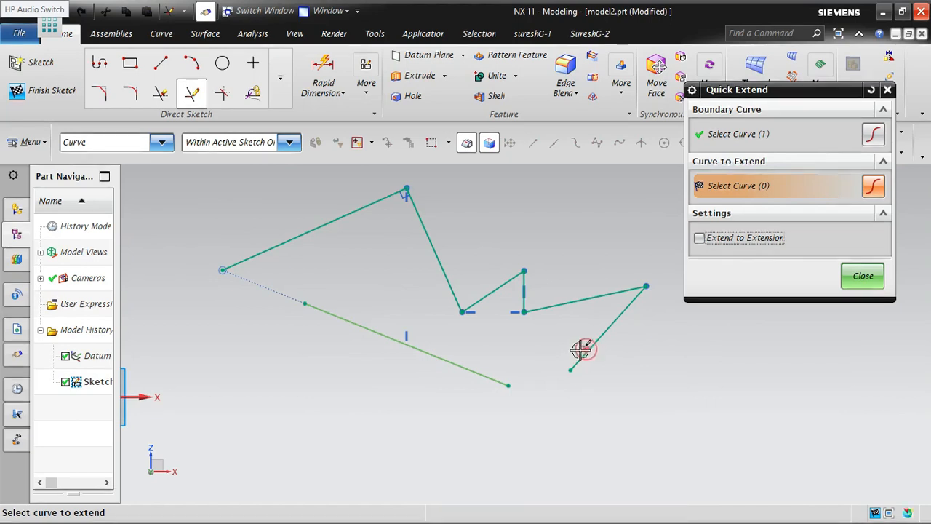
Extend the gentle segment, the long steep segment and the short sloping segment beside it to the boundary line itself
click(518, 300)
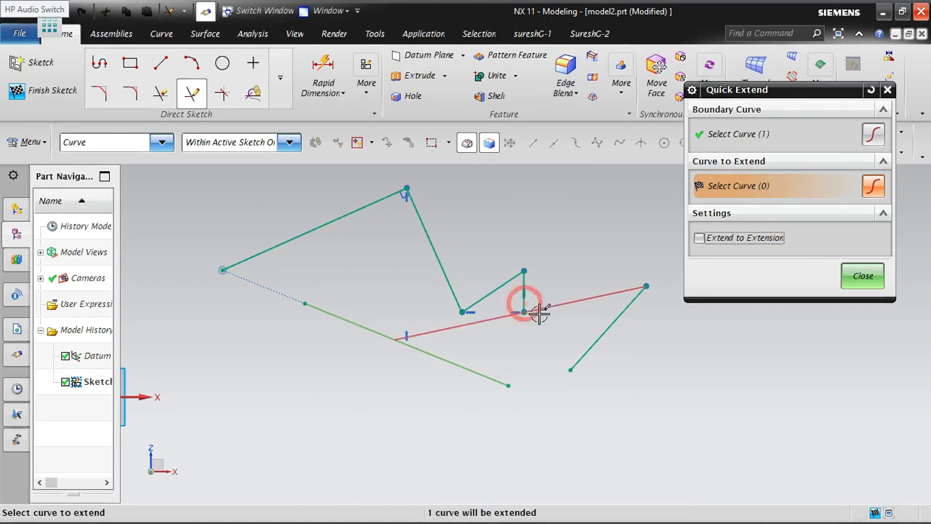
click(526, 305)
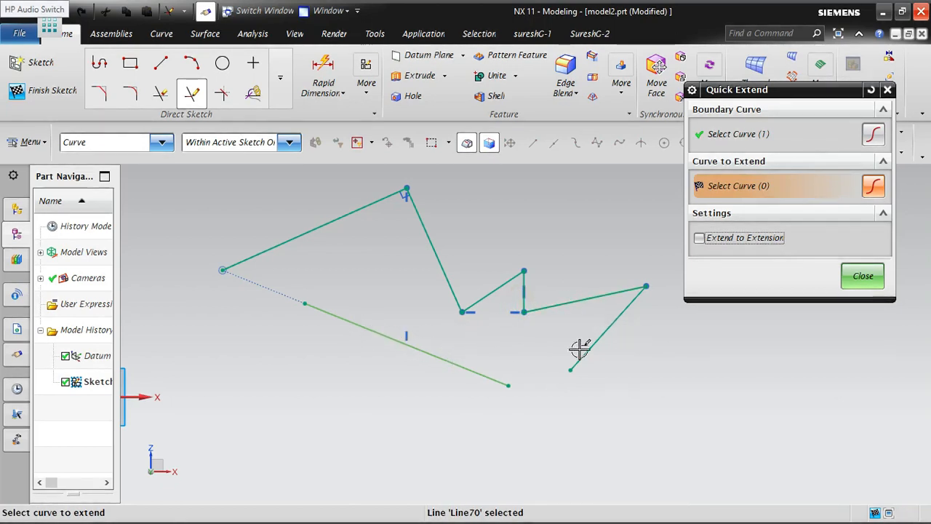
click(546, 312)
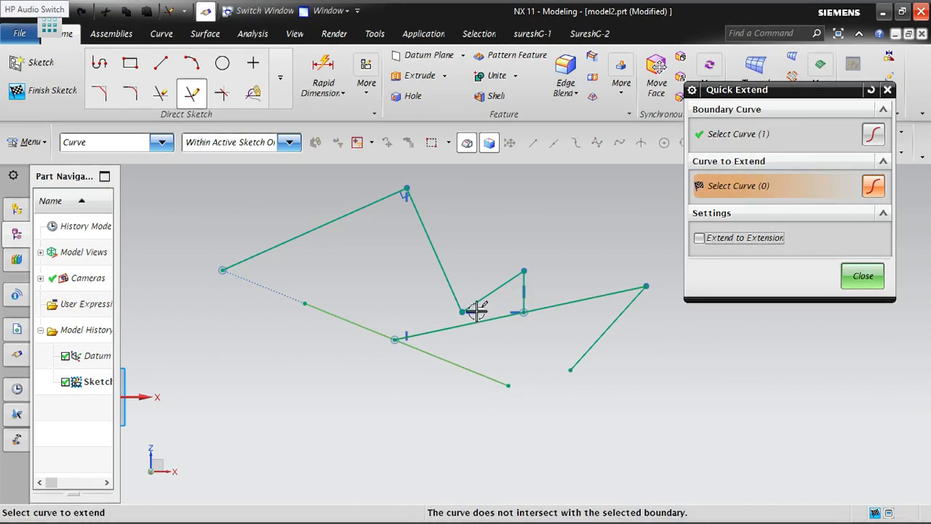
click(452, 293)
click(473, 298)
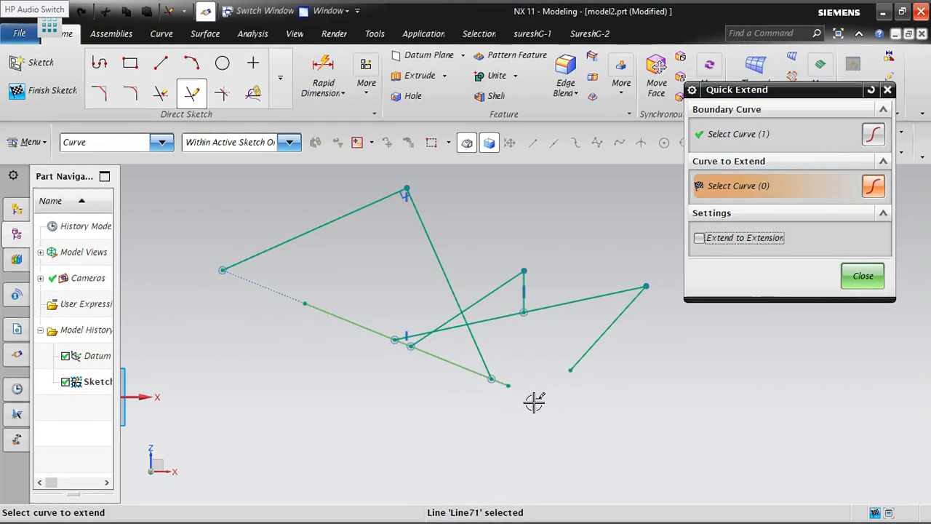
Turn Extend to Extension back on, extend the lower open-ended segment to the boundary line's extension, and finish Quick Extend
click(575, 374)
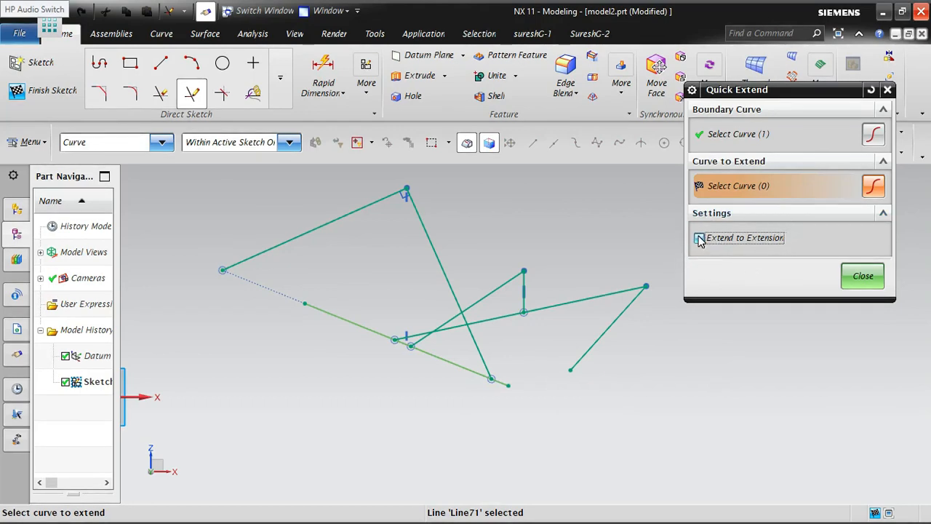
click(575, 361)
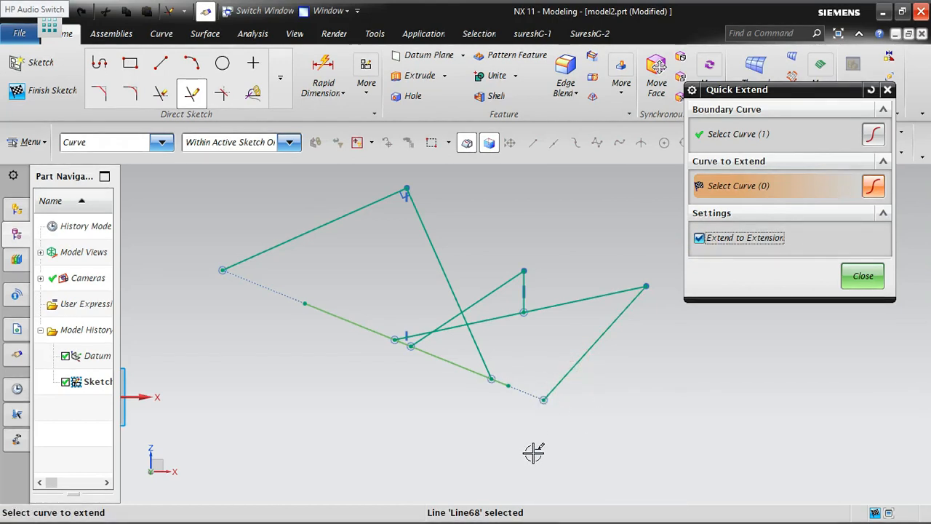
click(858, 278)
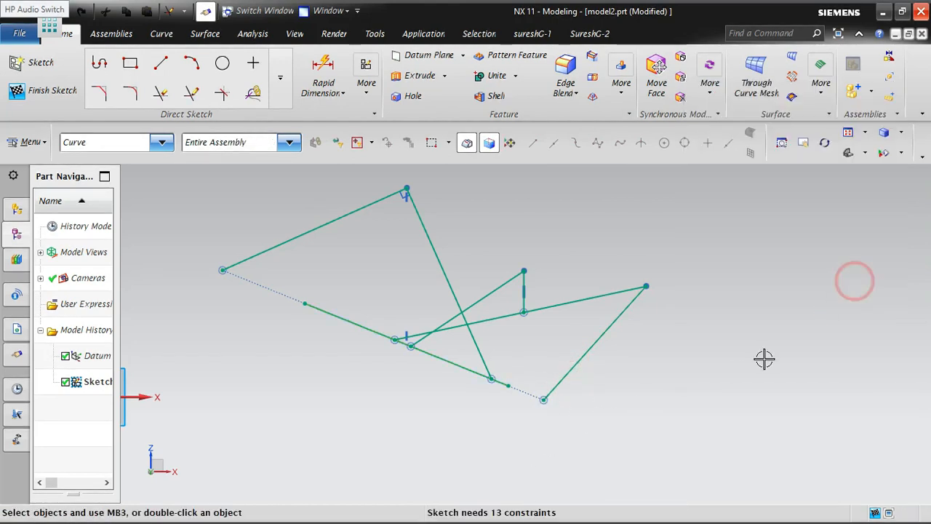